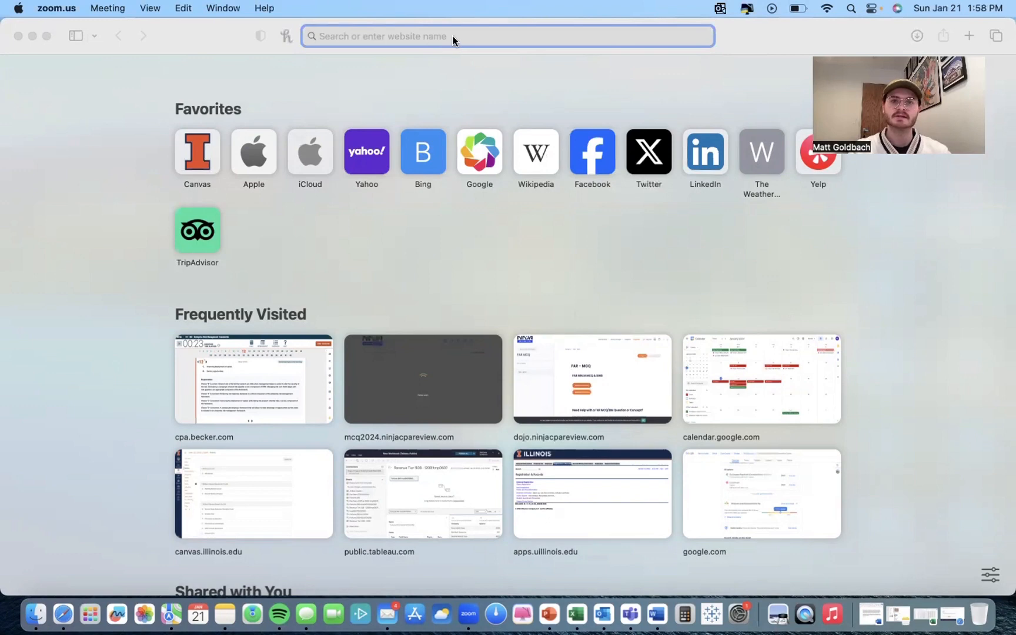
Step: Search the web for "Tableau public" and open the Tableau Public website
left_click(445, 38)
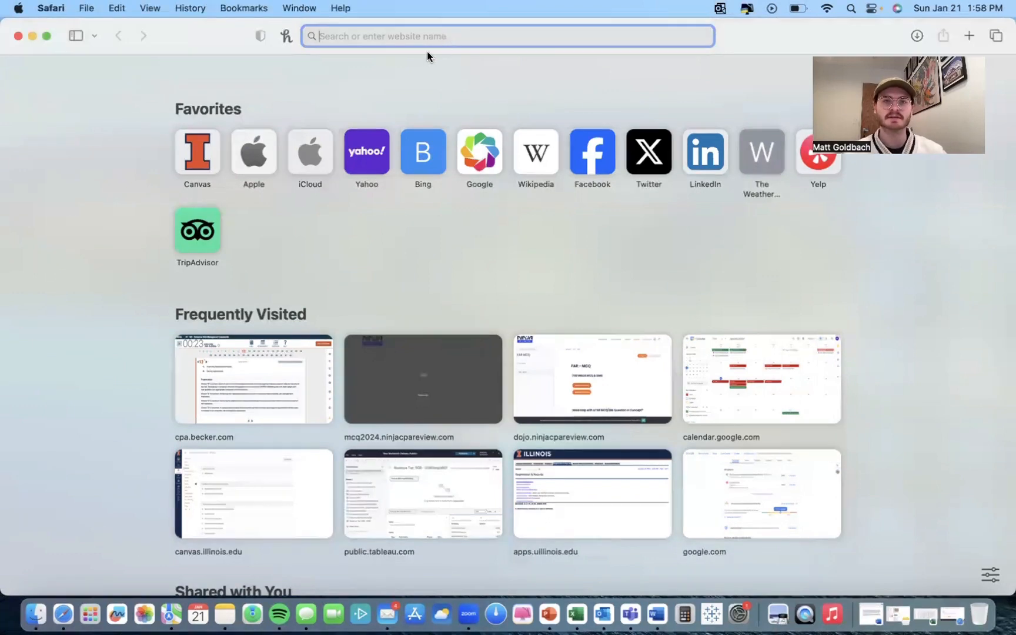
type("Ta")
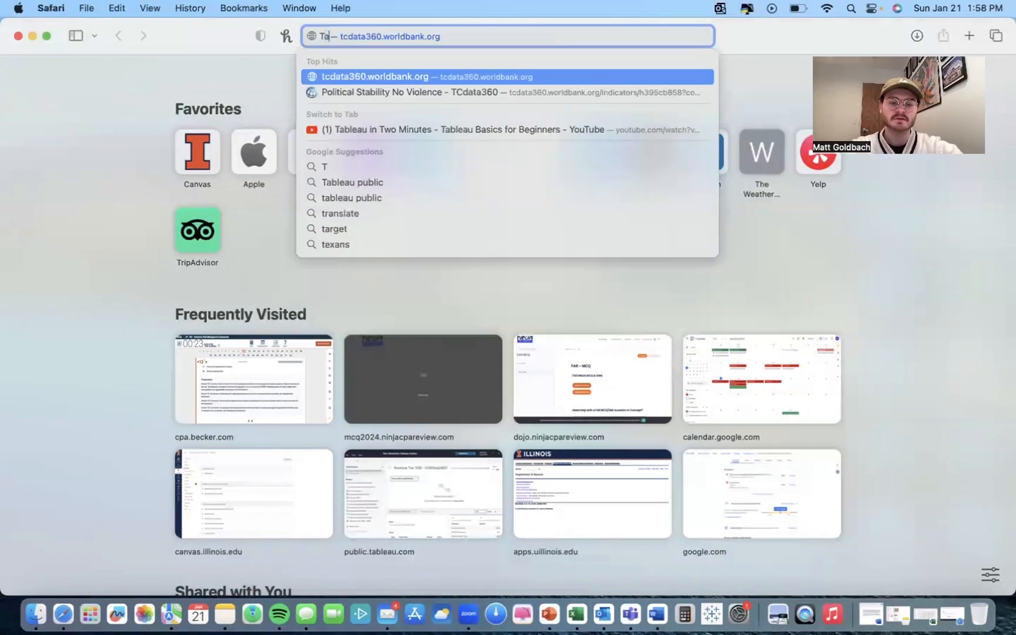
type("bleau public")
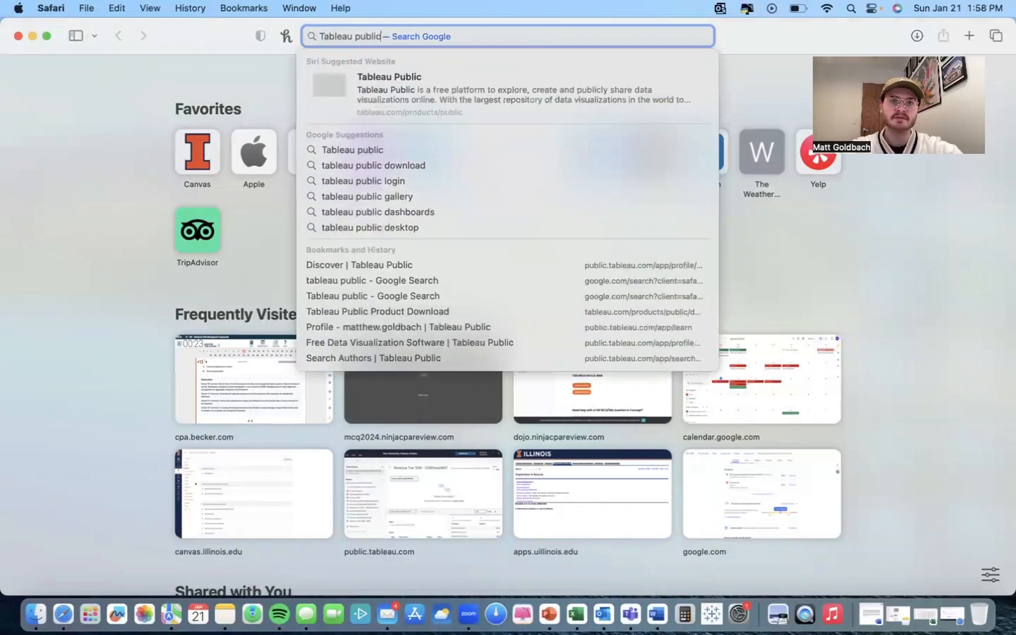
key("Return")
left_click(254, 233)
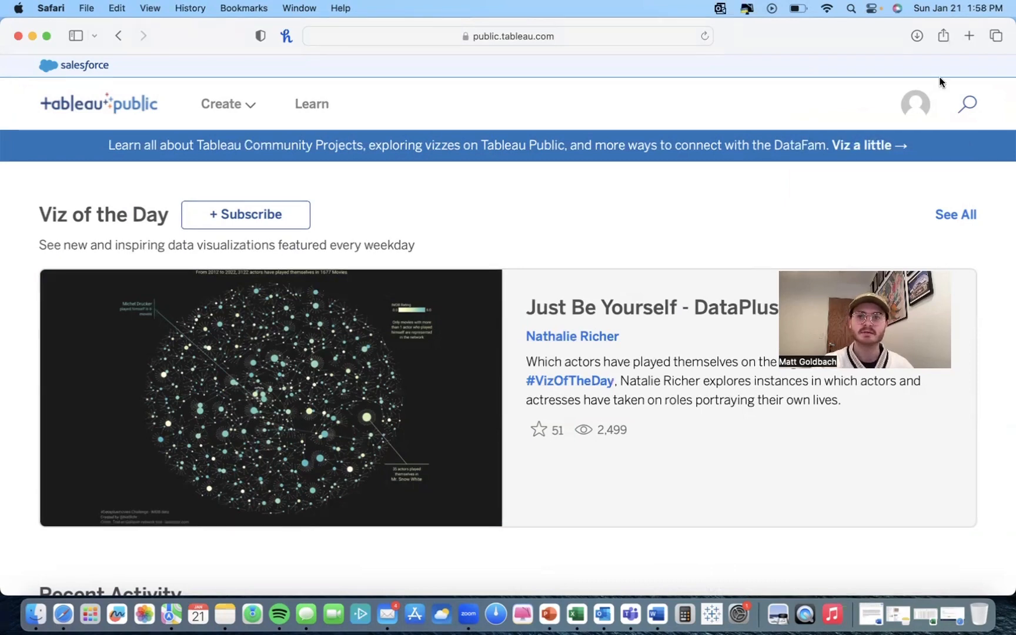
Step: Open your Tableau Public profile page and look over its vizzes
left_click(915, 104)
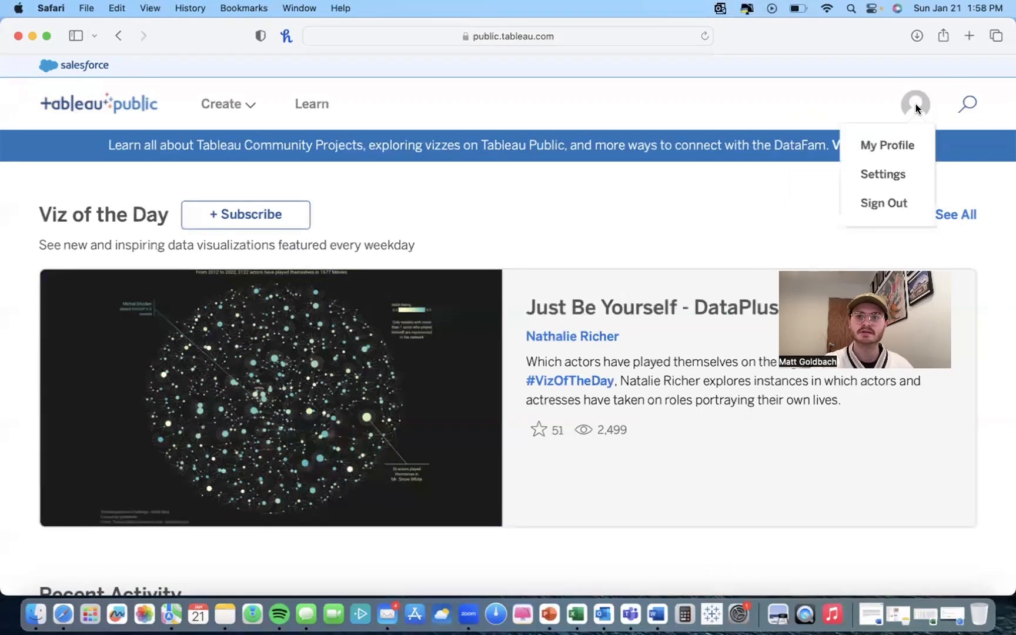
left_click(891, 147)
scroll(476, 440, "down", 2)
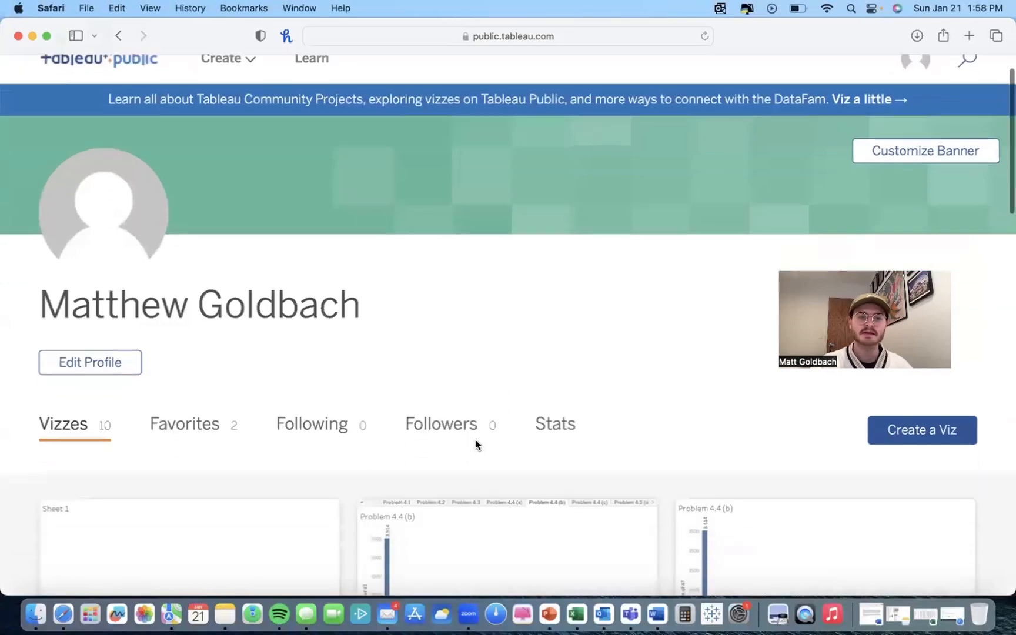
scroll(476, 443, "down", 2)
scroll(317, 451, "down", 3)
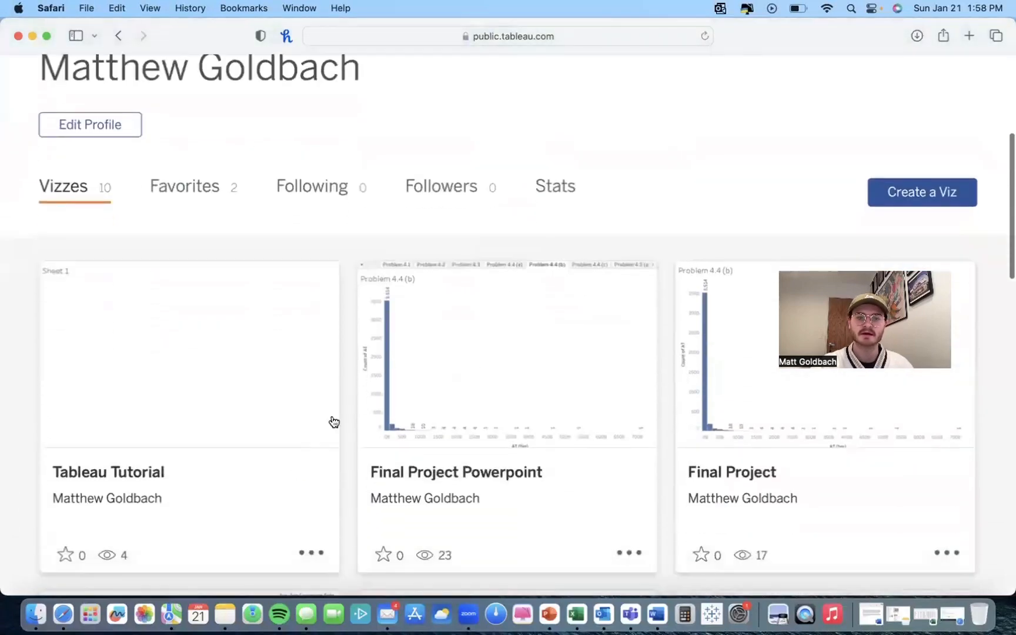
scroll(410, 394, "up", 3)
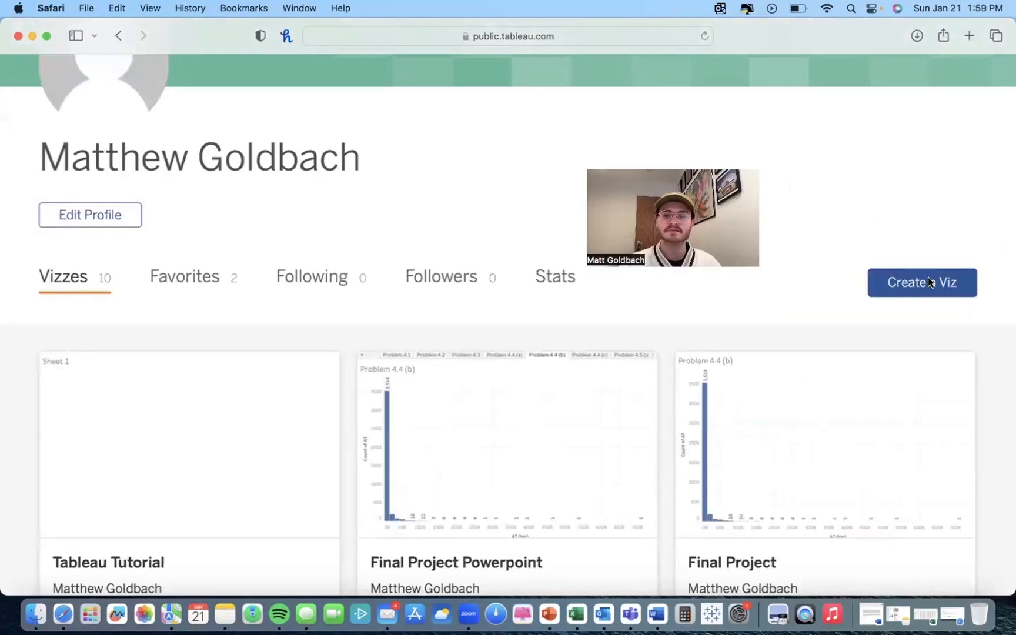
Step: Create a new viz and upload Tableau Demo Data.xlsx from the Downloads folder as its data source
left_click(931, 284)
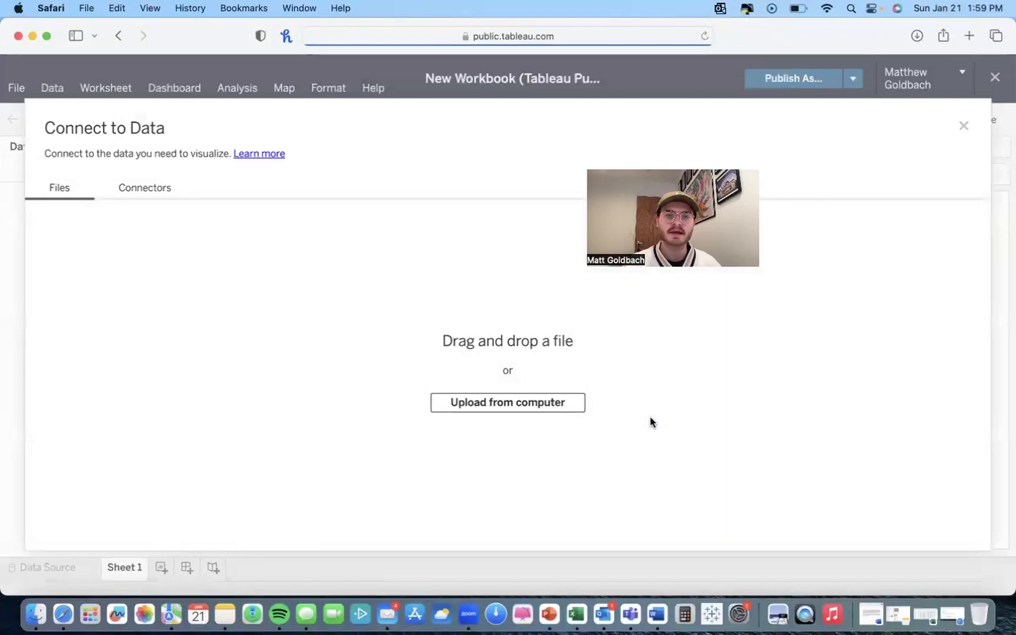
left_click(512, 397)
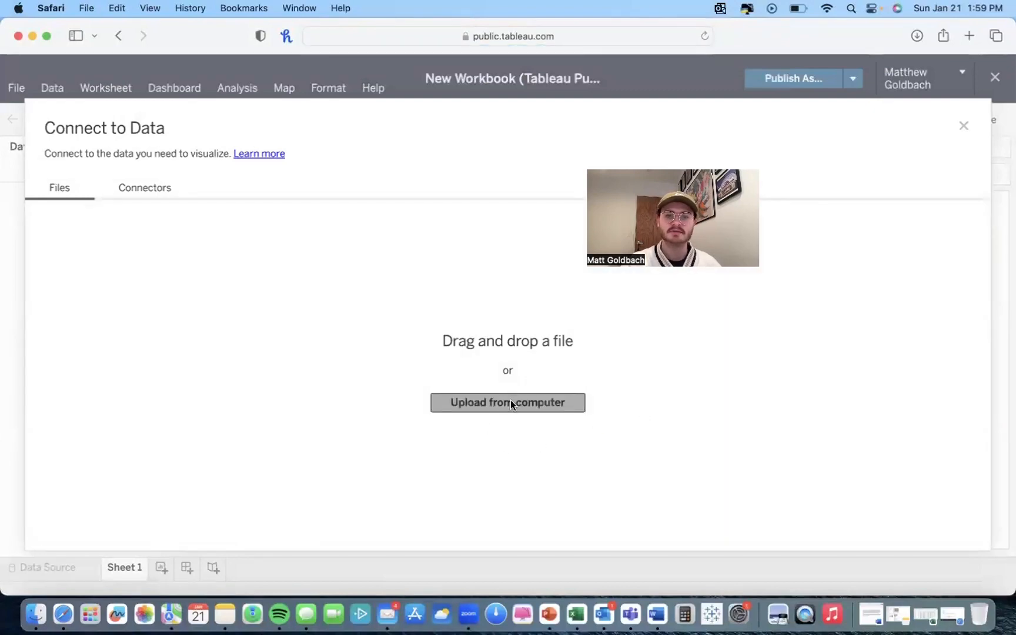
left_click(510, 400)
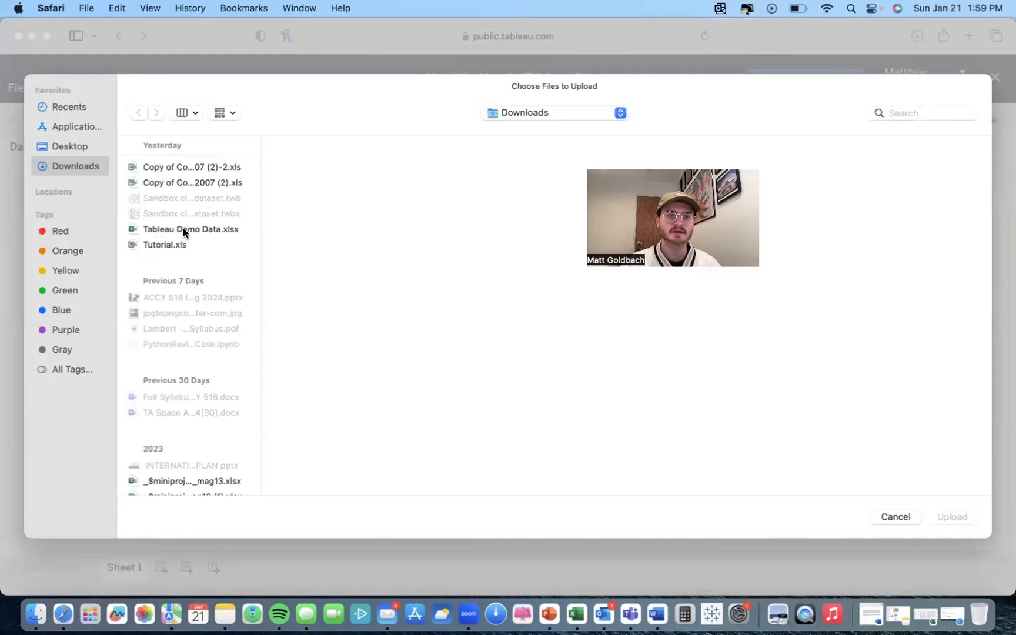
left_click(175, 230)
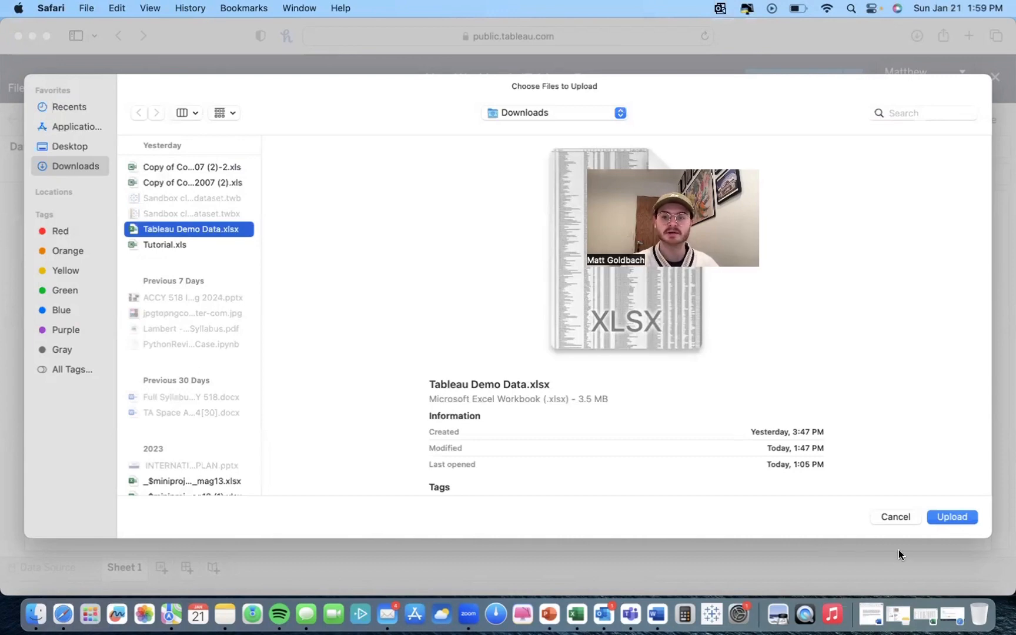
left_click(951, 516)
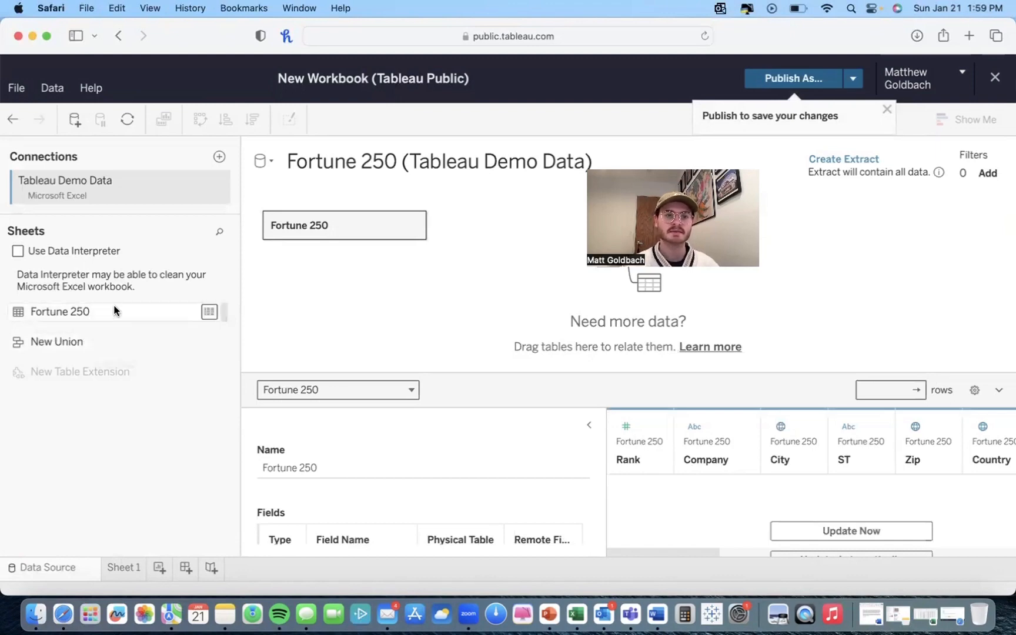
Step: Go to Sheet 1 and browse through the available Fortune 250 fields
left_click_drag(100, 317, 45, 306)
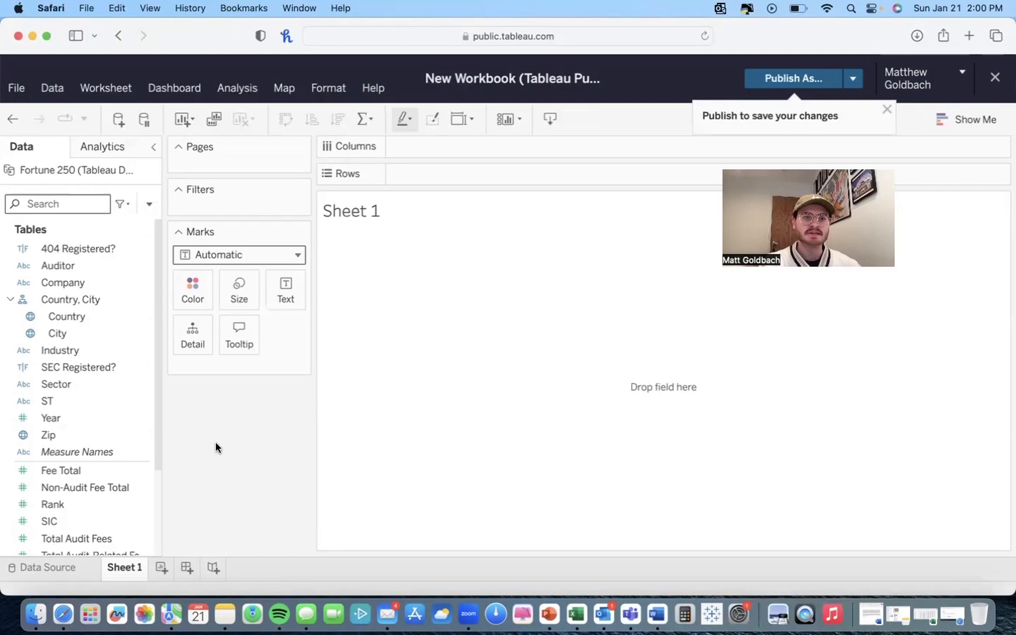
scroll(31, 401, "down", 4)
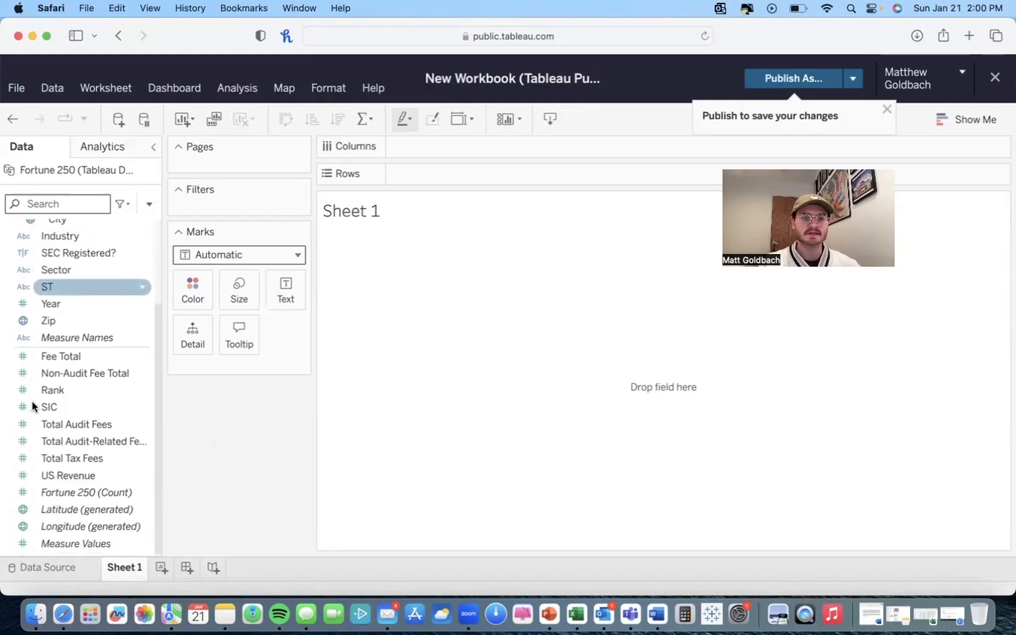
scroll(57, 390, "up", 4)
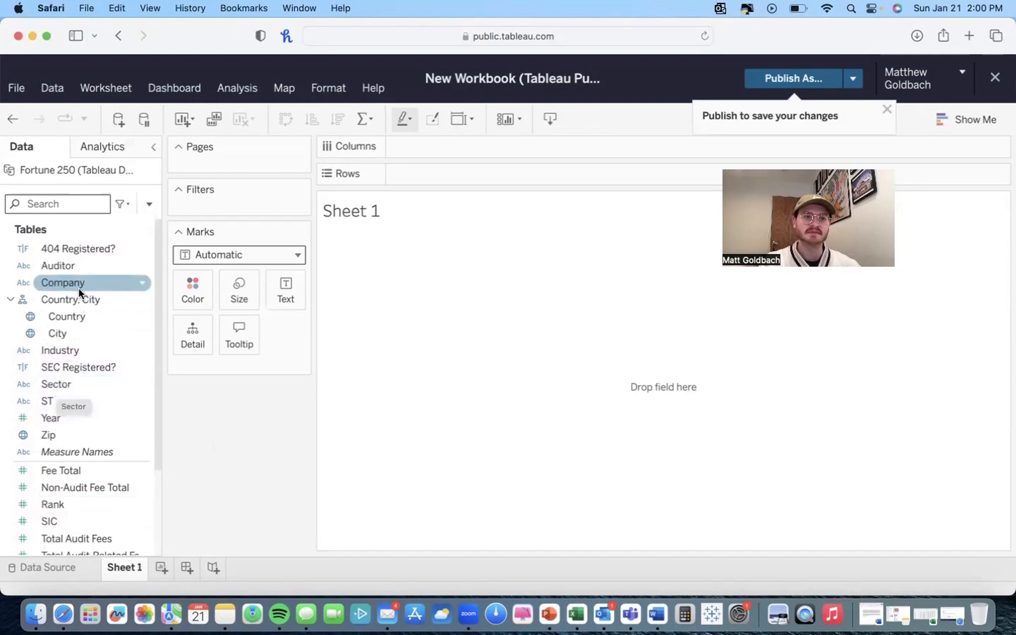
scroll(77, 294, "down", 2)
scroll(72, 276, "down", 2)
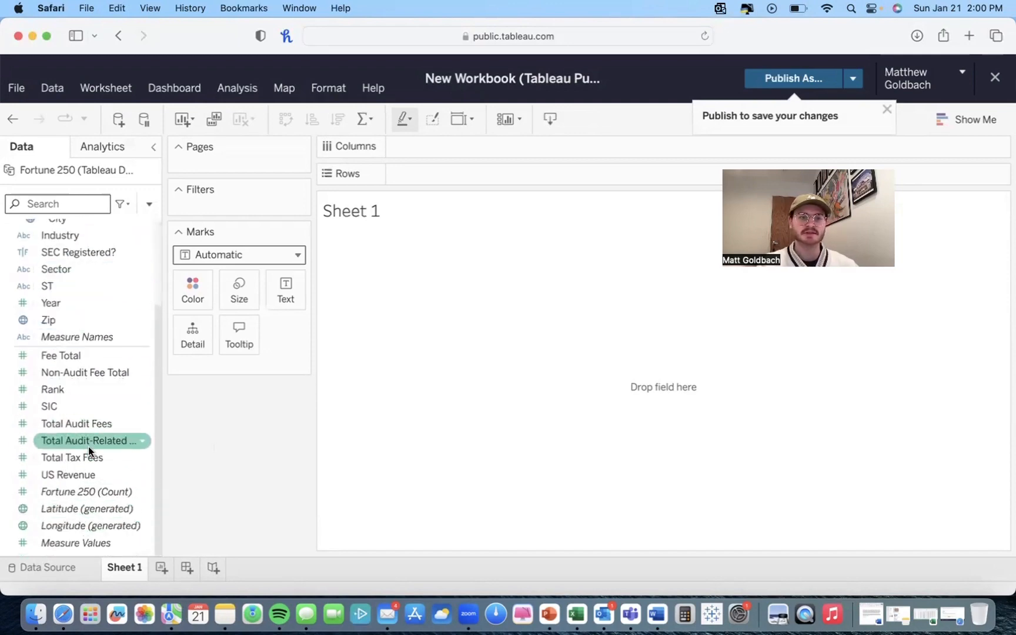
scroll(89, 447, "up", 4)
scroll(90, 452, "down", 1)
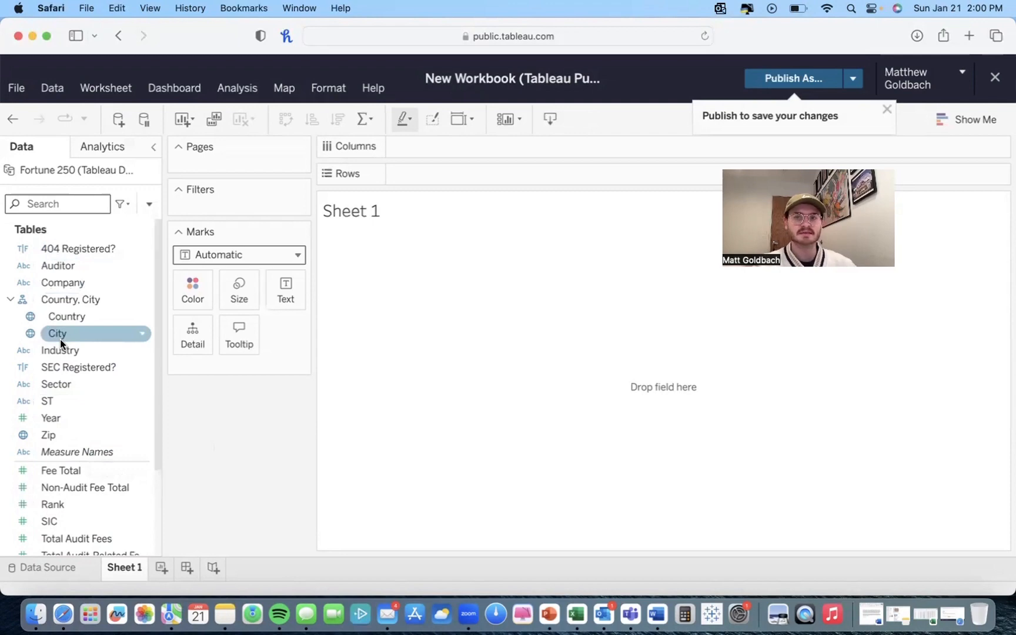
scroll(60, 339, "down", 5)
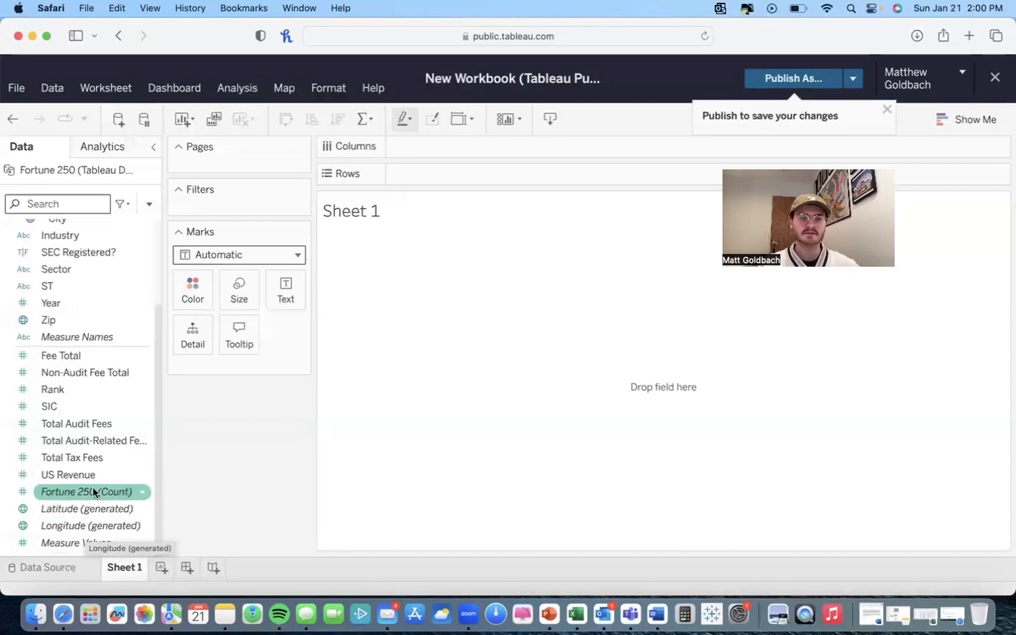
scroll(94, 479, "up", 1)
scroll(97, 475, "up", 5)
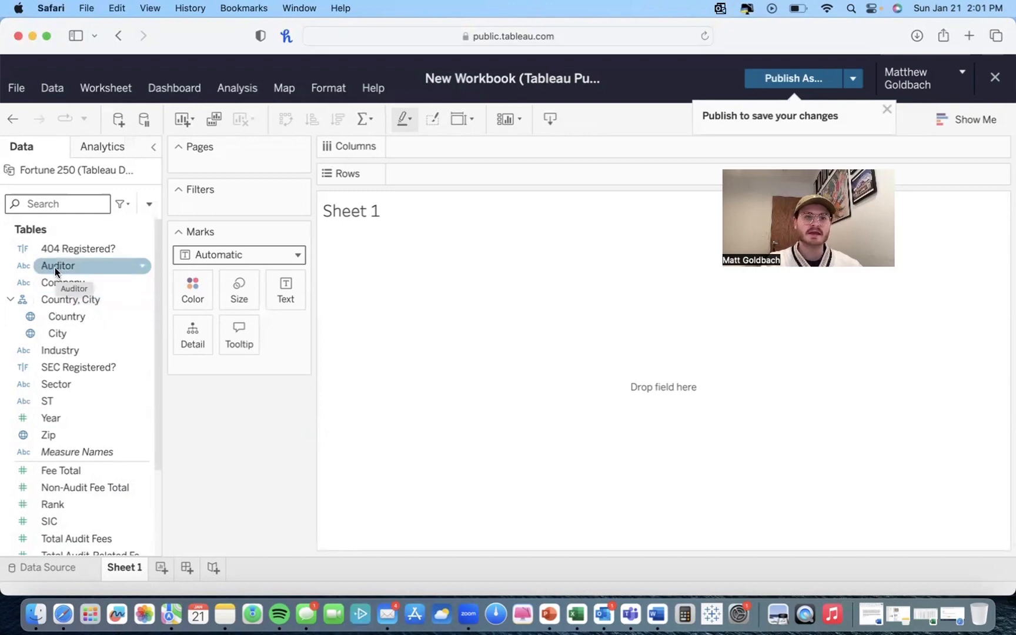
Step: Place Auditor on Columns and filter it to exclude the Null and Various values
left_click_drag(48, 266, 450, 148)
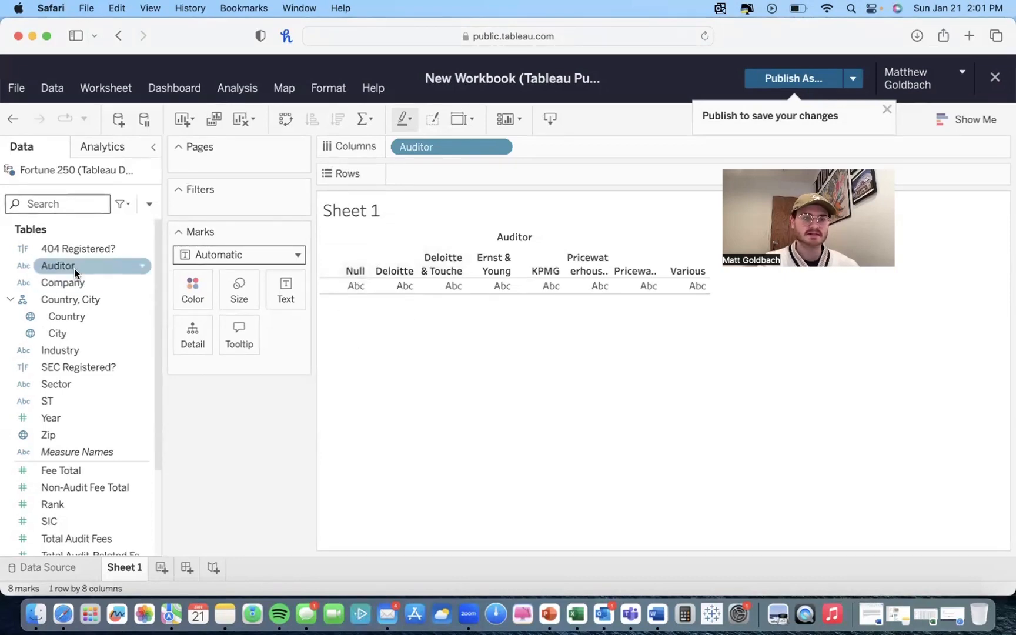
left_click_drag(63, 266, 229, 196)
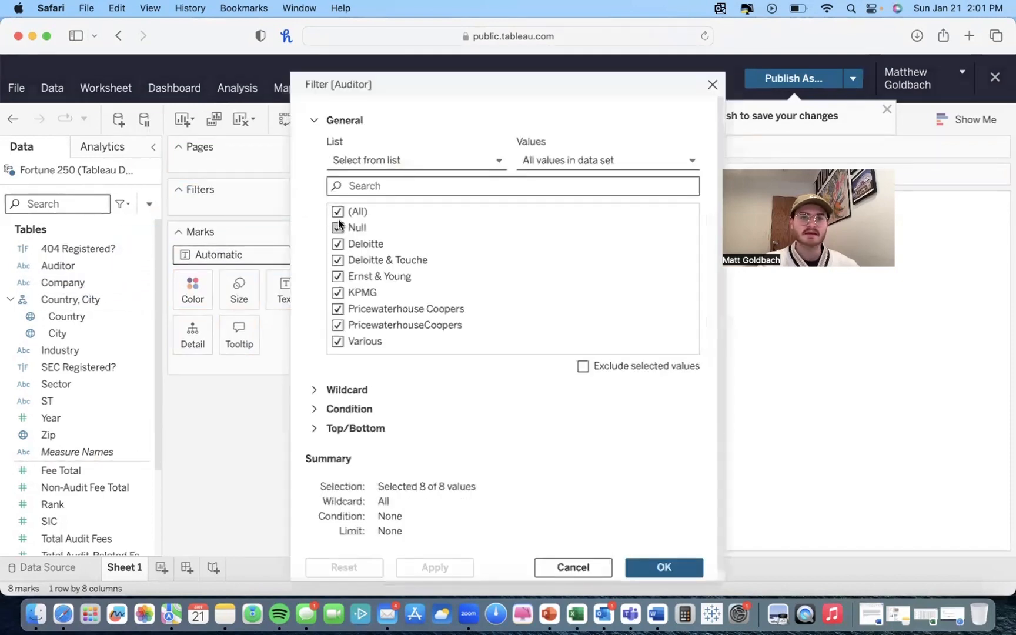
left_click(338, 227)
left_click(338, 342)
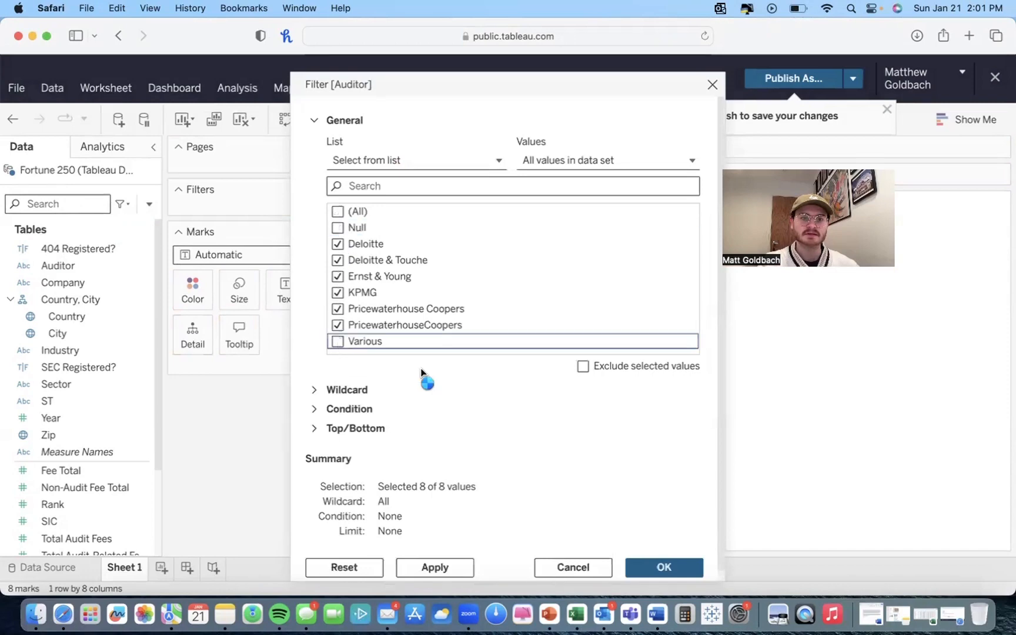
left_click(653, 565)
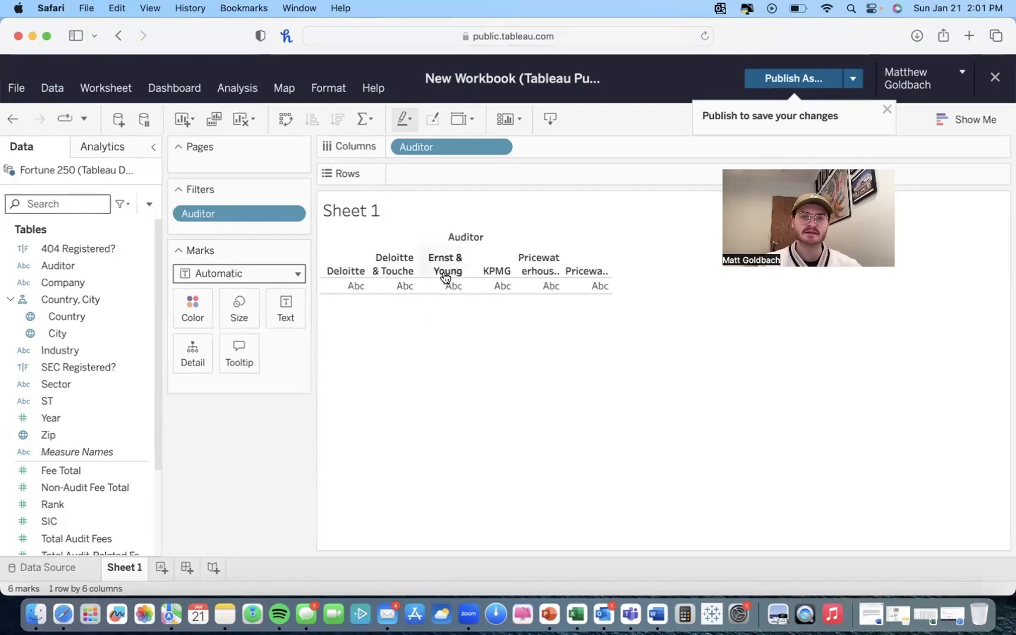
Step: Create a new group field from the Auditor dimension
mouse_move(579, 285)
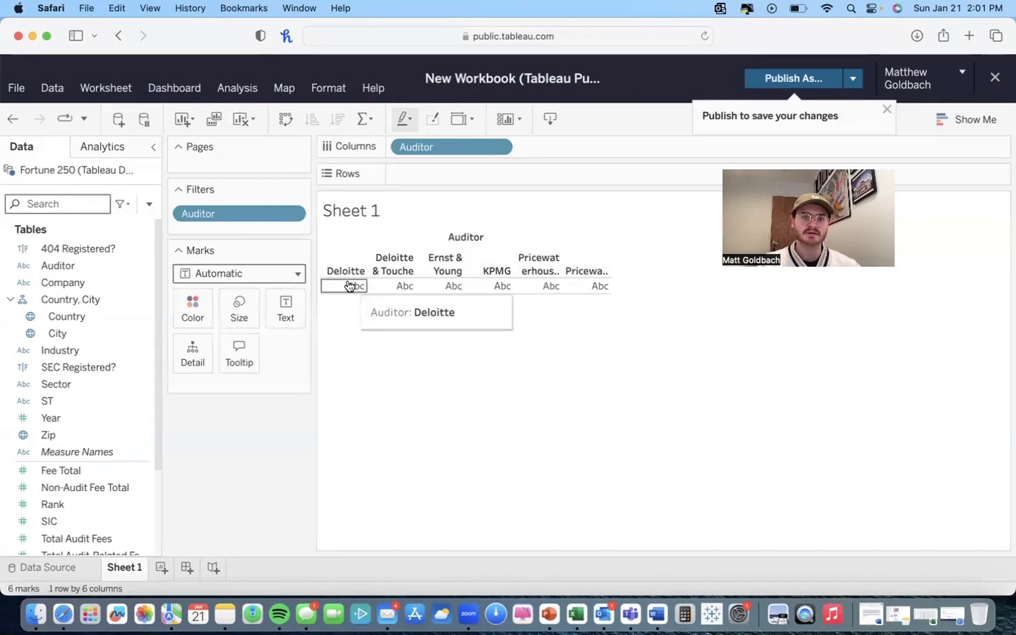
mouse_move(391, 287)
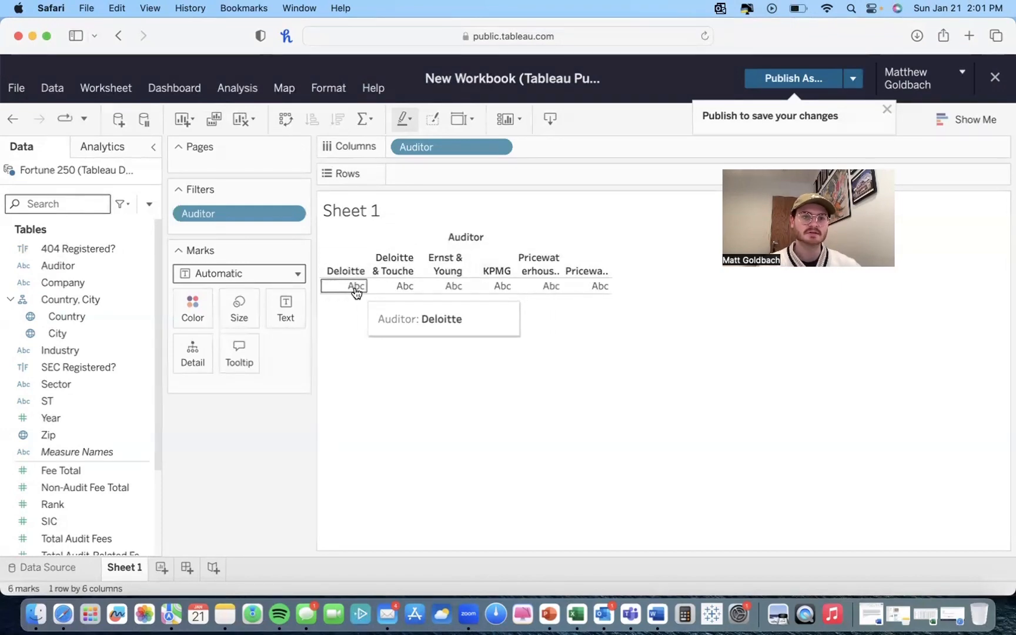
right_click(69, 273)
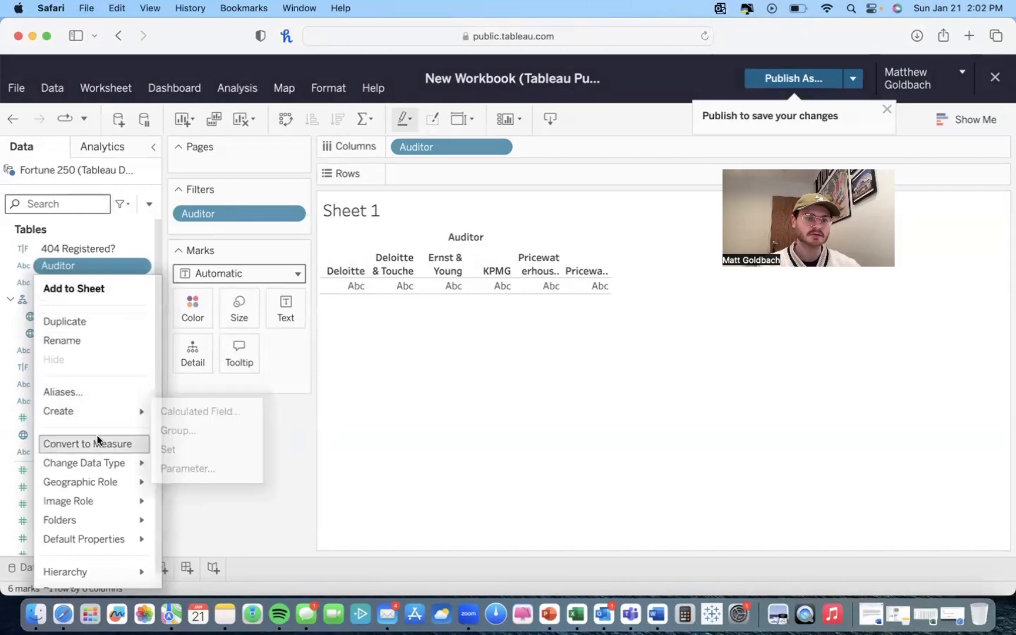
mouse_move(96, 479)
mouse_move(87, 411)
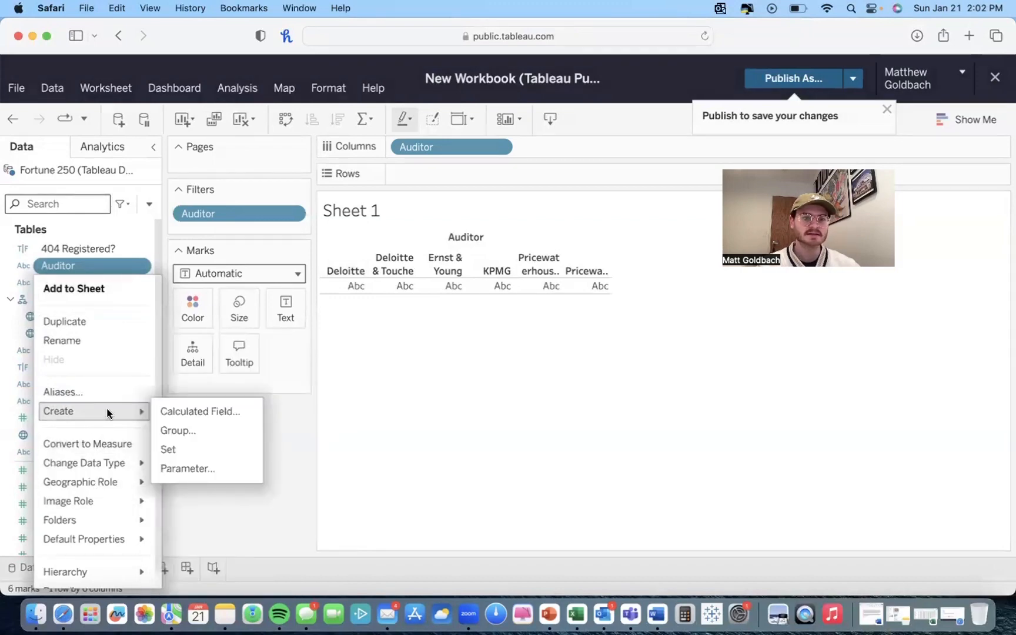
left_click(193, 430)
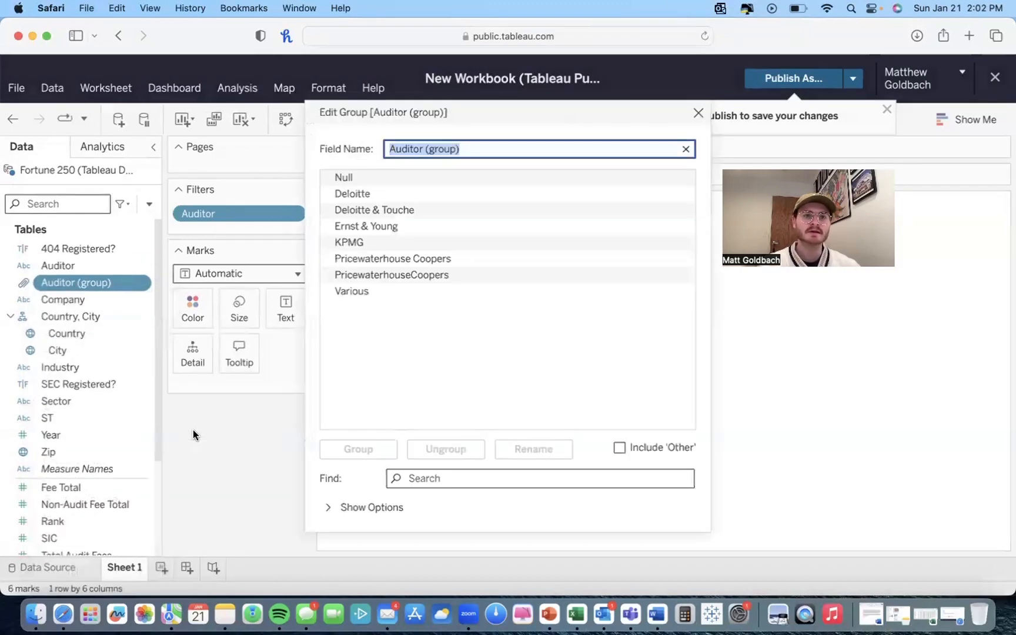
Step: Group Deloitte and Deloitte & Touche together into one member and collapse it
left_click(378, 194)
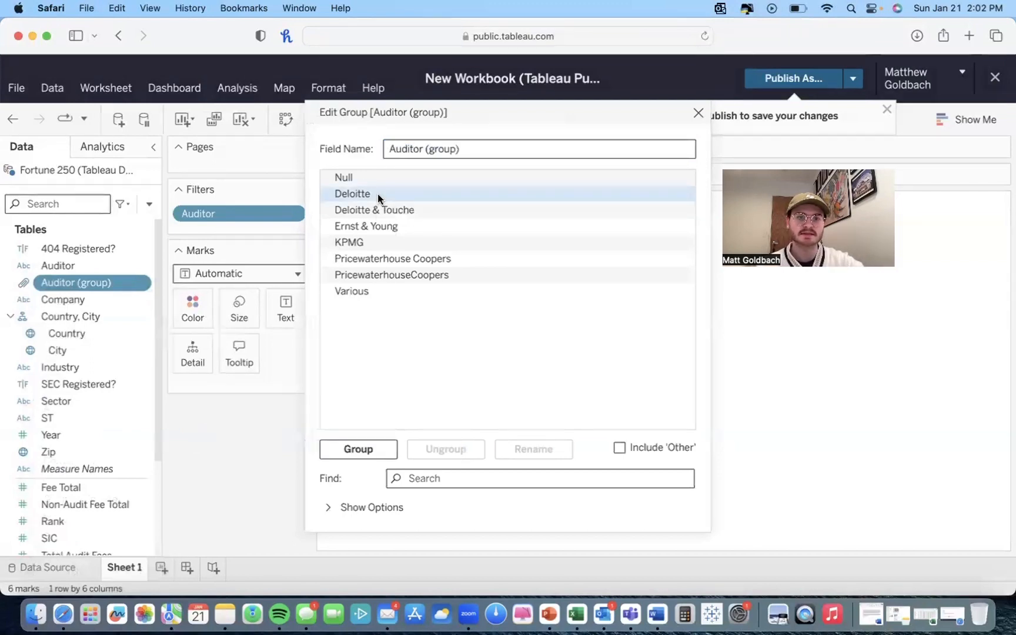
left_click(373, 450)
left_click_drag(371, 226, 365, 192)
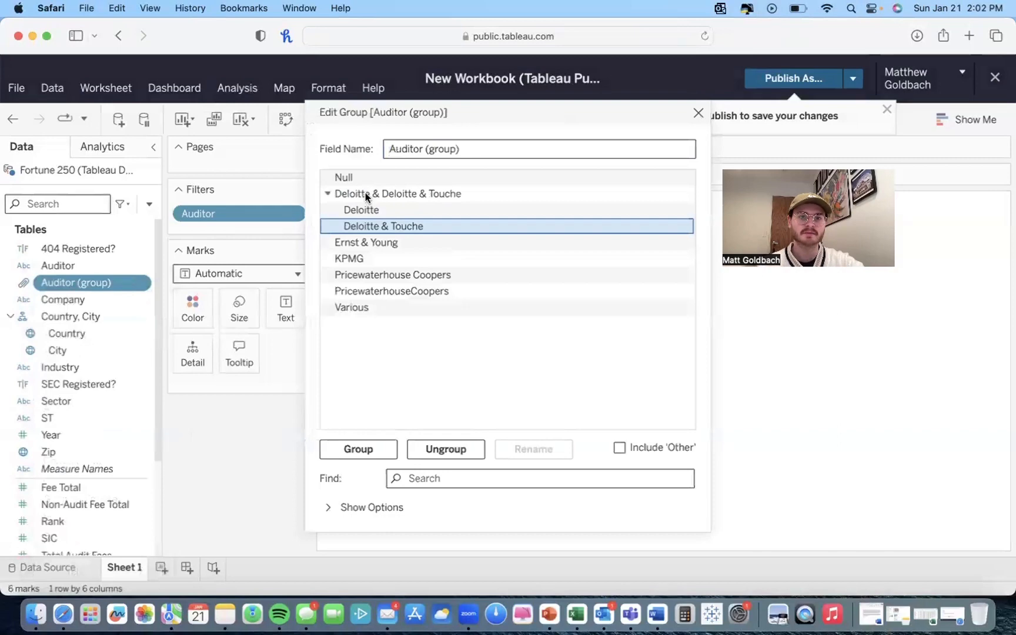
left_click(335, 194)
left_click(330, 194)
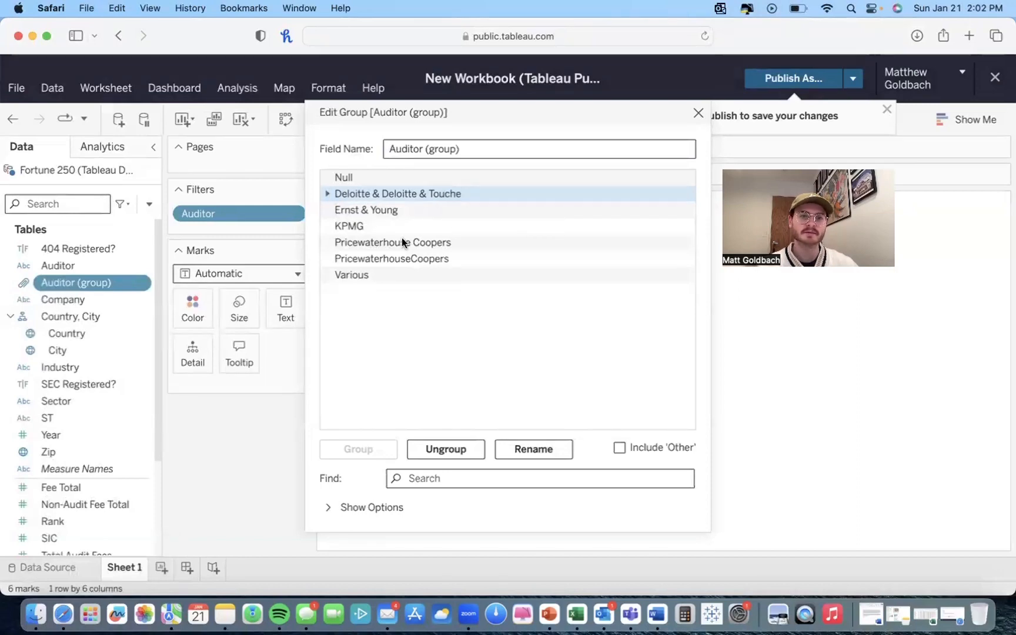
Step: Group Pricewaterhouse Coopers with PricewaterhouseCoopers, then close the group editor
left_click(360, 243)
left_click(358, 449)
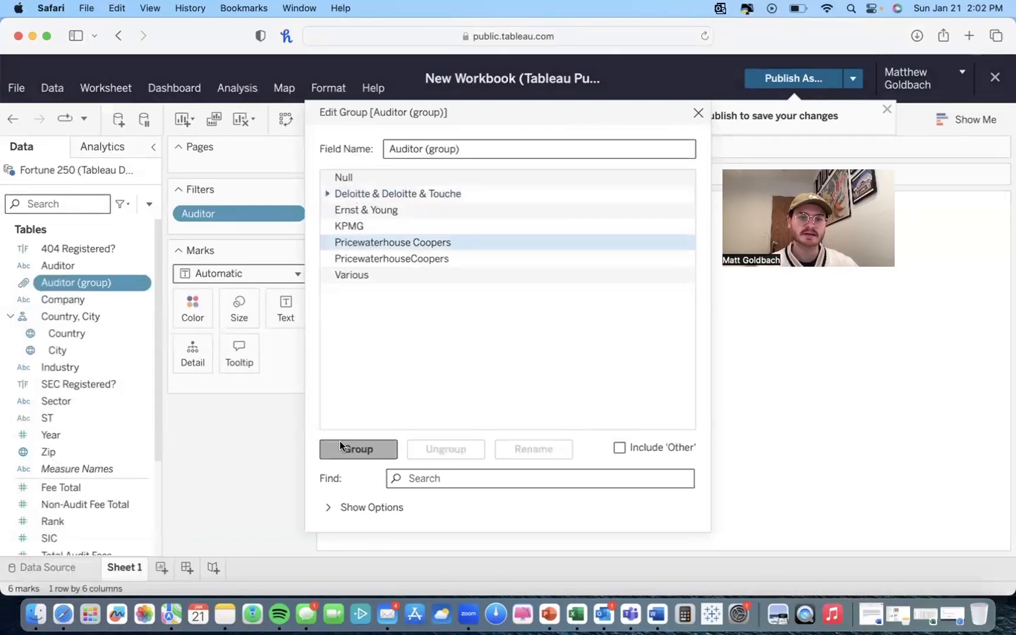
left_click_drag(362, 280, 356, 244)
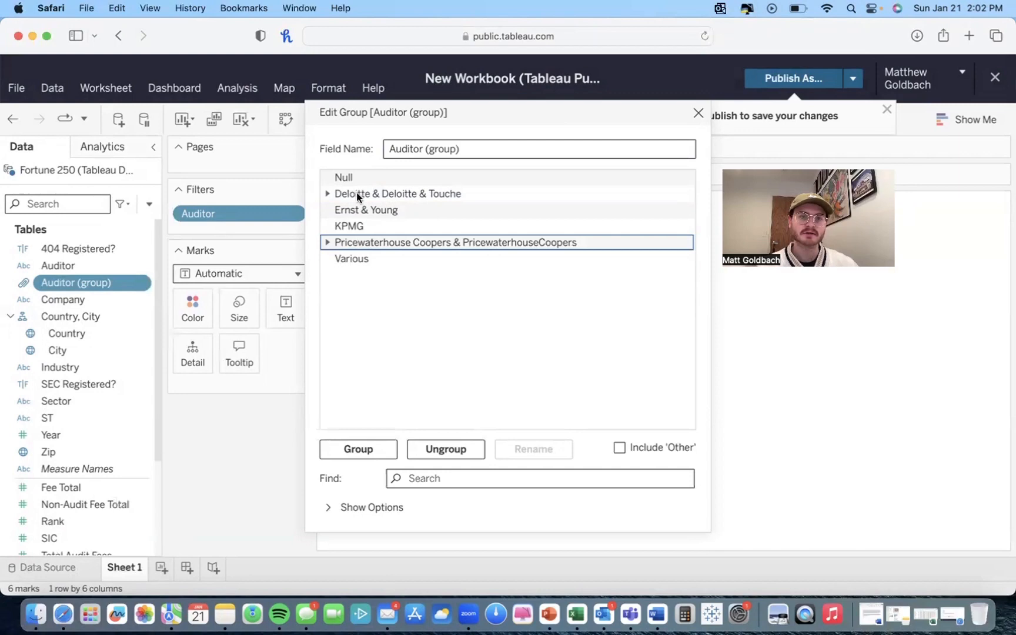
left_click(698, 113)
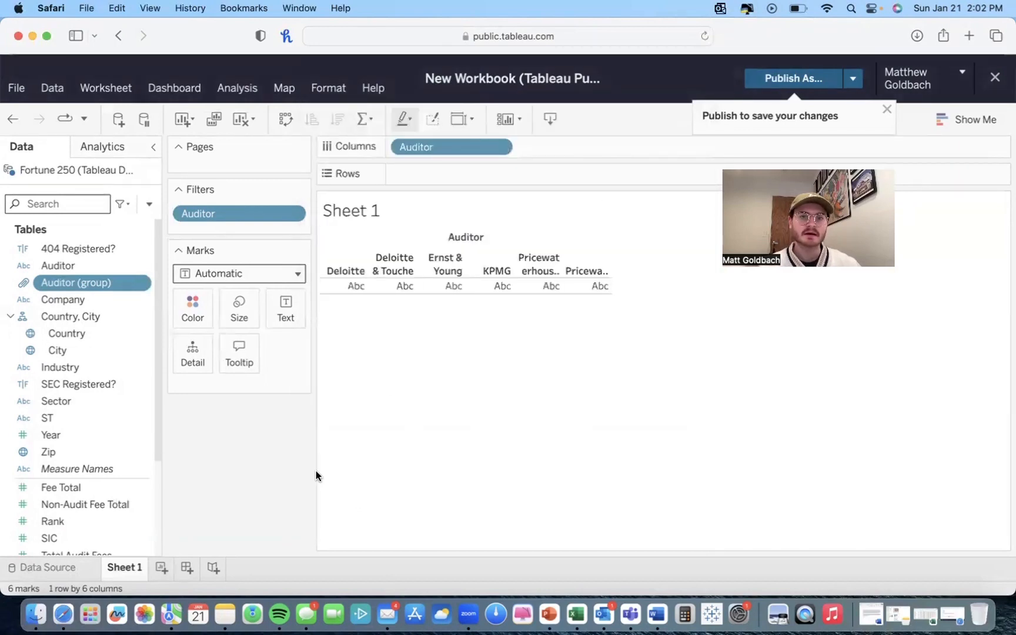
Step: Rename the Auditor (group) field to Auditor Filtered
right_click(73, 288)
left_click(87, 378)
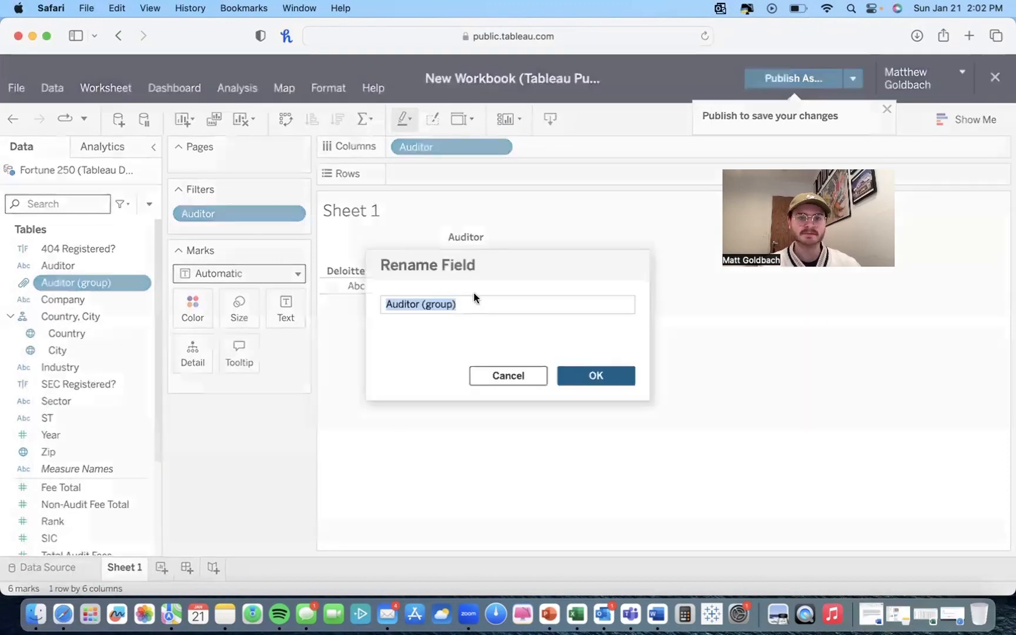
left_click(468, 303)
left_click_drag(468, 303, 432, 302)
key("BackSpace")
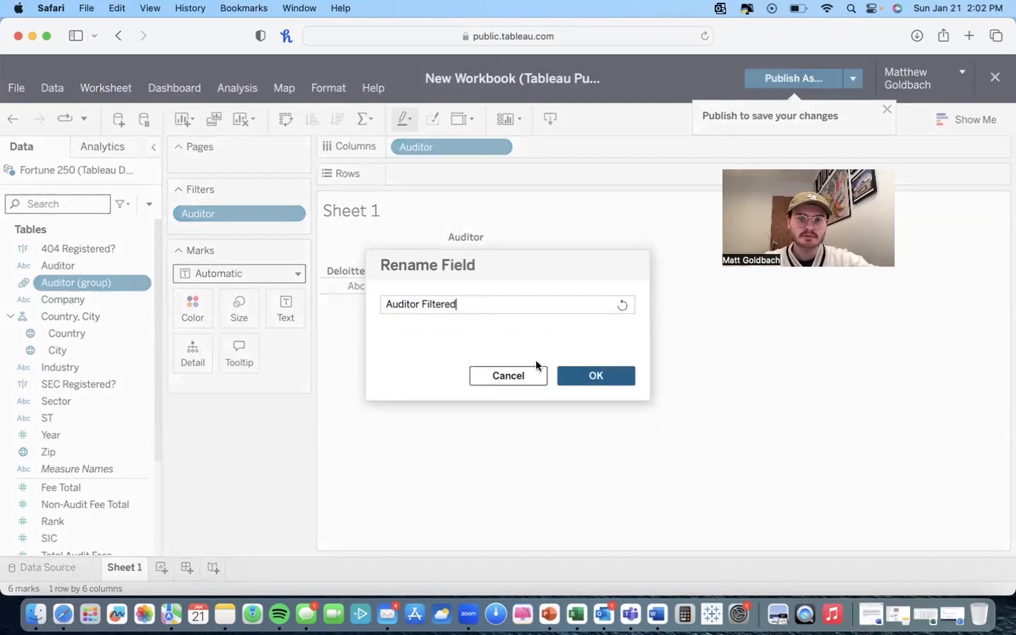
left_click(578, 375)
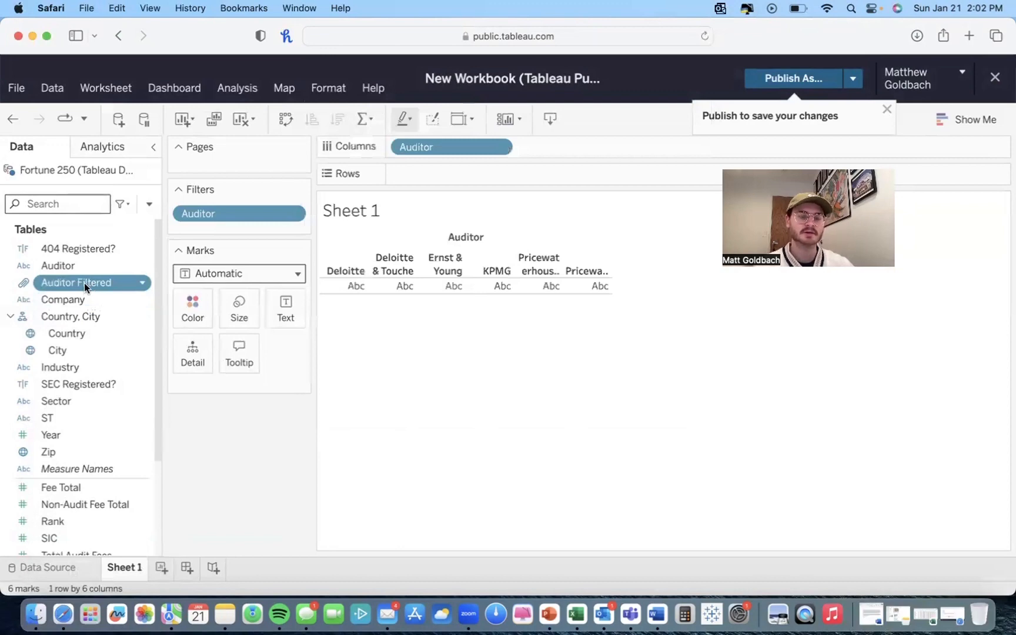
Step: Put Auditor Filtered on Columns in place of Auditor and add Total Audit Fees to Rows as a bar chart
mouse_move(447, 142)
left_mouse_down()
mouse_move(331, 169)
mouse_move(105, 272)
mouse_move(435, 148)
left_mouse_up()
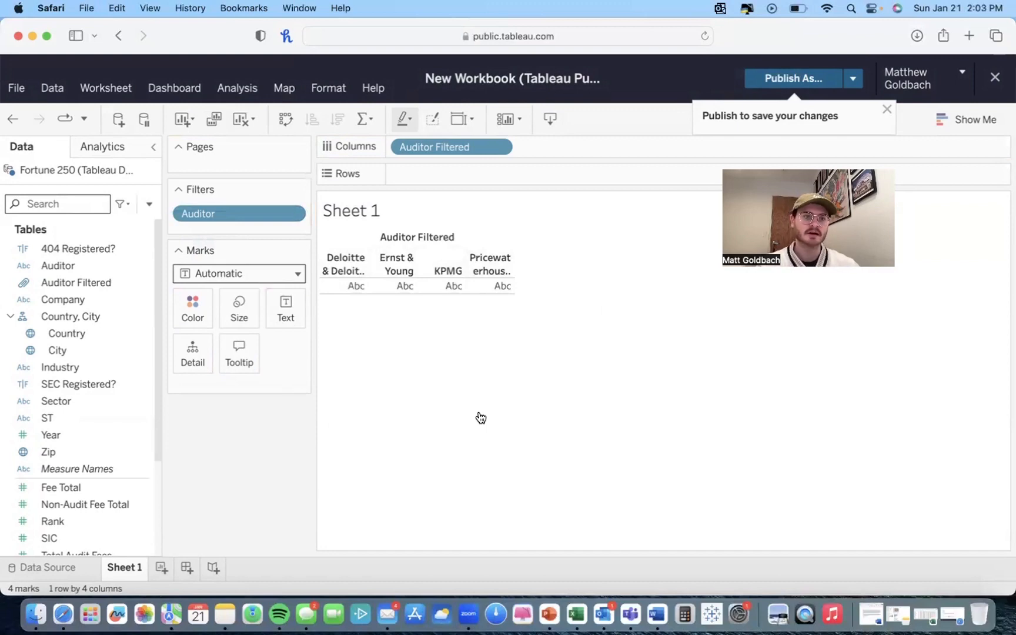
scroll(106, 410, "down", 5)
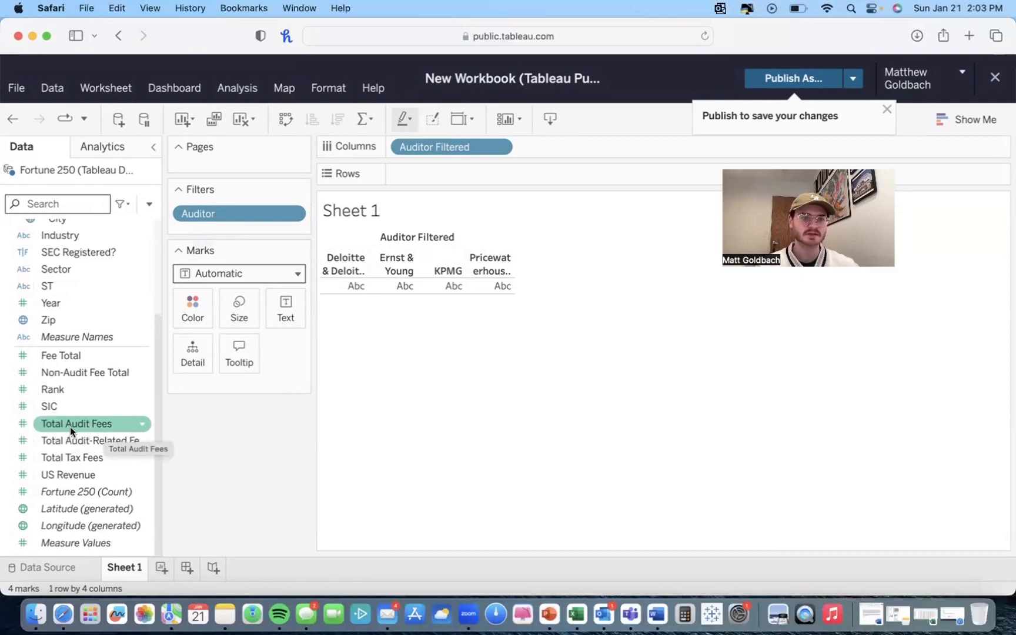
left_click_drag(80, 424, 447, 172)
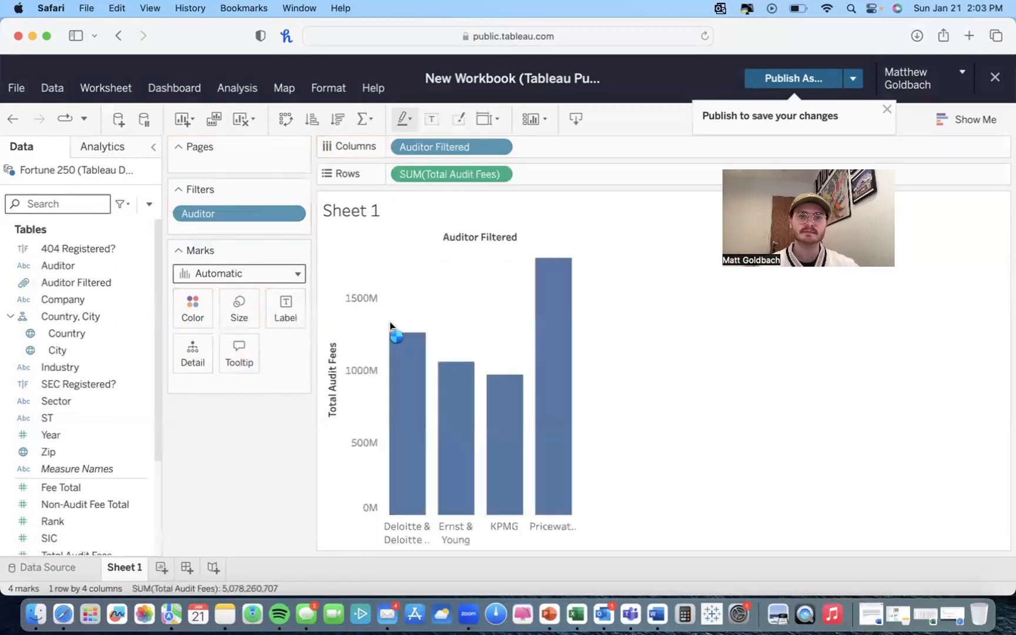
mouse_move(415, 386)
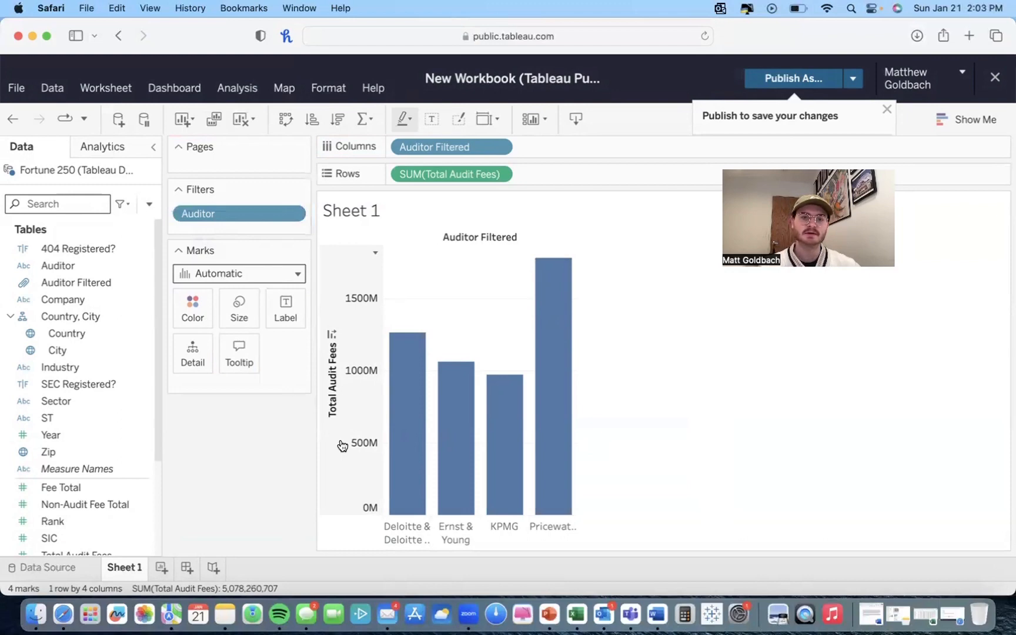
mouse_move(390, 426)
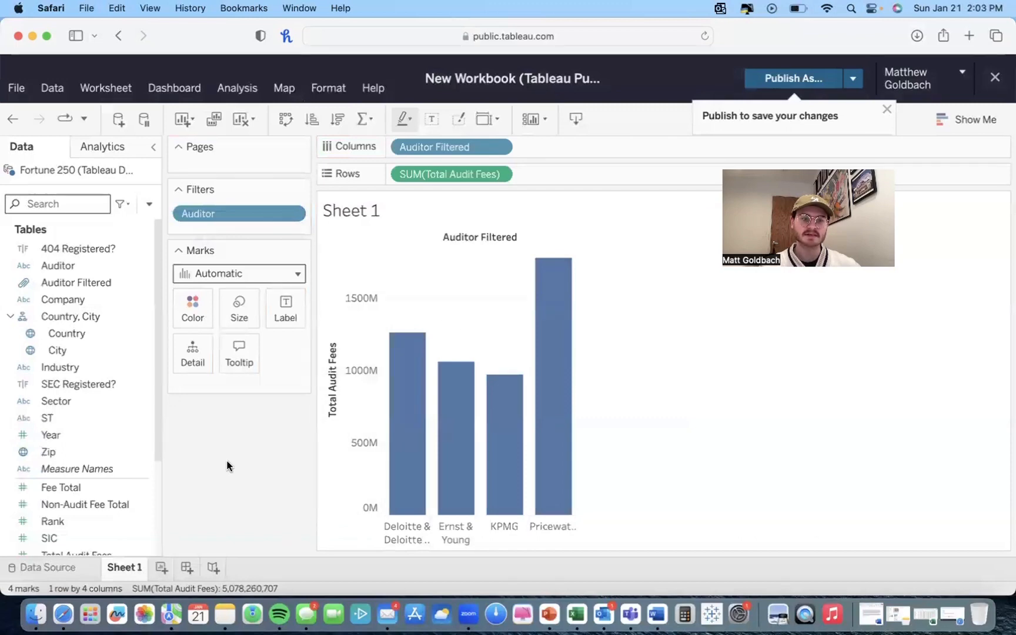
Step: Label the bars with Total Audit Fees
scroll(68, 455, "down", 5)
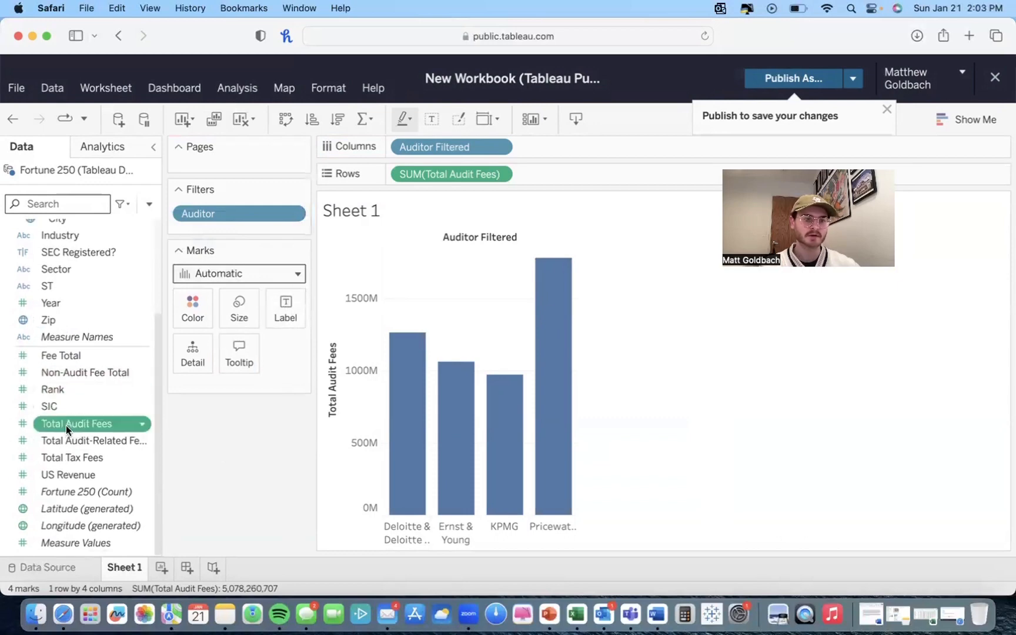
left_click_drag(65, 423, 288, 309)
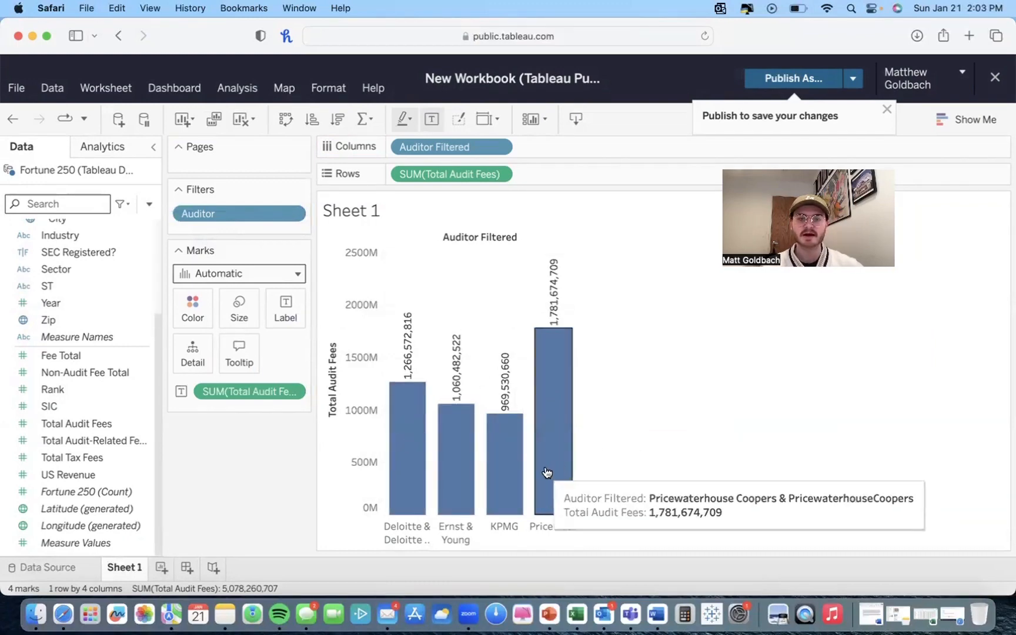
Step: Color the bars by the Auditor Filtered field
scroll(109, 415, "up", 5)
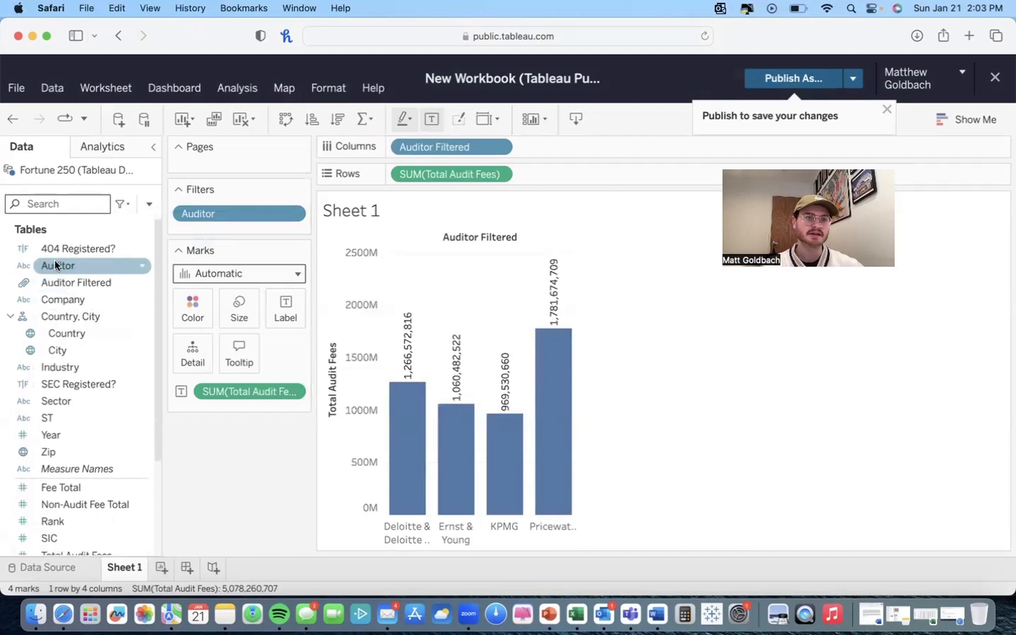
left_click_drag(54, 263, 191, 307)
left_click(65, 283)
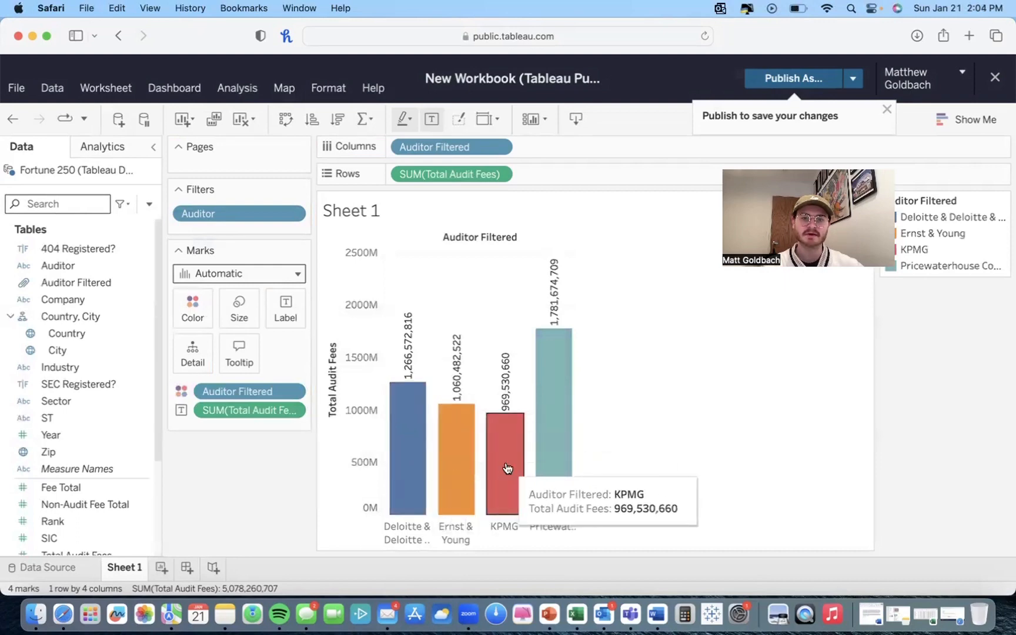
mouse_move(569, 422)
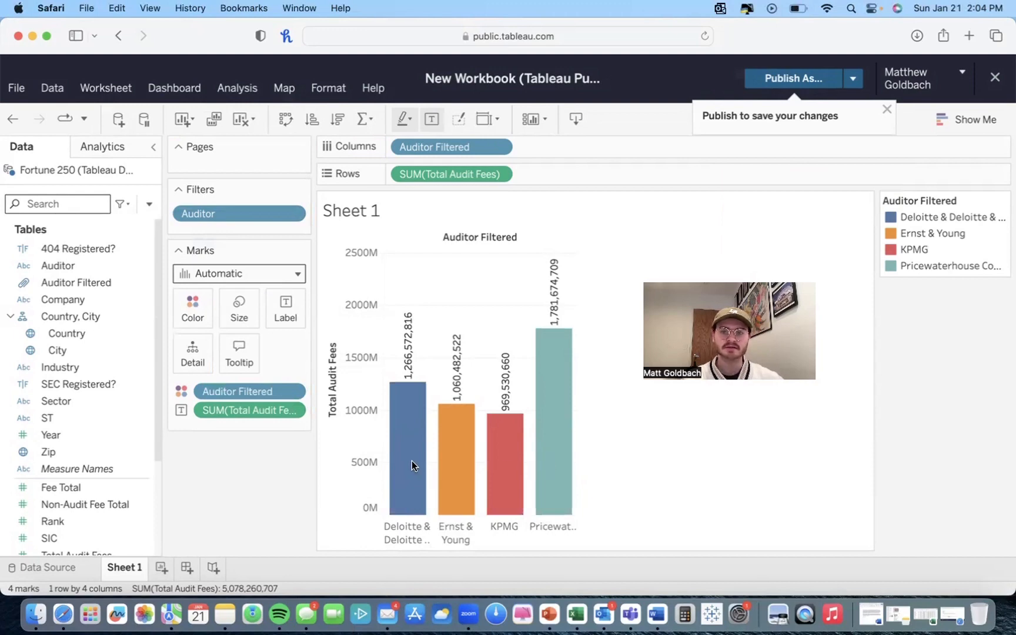
Step: Browse the color palette options for the Auditor Filtered legend without applying one
left_click(999, 201)
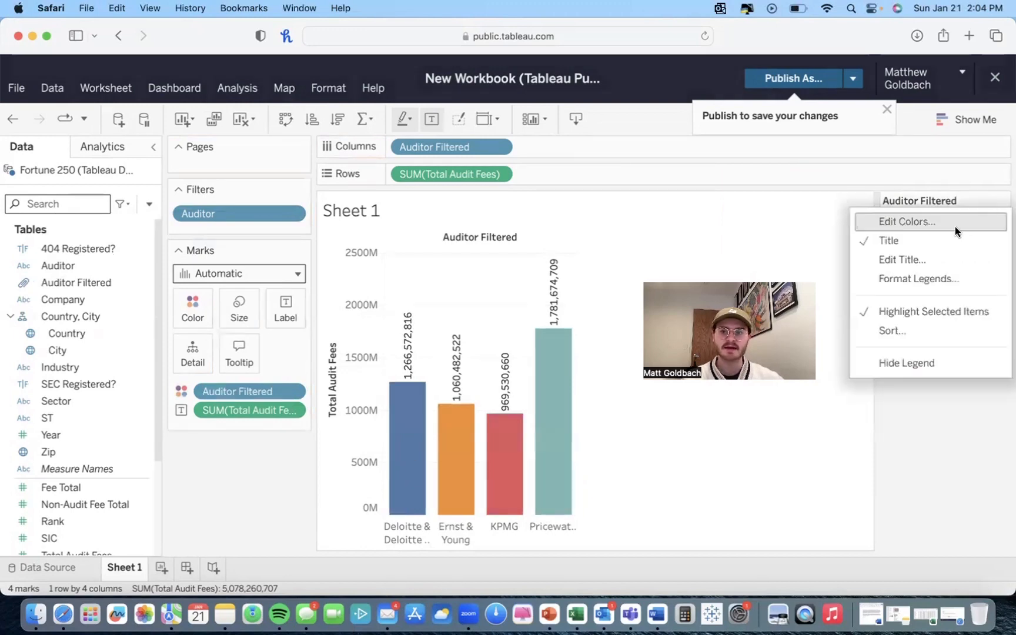
left_click(952, 223)
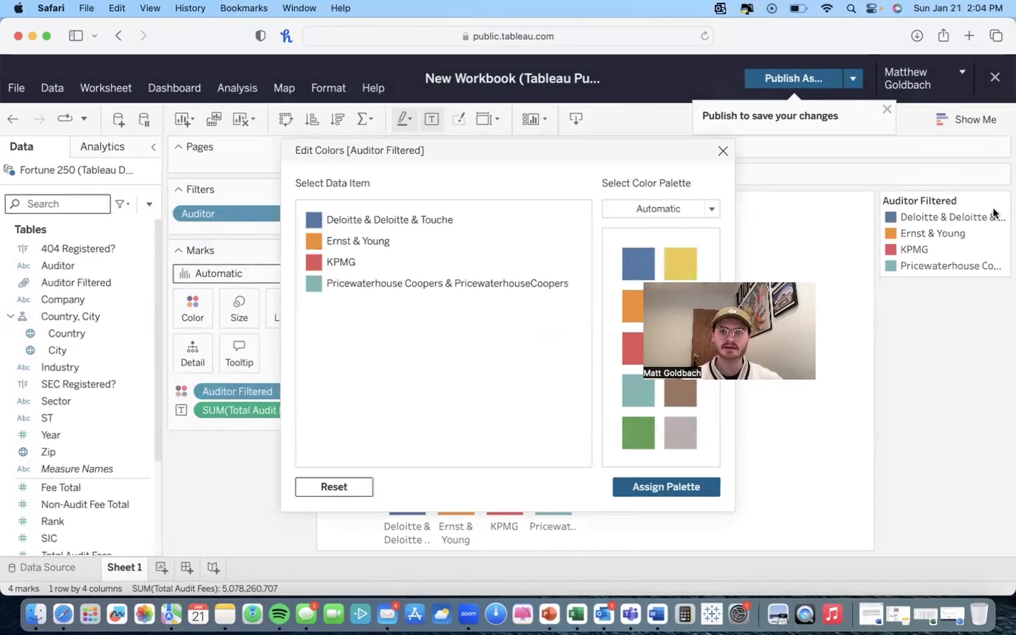
left_click(722, 151)
left_click(1004, 204)
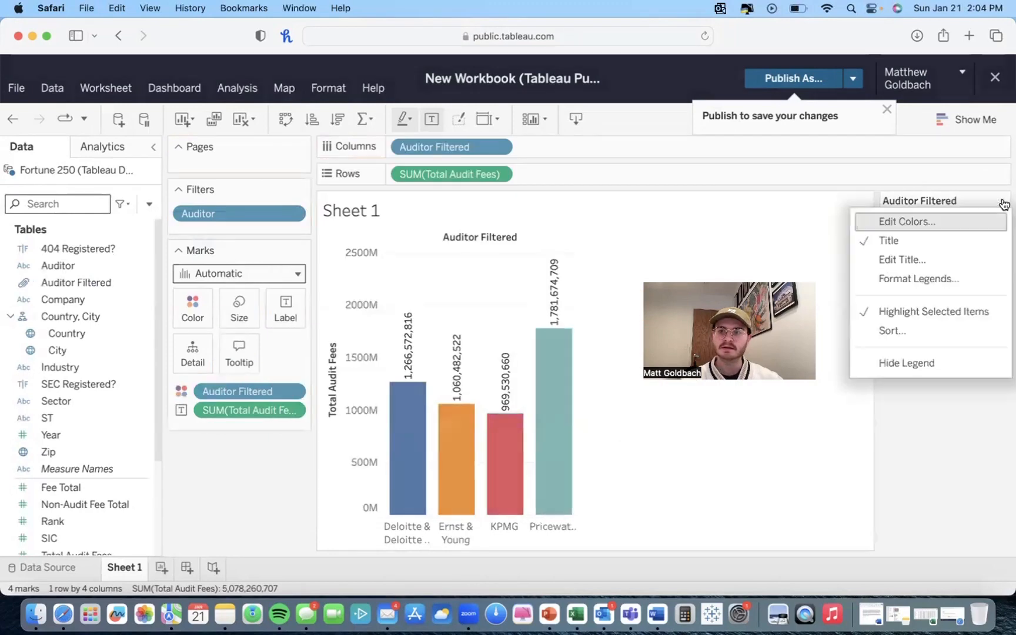
left_click(917, 220)
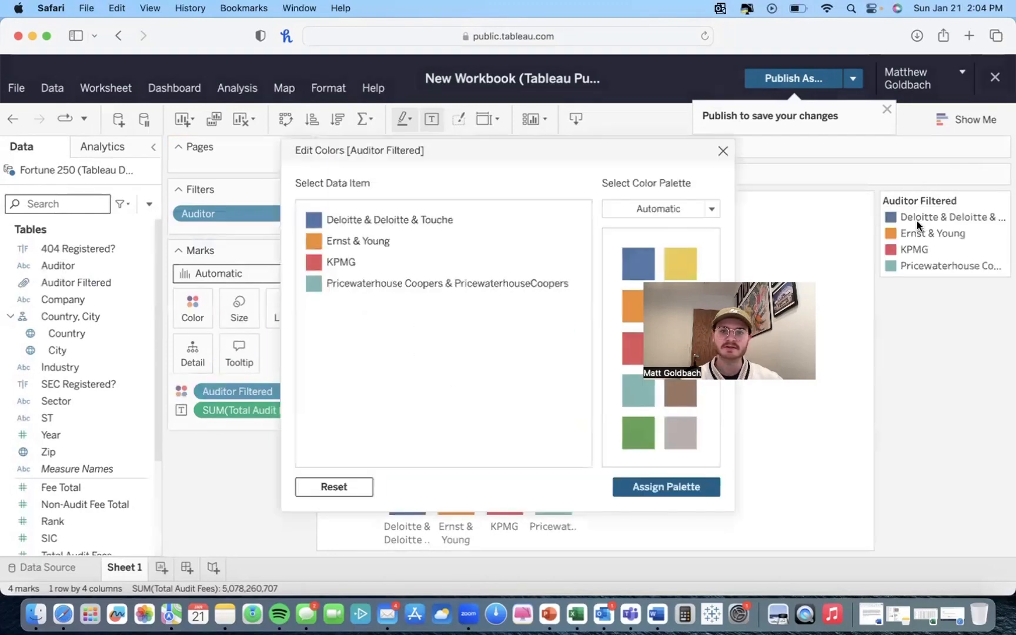
left_click(708, 206)
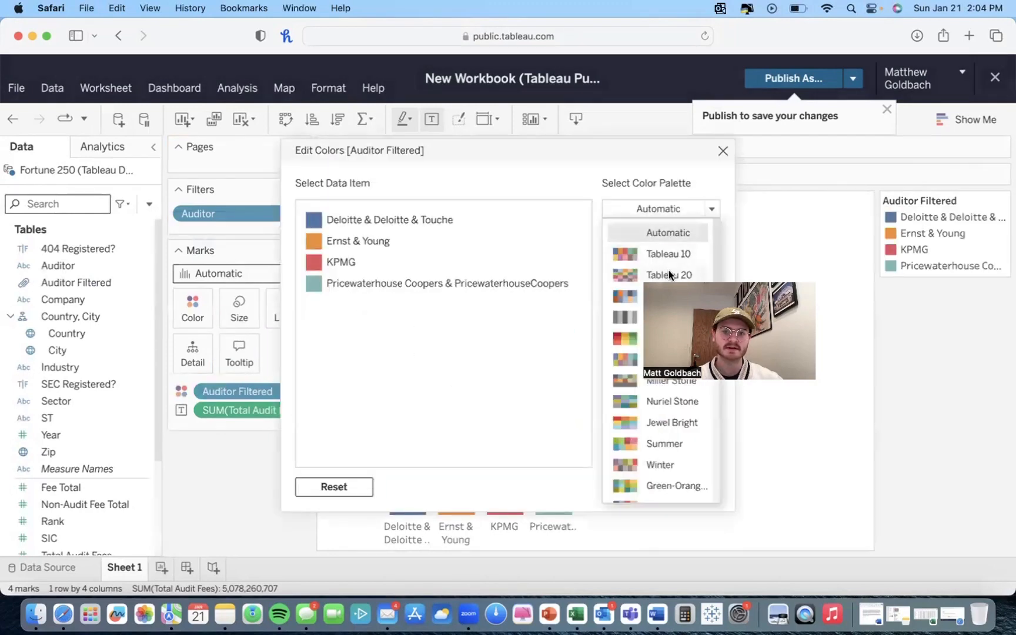
left_click(542, 440)
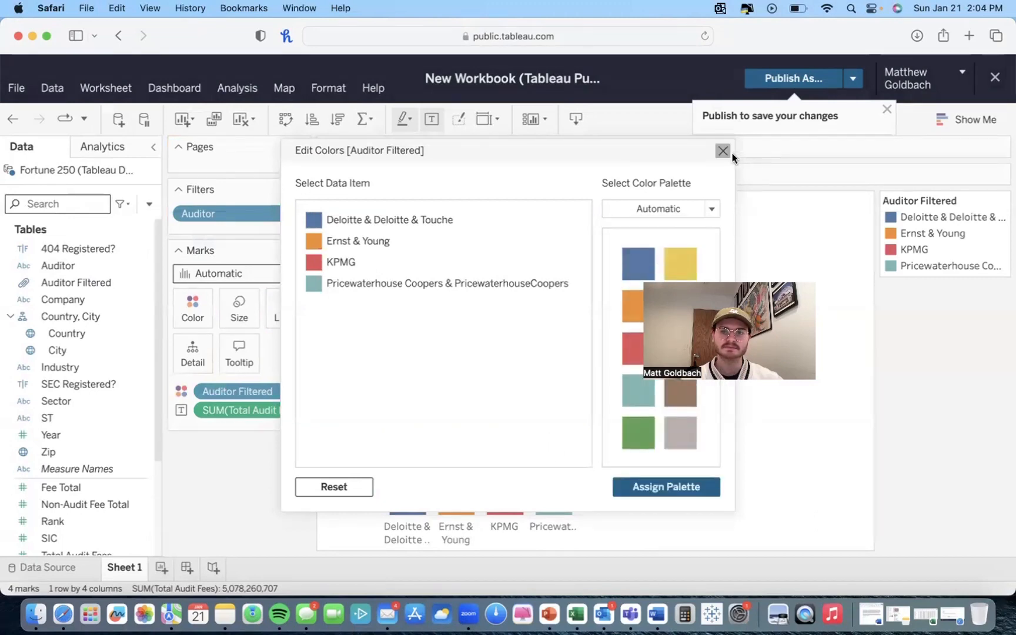
left_click(723, 151)
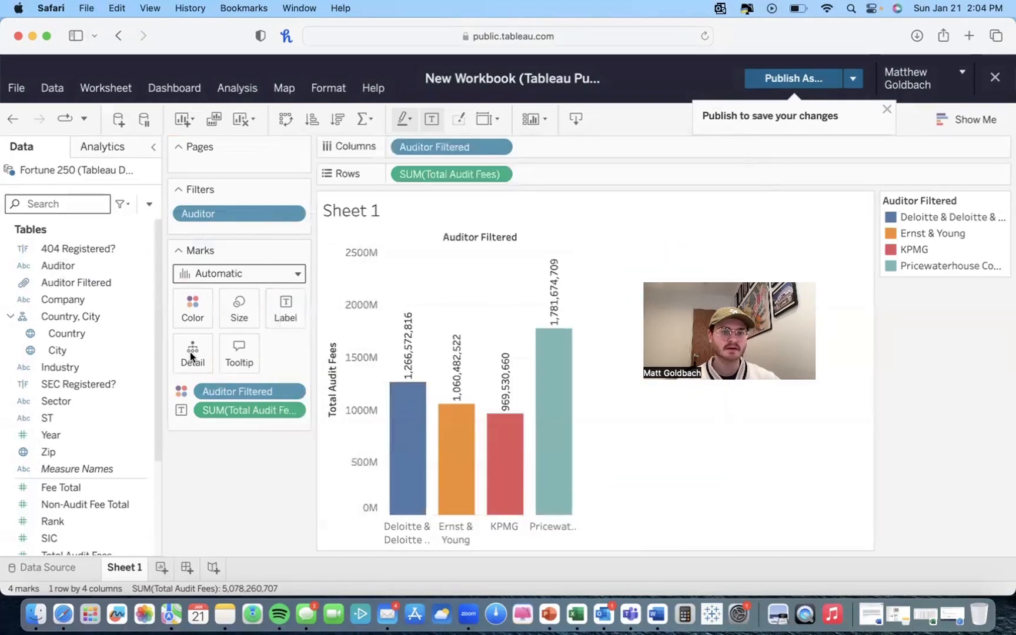
Step: Add US Revenue to the marks' Detail
scroll(100, 437, "down", 2)
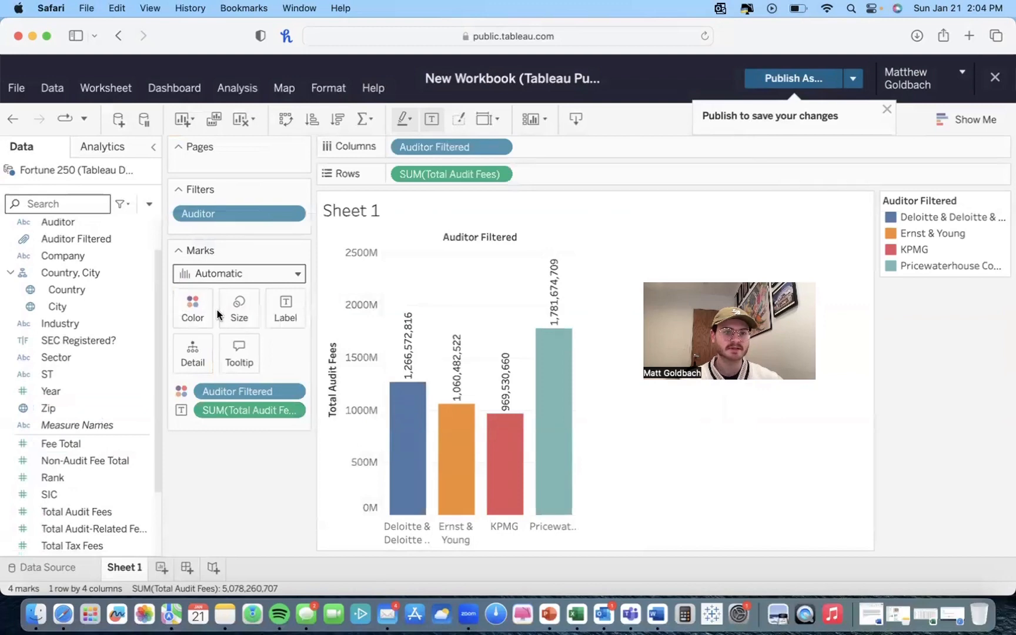
scroll(81, 306, "up", 2)
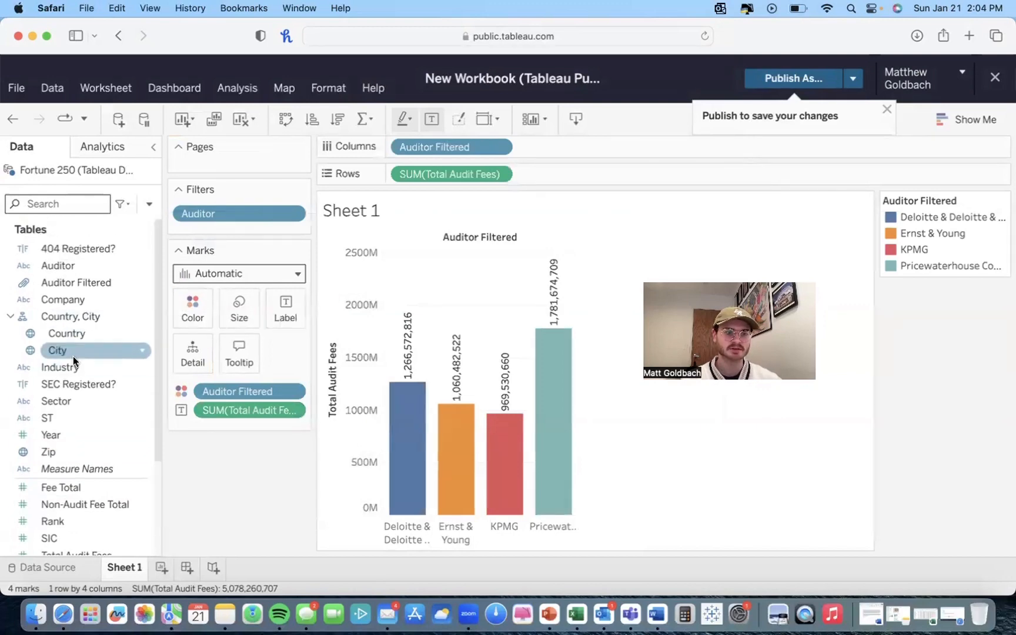
left_click(53, 284)
scroll(59, 400, "down", 5)
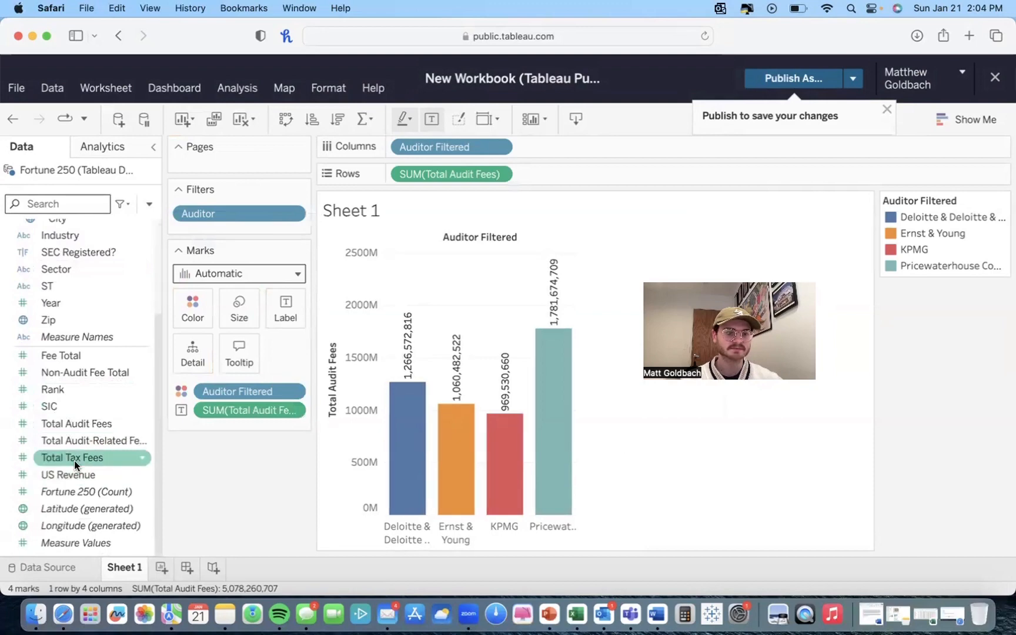
left_click_drag(77, 475, 192, 359)
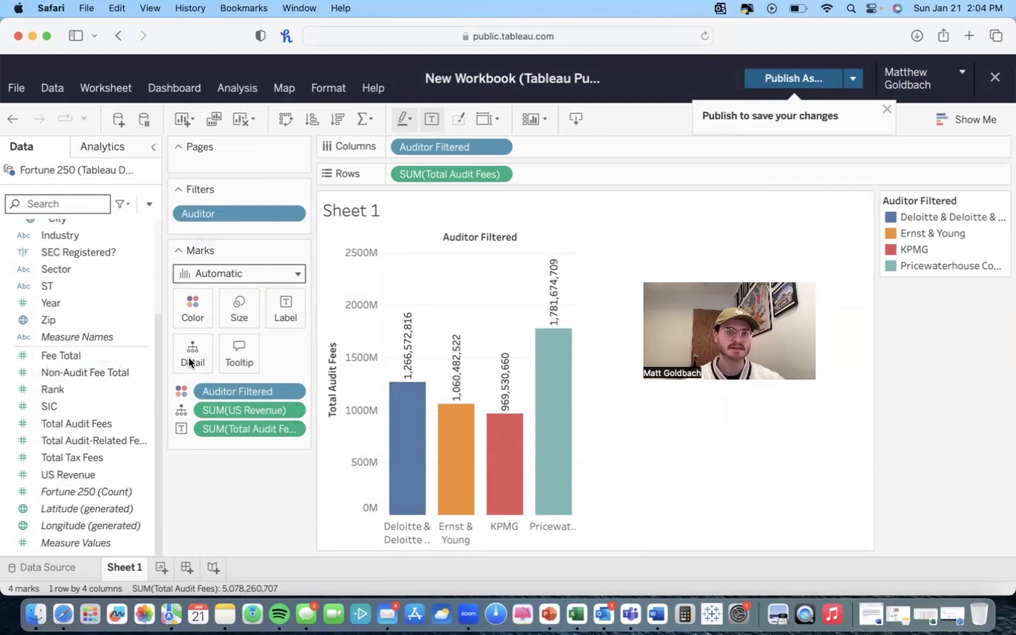
scroll(115, 353, "up", 5)
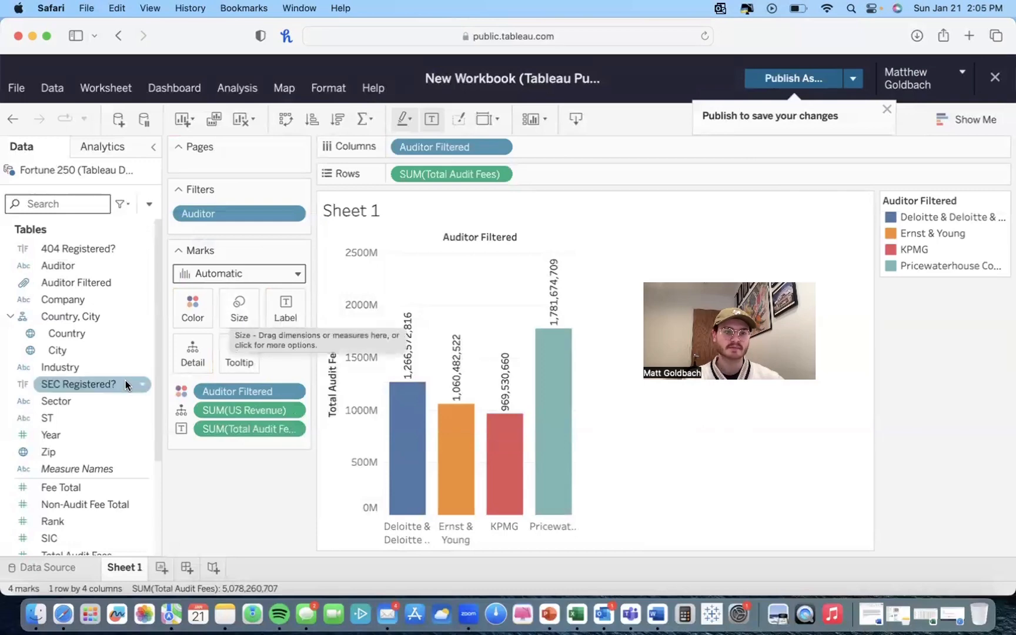
Step: Set the bars' mark size to 68%
left_click(239, 316)
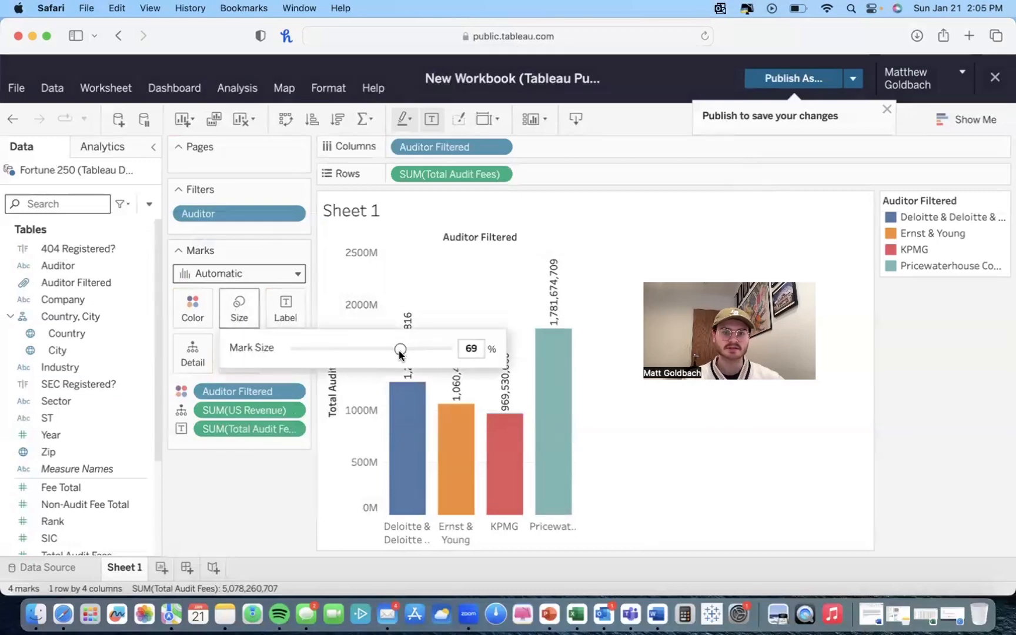
mouse_move(399, 350)
left_mouse_down()
mouse_move(347, 351)
mouse_move(397, 350)
left_mouse_up()
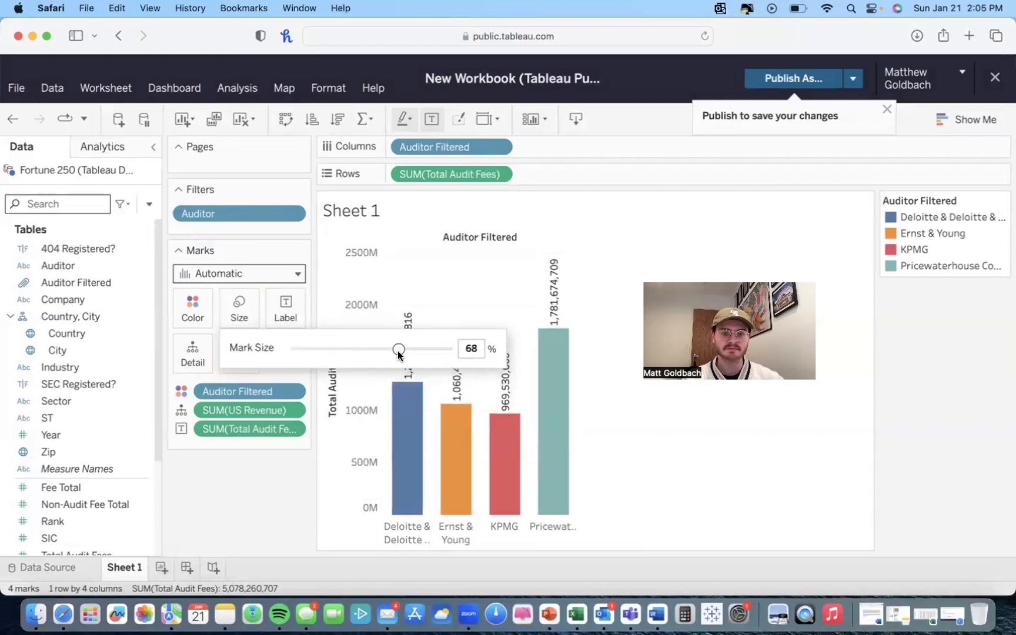
left_click(291, 490)
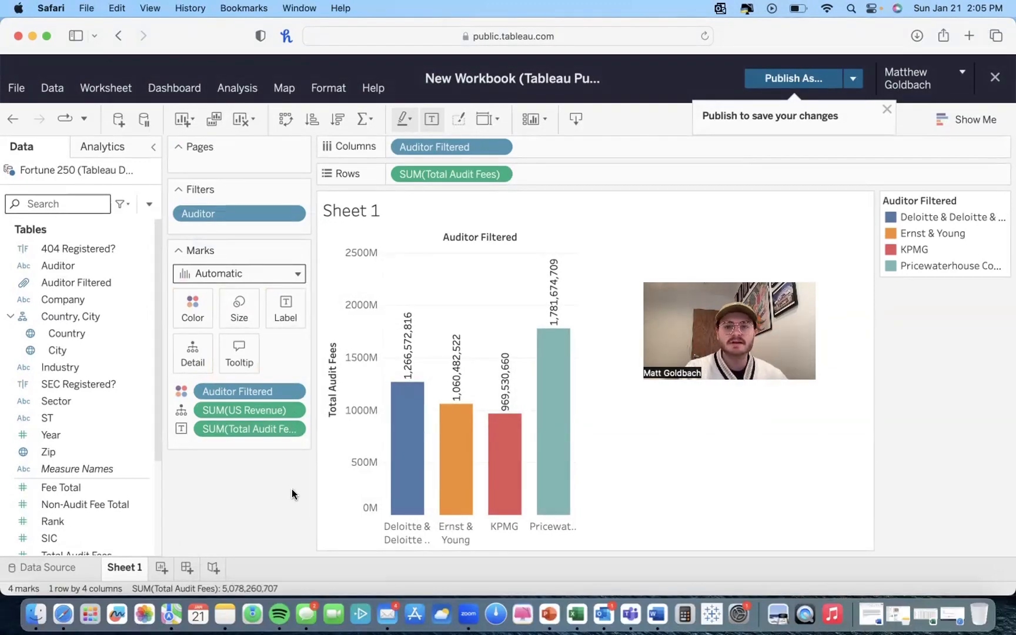
Step: Add a new worksheet and return to Sheet 1
mouse_move(468, 402)
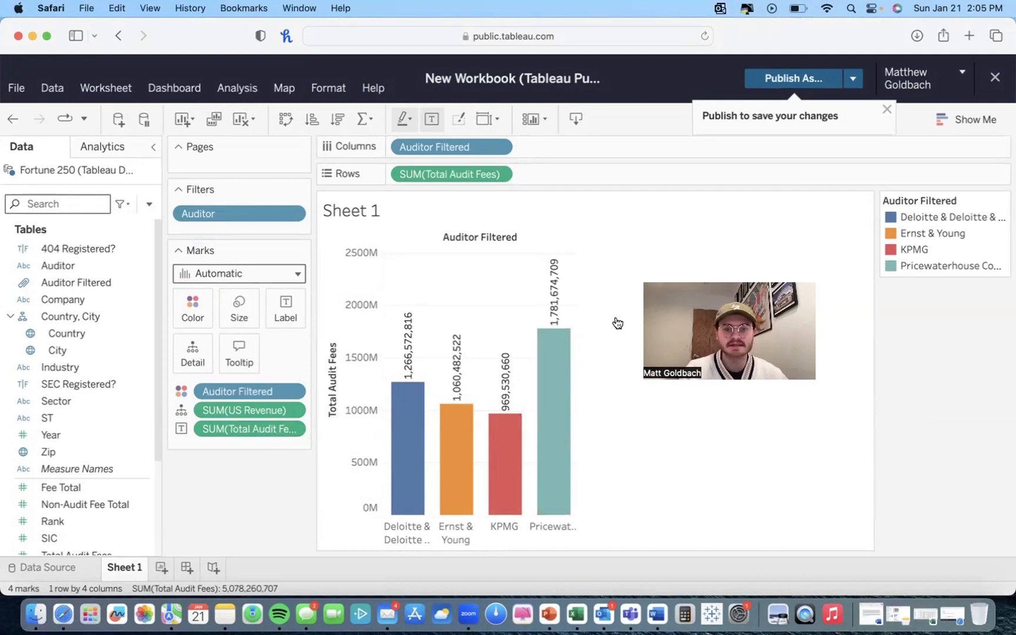
left_click(160, 567)
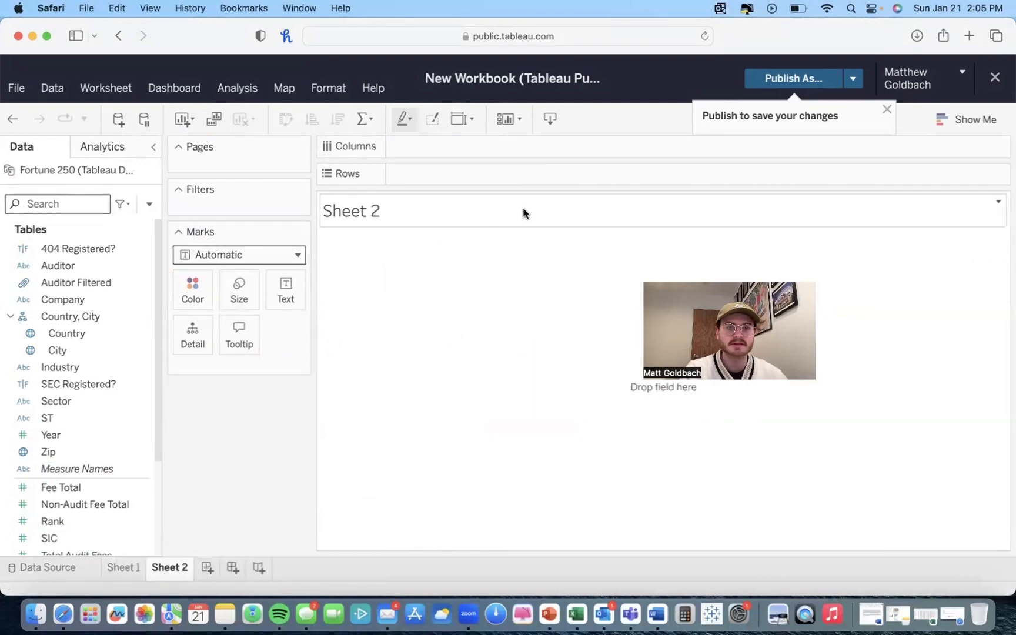
left_click(122, 571)
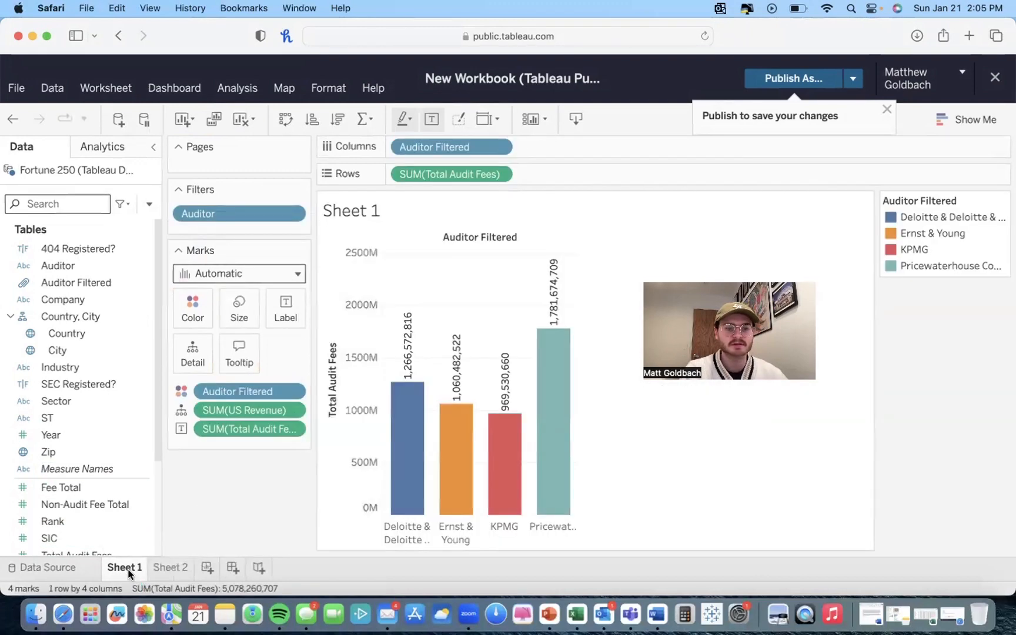
Step: Rename the first worksheet as Question 1
double_click(124, 568)
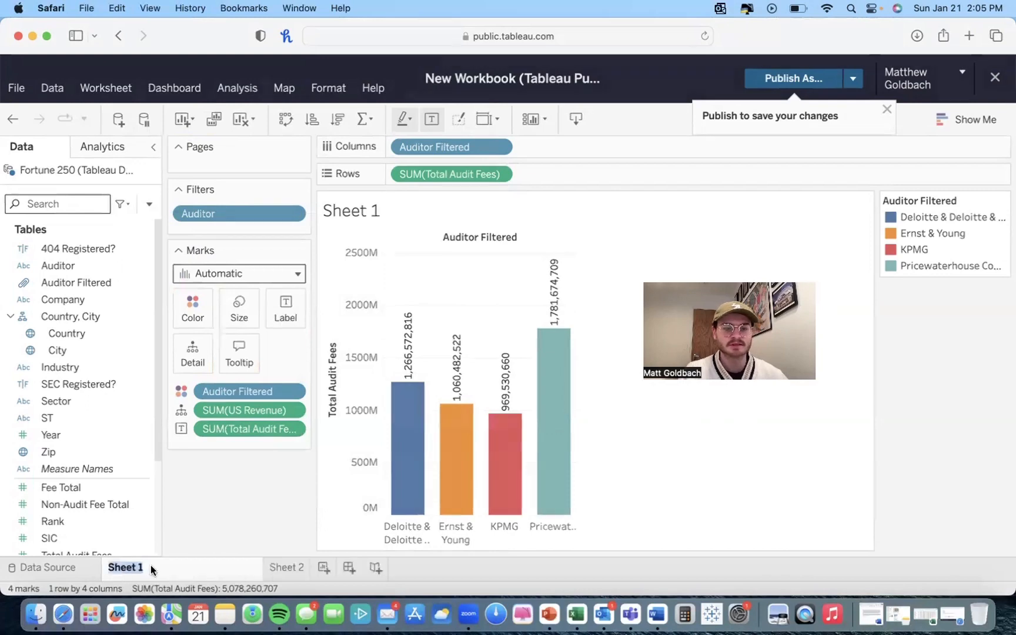
type("Quesrt")
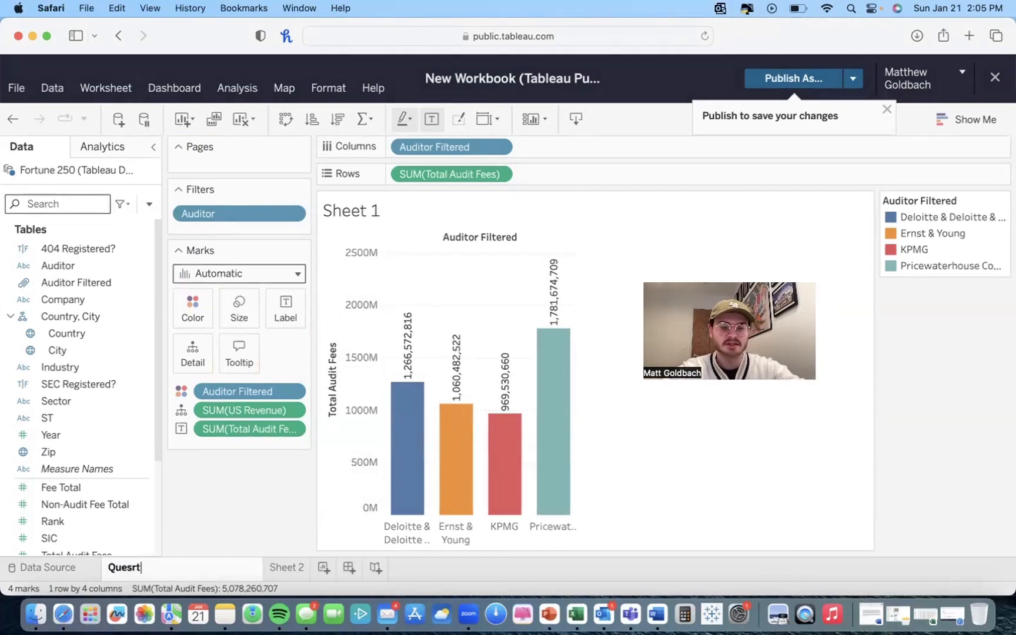
type("iion 1")
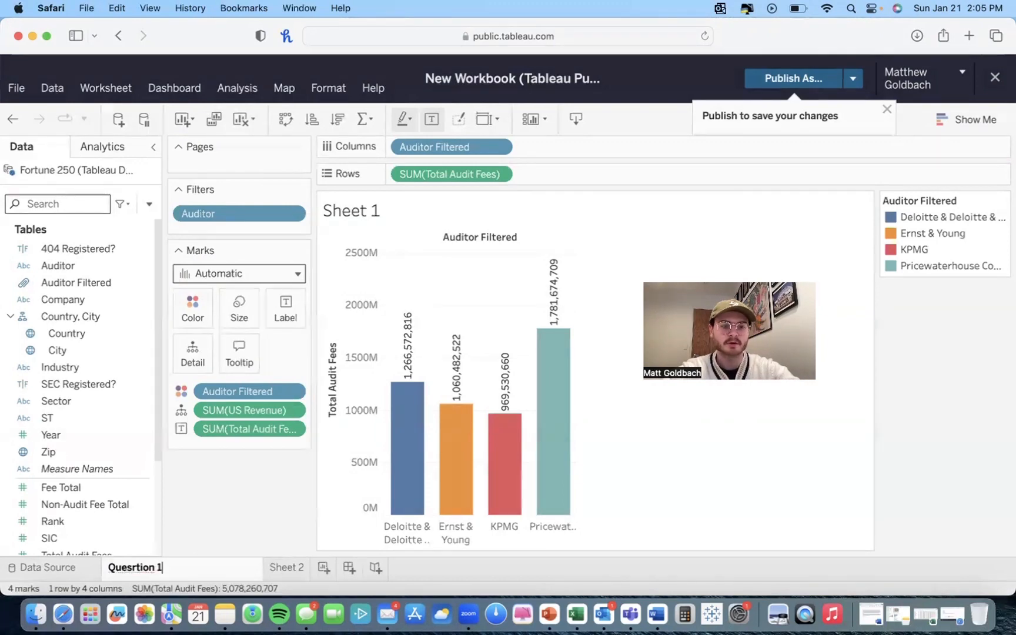
left_click(135, 568)
key("BackSpace")
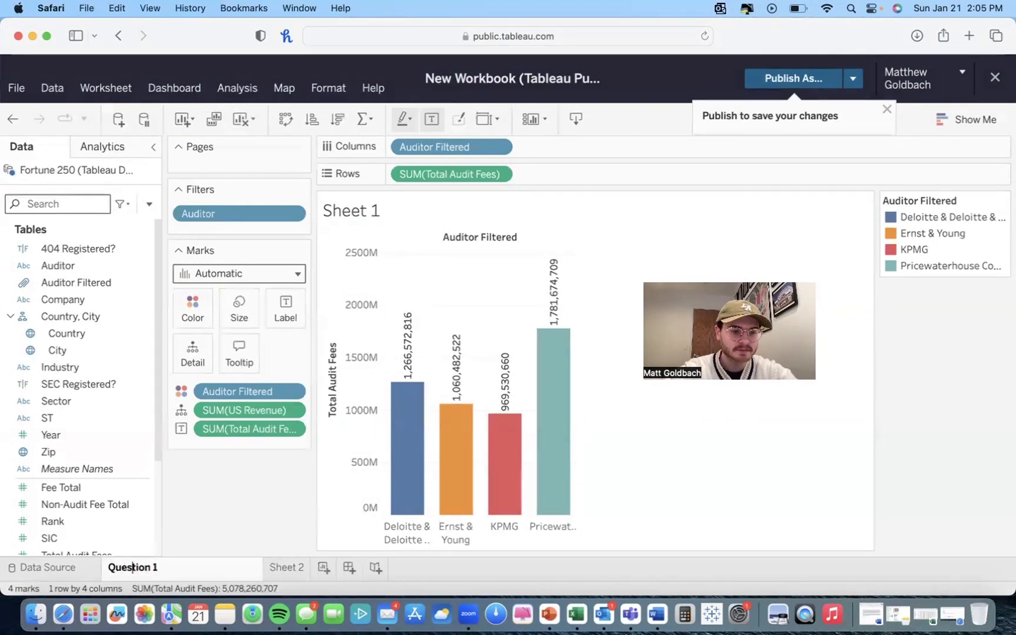
key("Return")
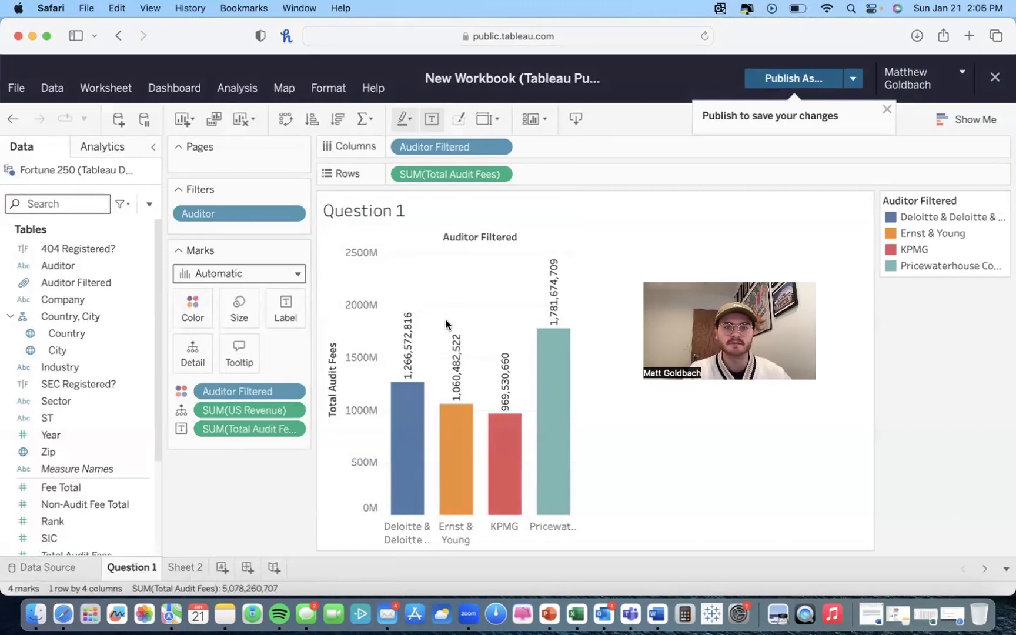
Step: Change the worksheet title to Auditor Fee by Auditor
double_click(397, 209)
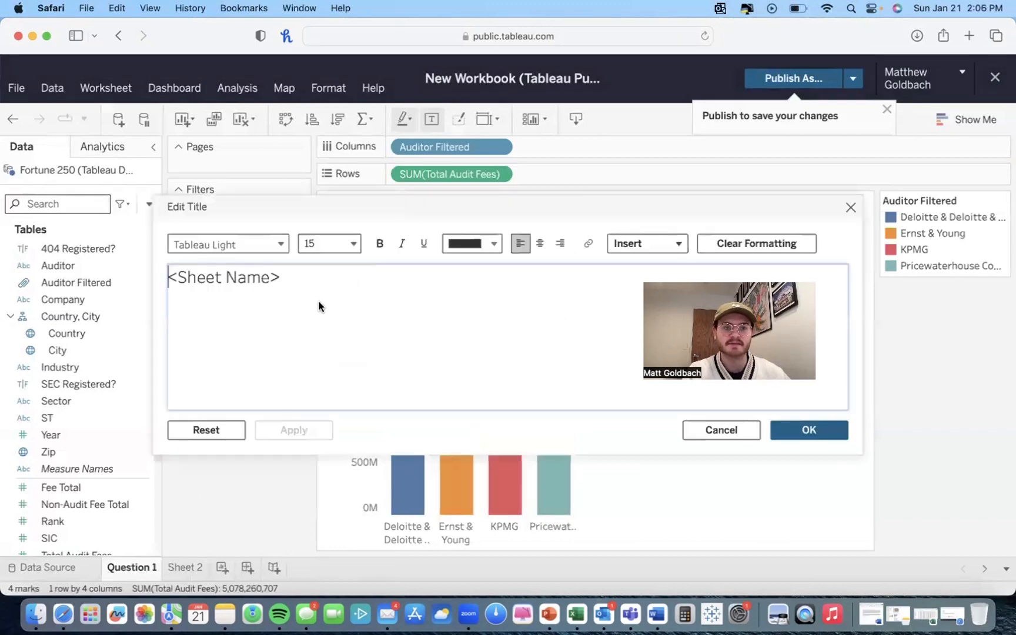
left_click_drag(317, 302, 179, 281)
key("BackSpace")
key("BackSpace")
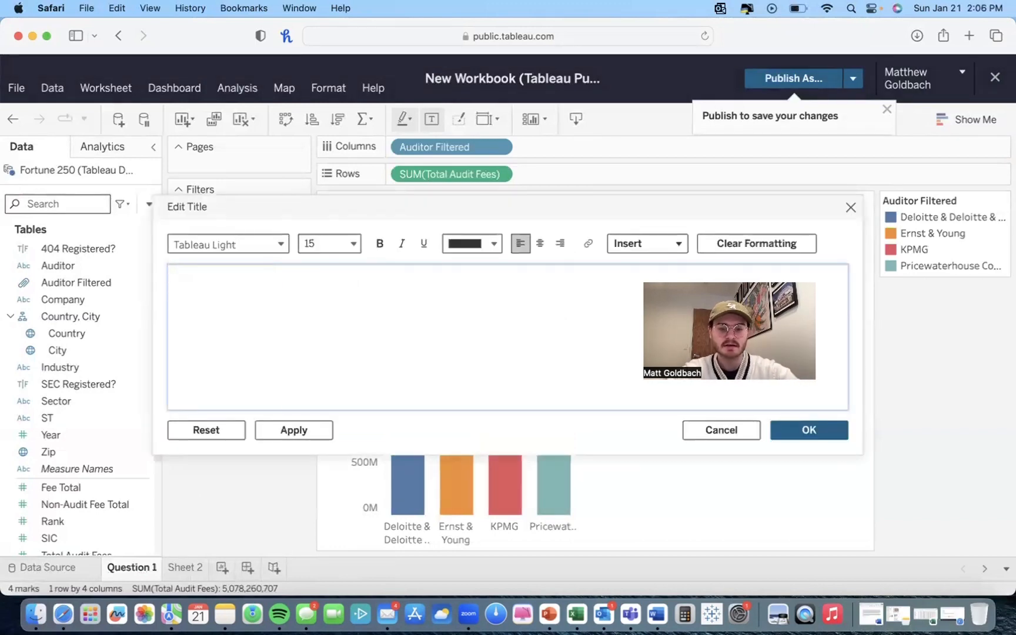
type("Audo")
key("BackSpace")
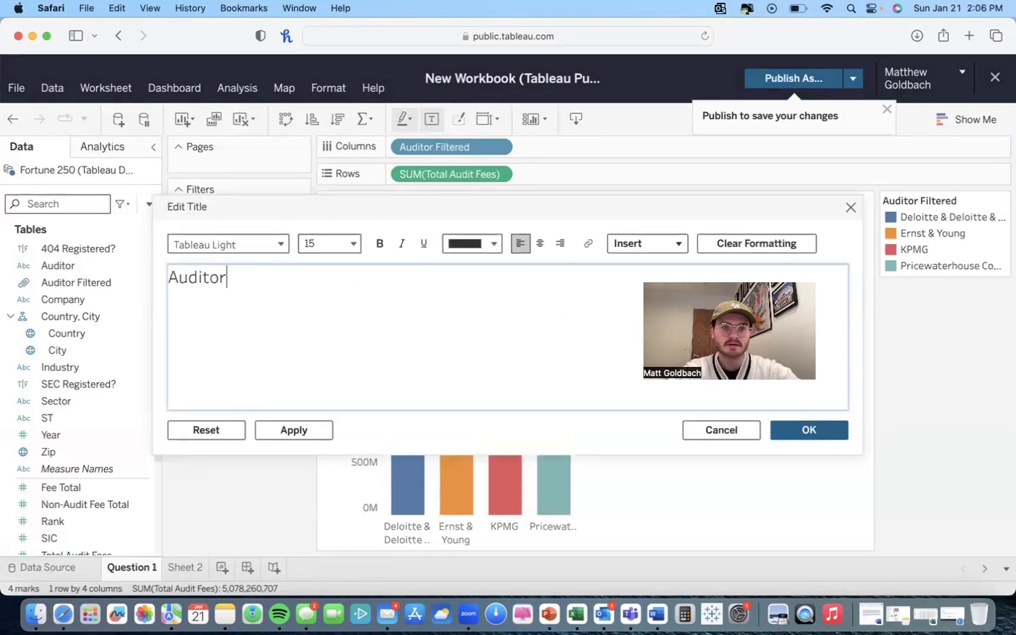
type("itor Fee by Audtior")
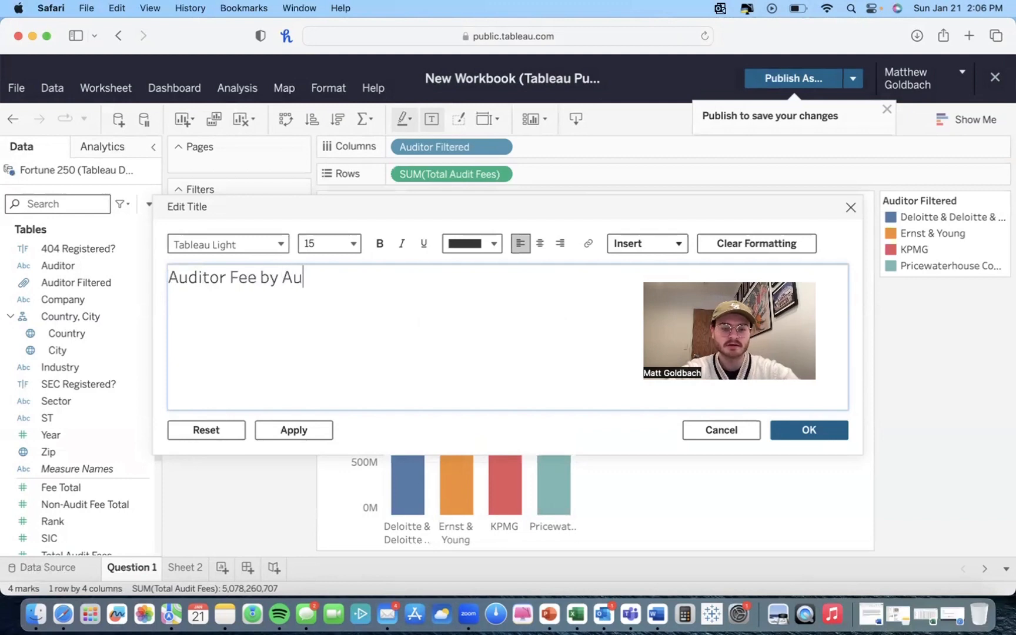
key("BackSpace")
key("BackSpace")
key("BackSpace")
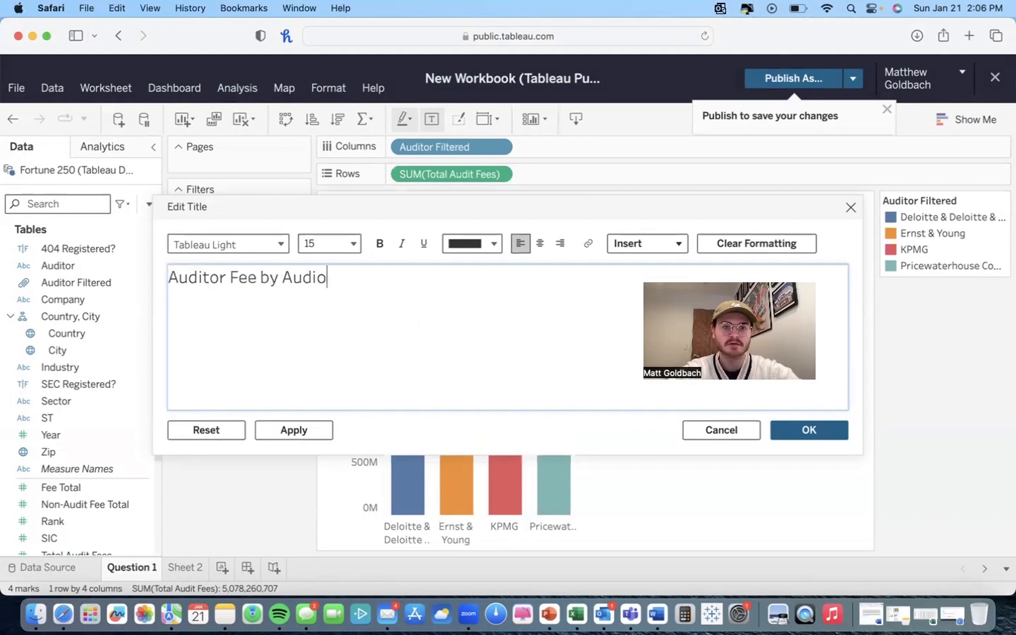
key("BackSpace")
type("tor")
left_click(809, 431)
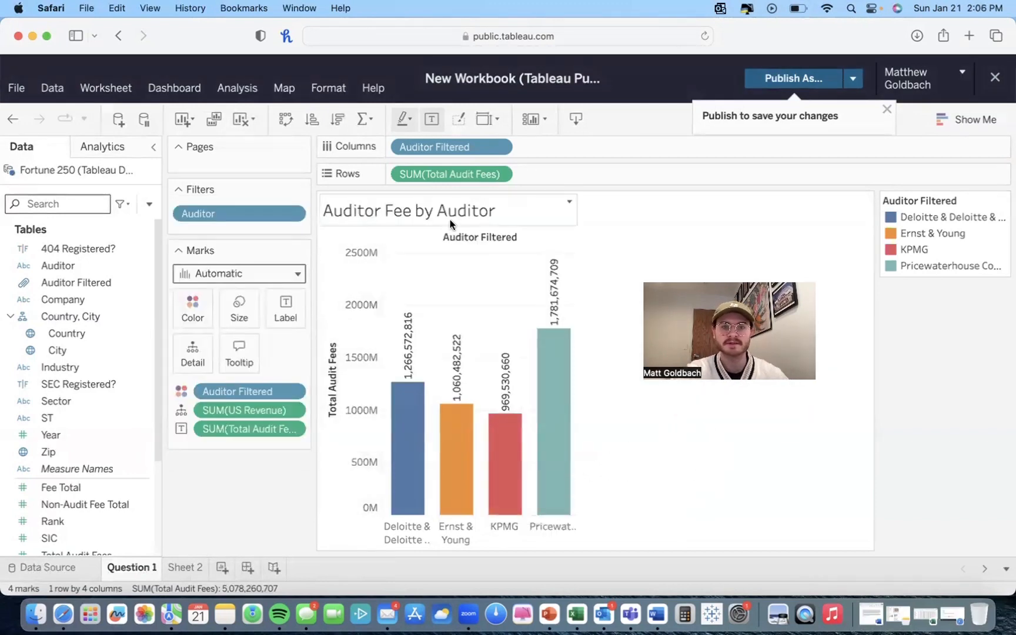
Step: Publish the workbook under the name demo and save the changes
mouse_move(524, 437)
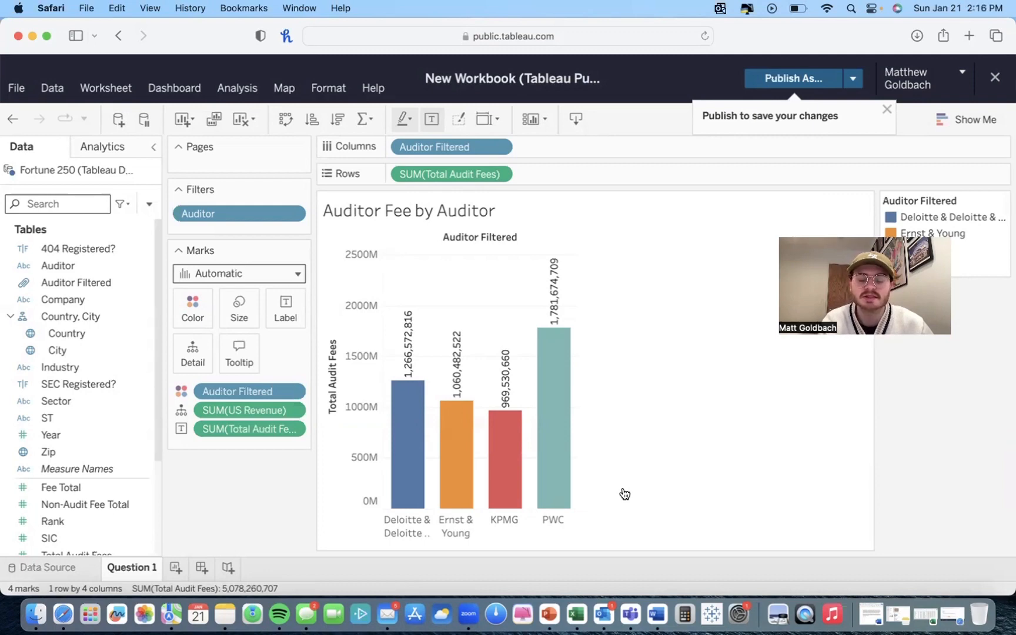
left_click(791, 78)
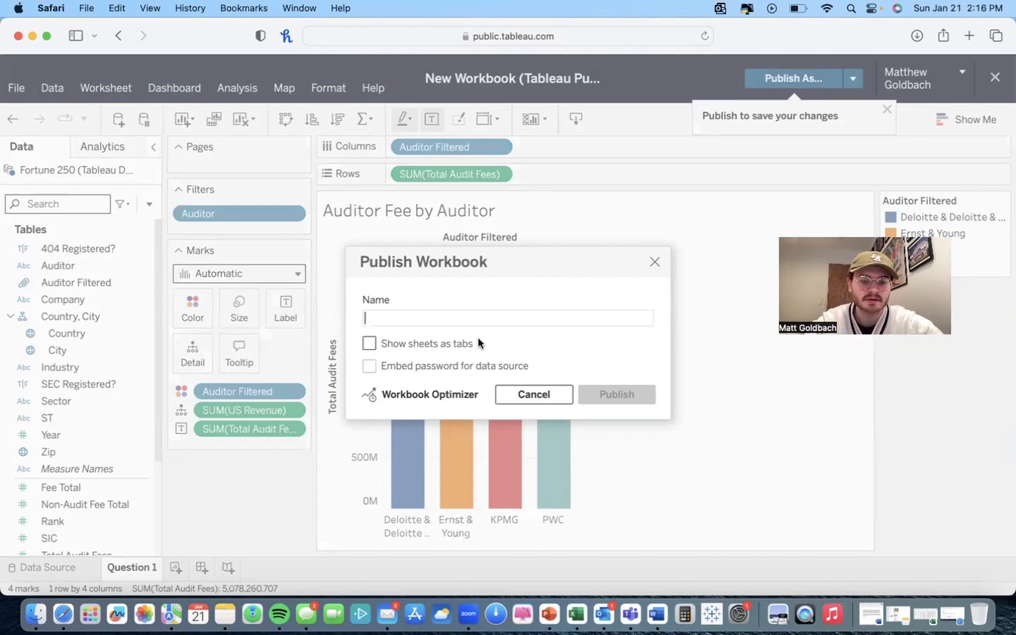
type("demo")
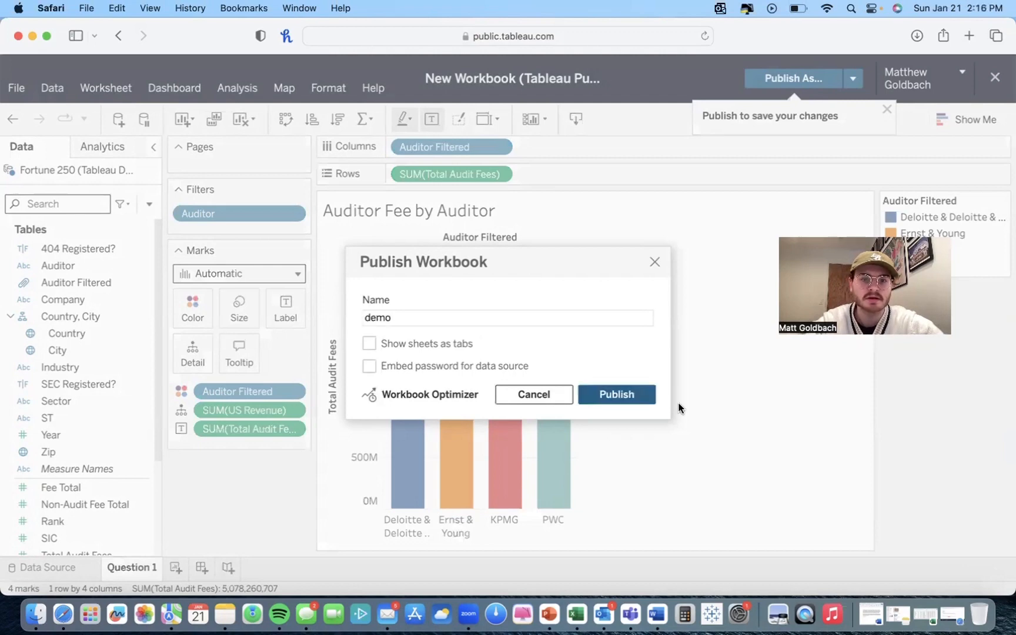
left_click(650, 391)
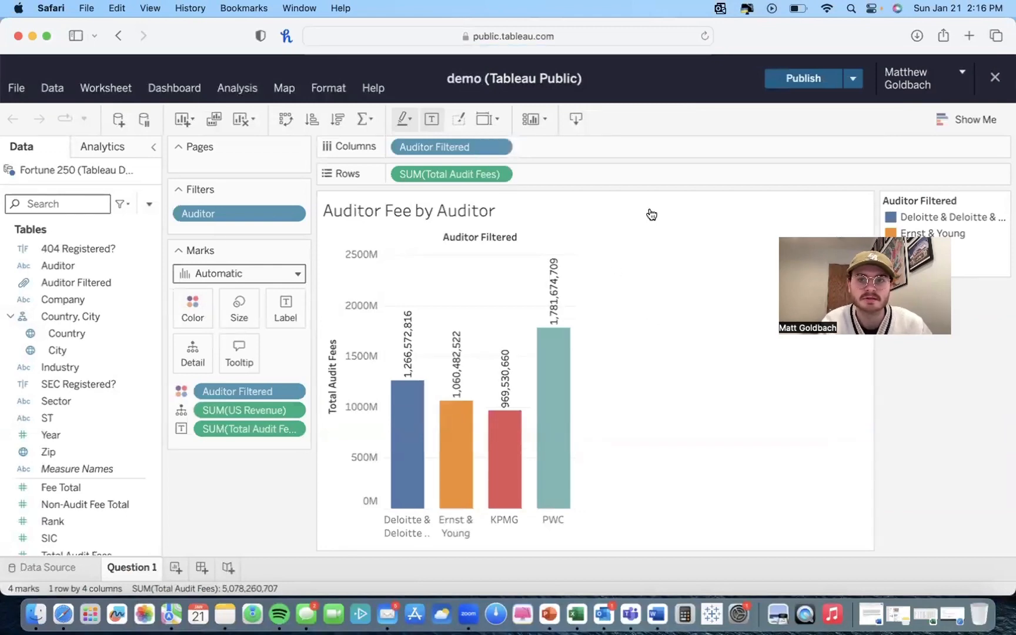
left_click(801, 79)
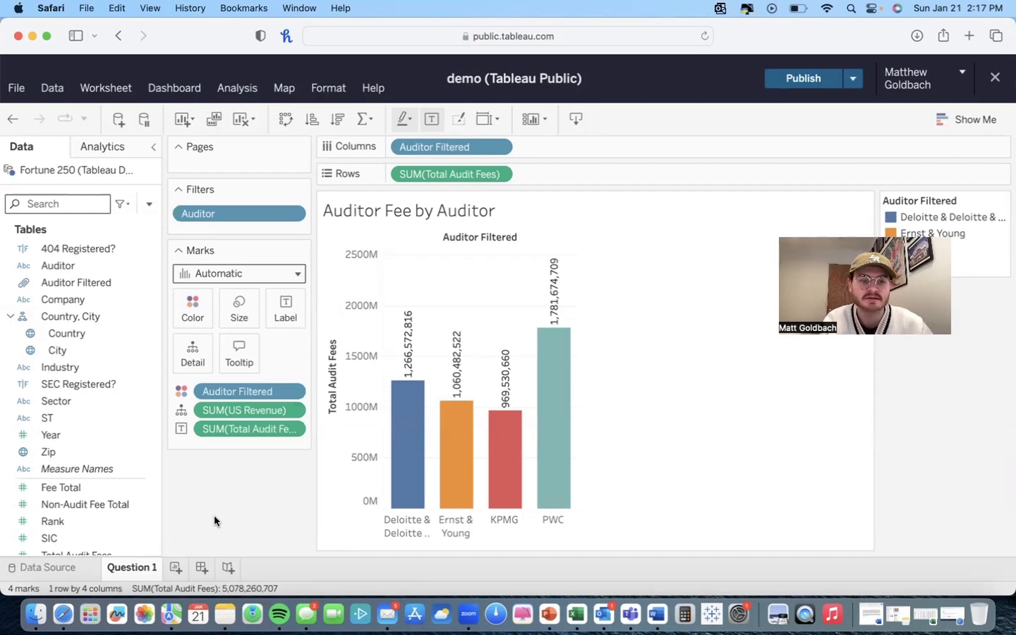
Step: Add a new worksheet and build a bar chart of Total Audit Fees by auditor
left_click(174, 568)
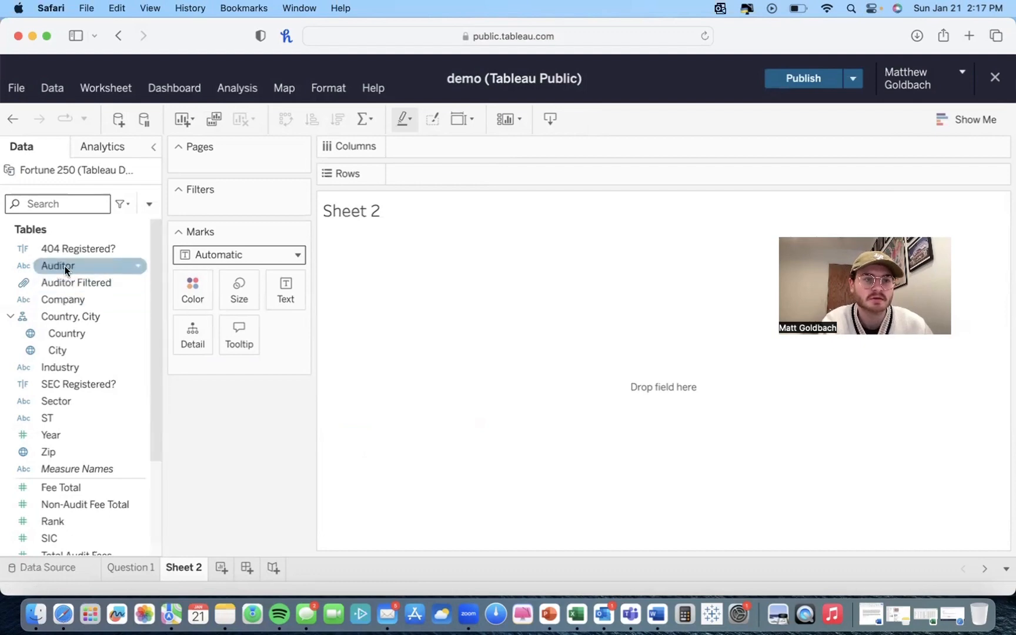
left_click_drag(63, 265, 435, 147)
scroll(23, 435, "down", 5)
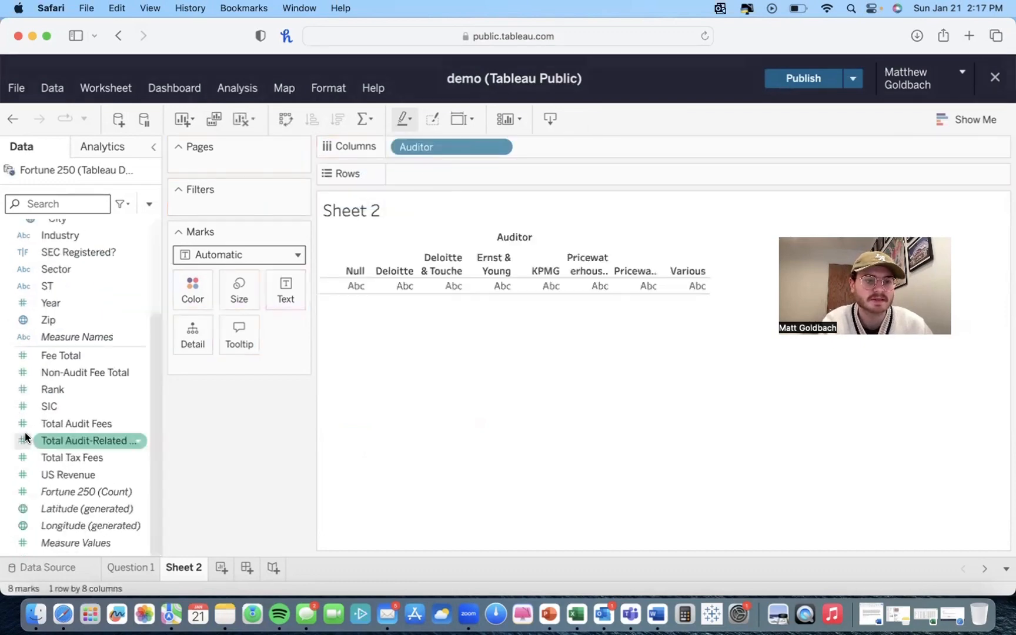
mouse_move(68, 422)
left_mouse_down()
mouse_move(420, 172)
mouse_move(70, 287)
mouse_move(418, 143)
left_mouse_up()
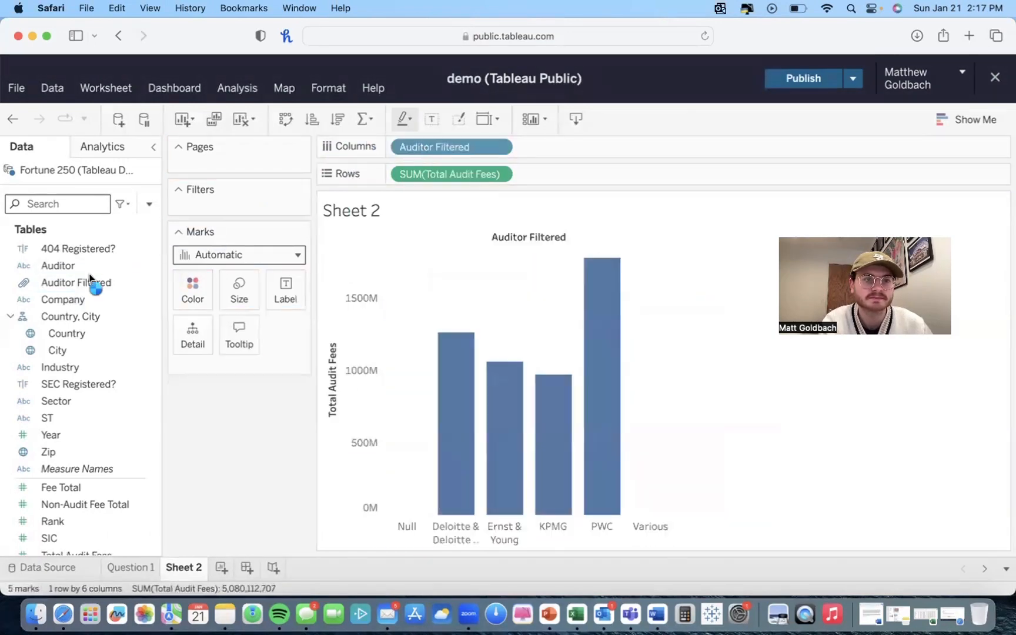
Step: Filter Auditor Filtered on the new sheet to exclude Null and Various
left_click_drag(66, 283, 235, 203)
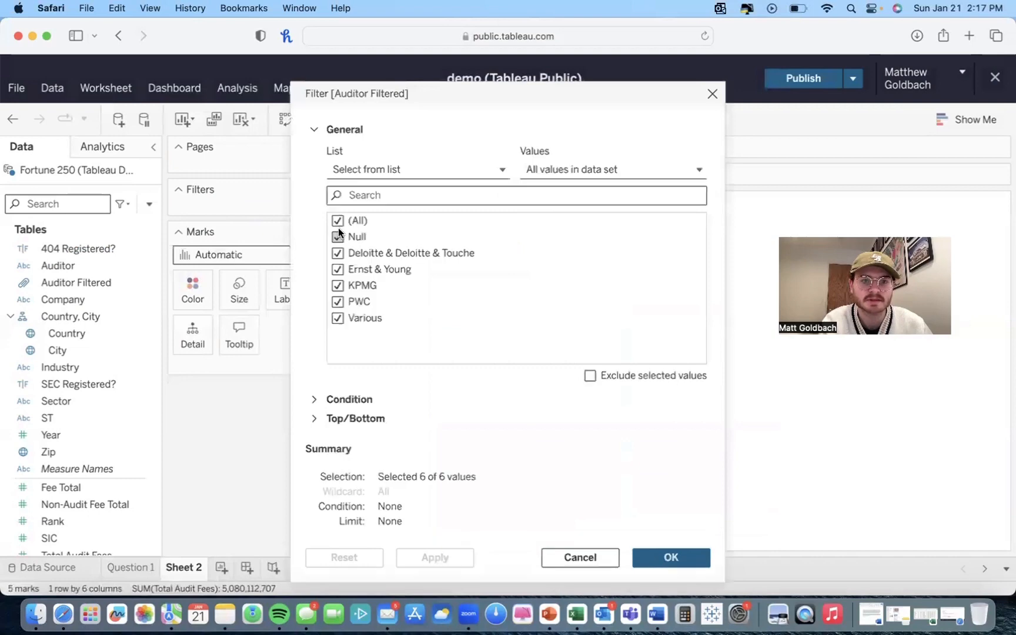
left_click(337, 236)
left_click(337, 318)
left_click(674, 556)
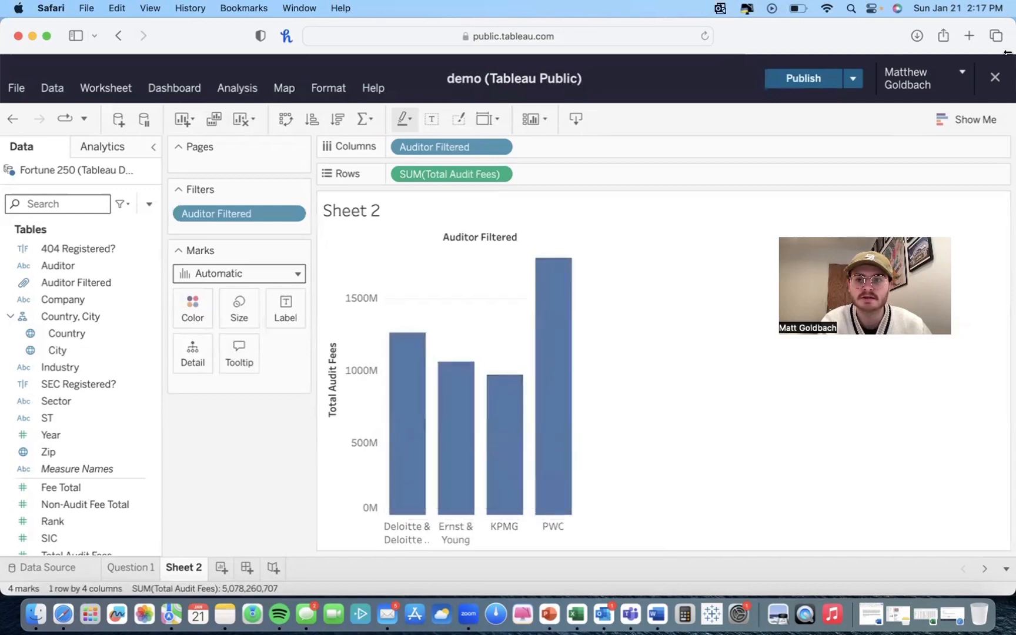
Step: Convert the chart to a pie chart with Show Me and fit it to the entire view
left_click(962, 127)
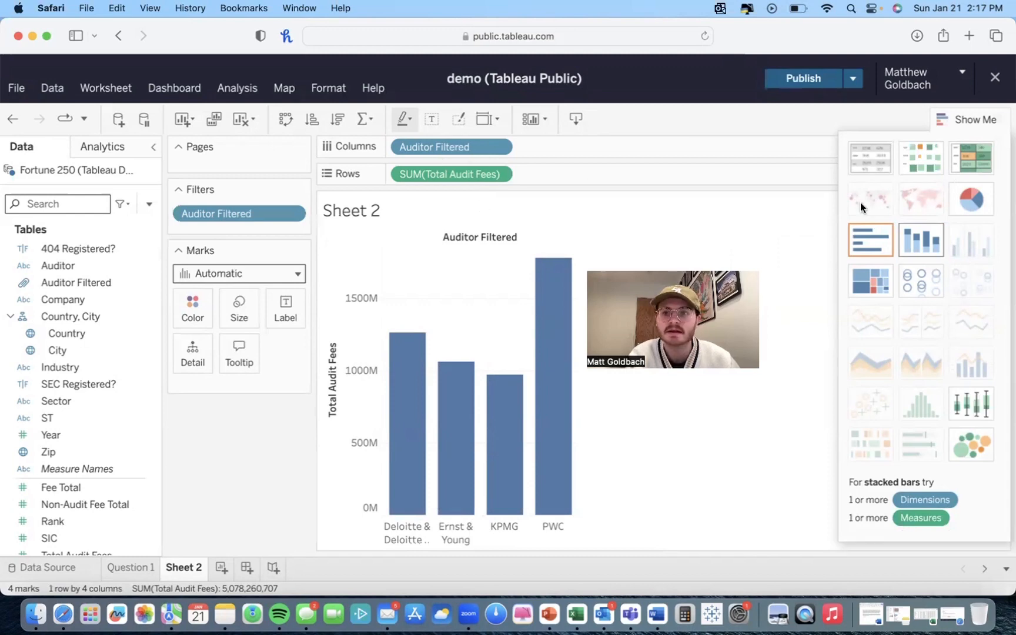
left_click(971, 200)
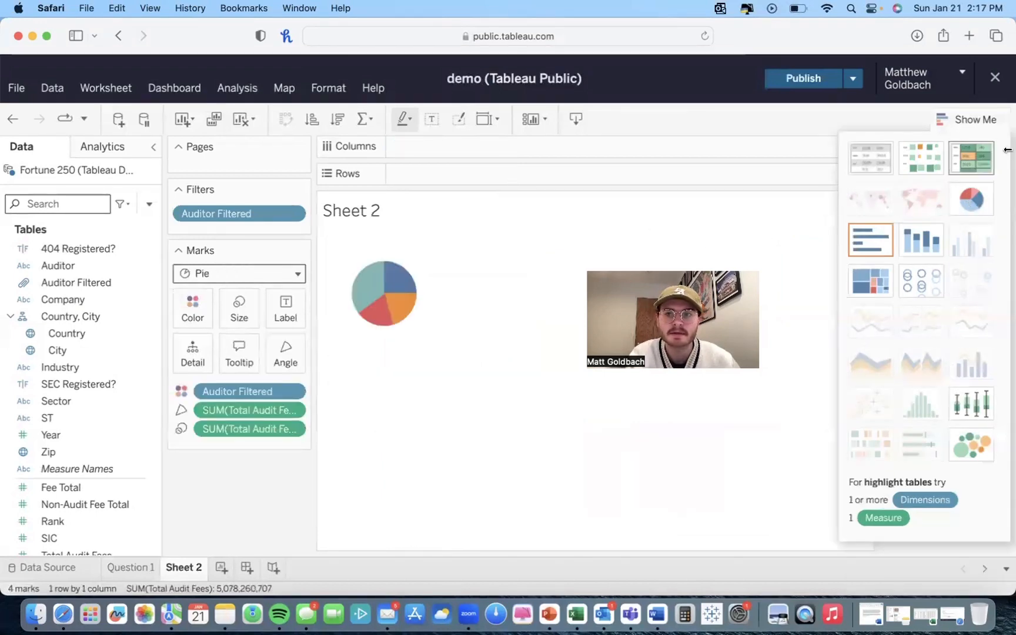
left_click(981, 118)
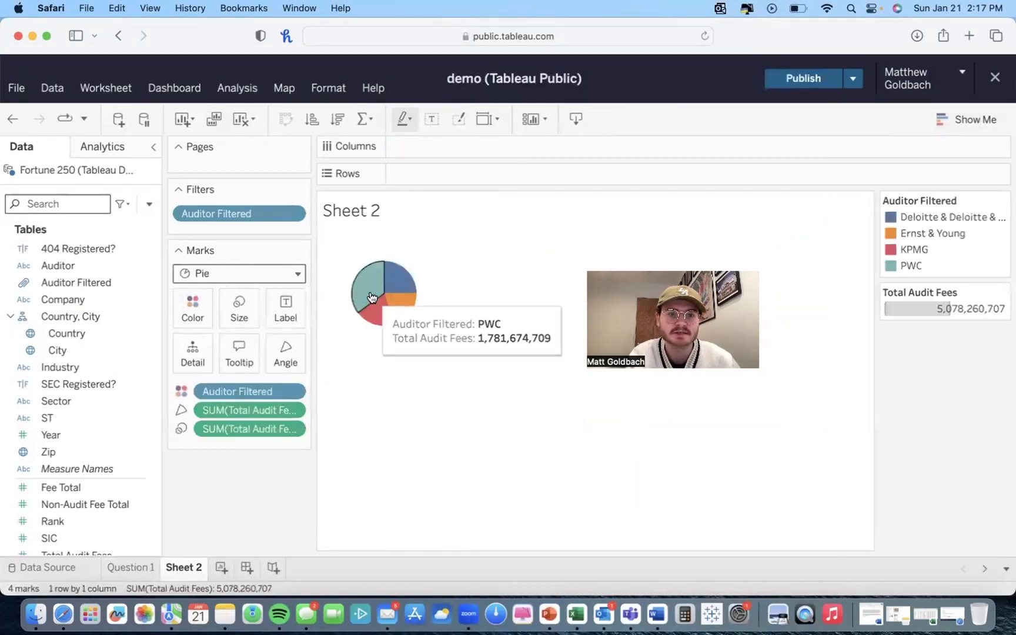
left_click(485, 120)
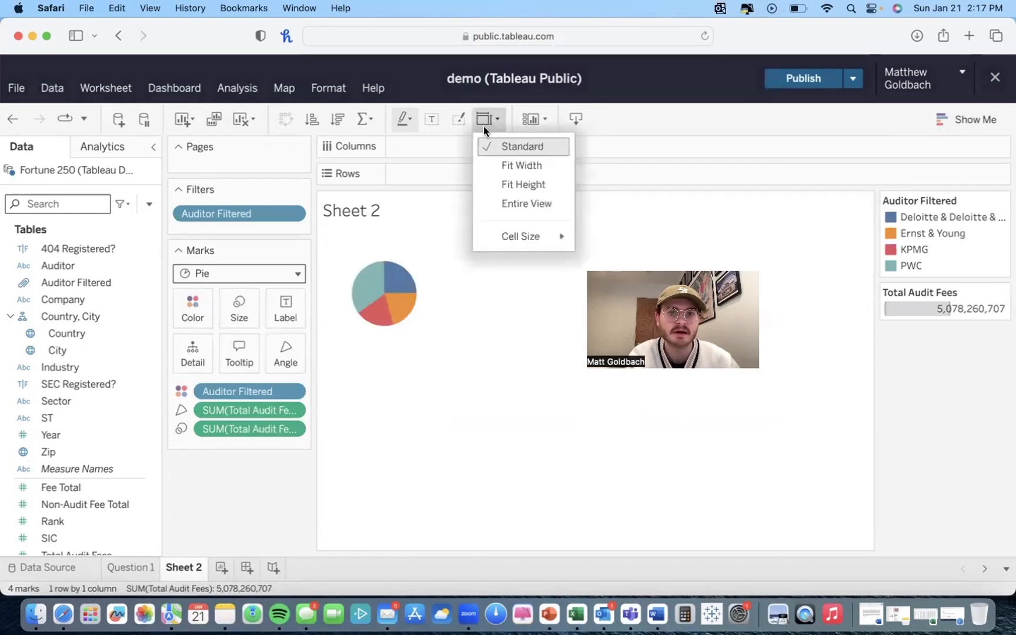
left_click(508, 203)
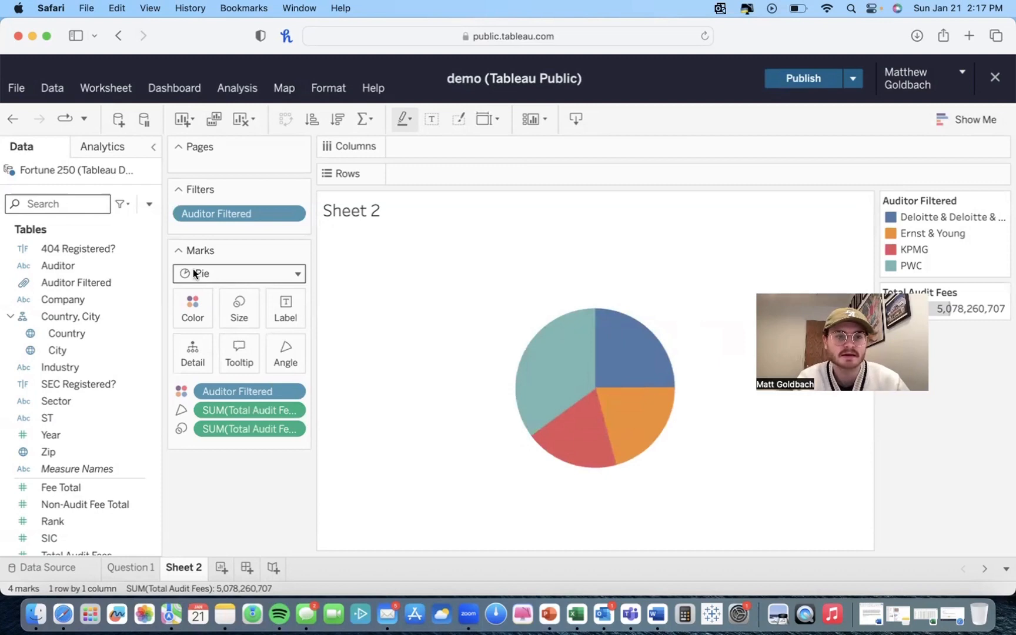
Step: Label the pie slices with Total Audit Fees and Auditor Filtered
scroll(63, 445, "down", 5)
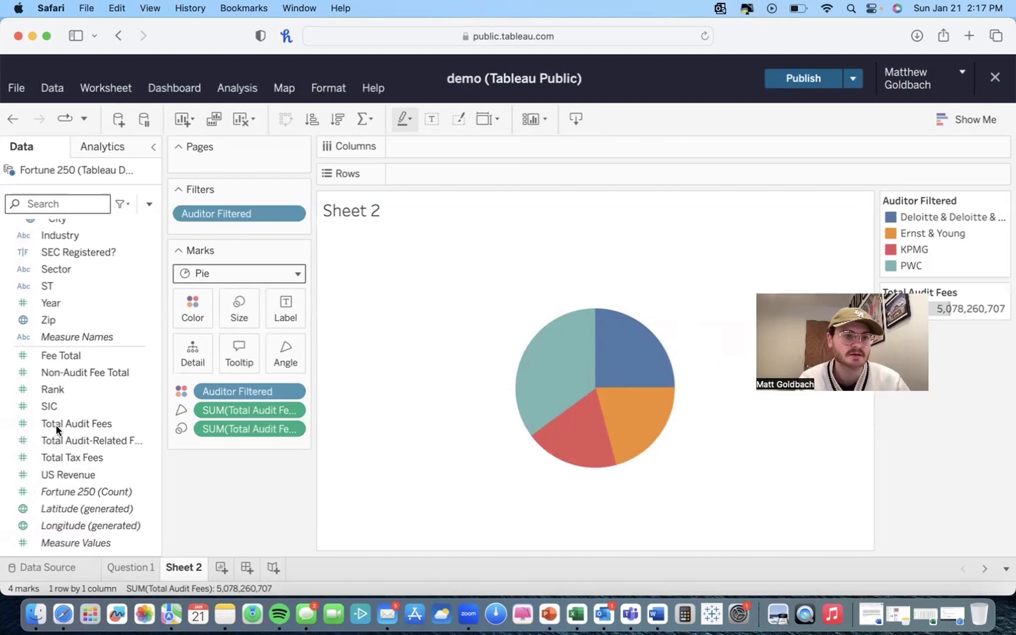
left_click_drag(55, 426, 277, 309)
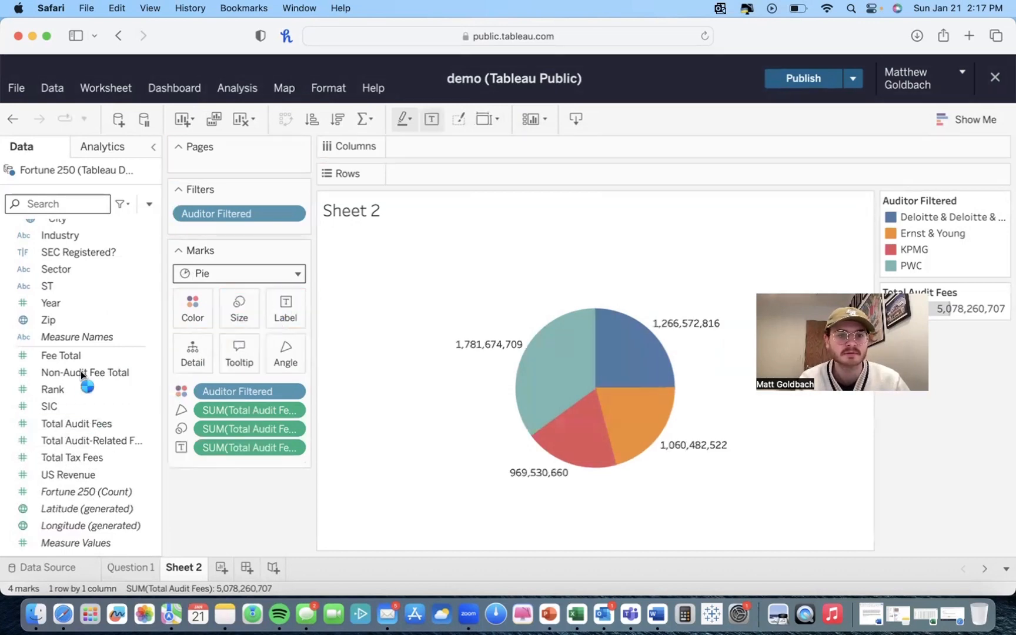
scroll(80, 371, "up", 5)
left_click_drag(46, 284, 283, 306)
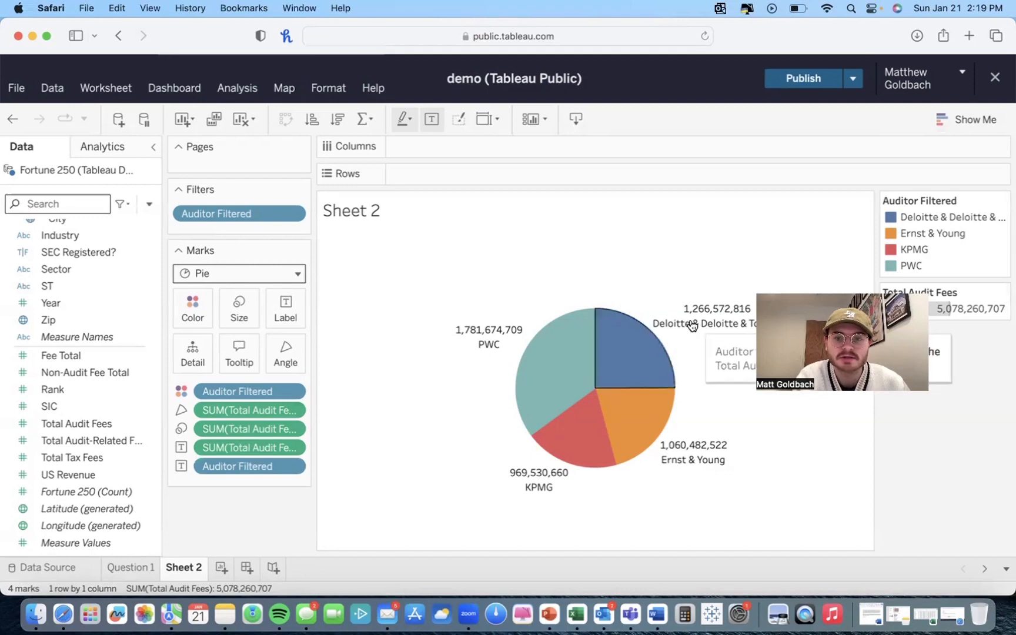
Step: Add Total Audit Fees as a Percent of Total table calculation to the slice labels and save it as a field
mouse_move(570, 381)
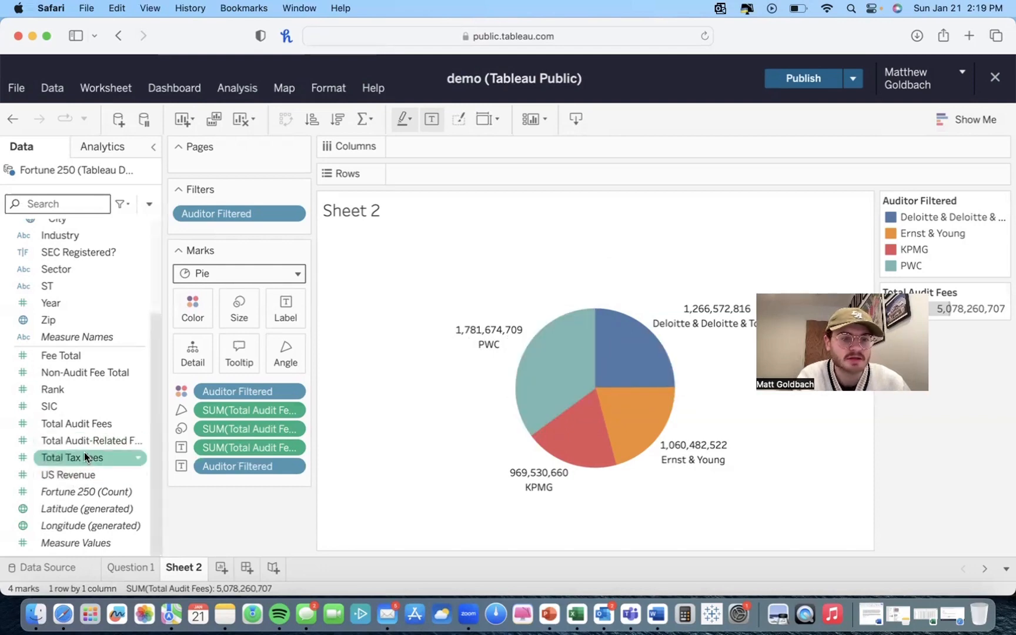
left_click_drag(77, 426, 192, 355)
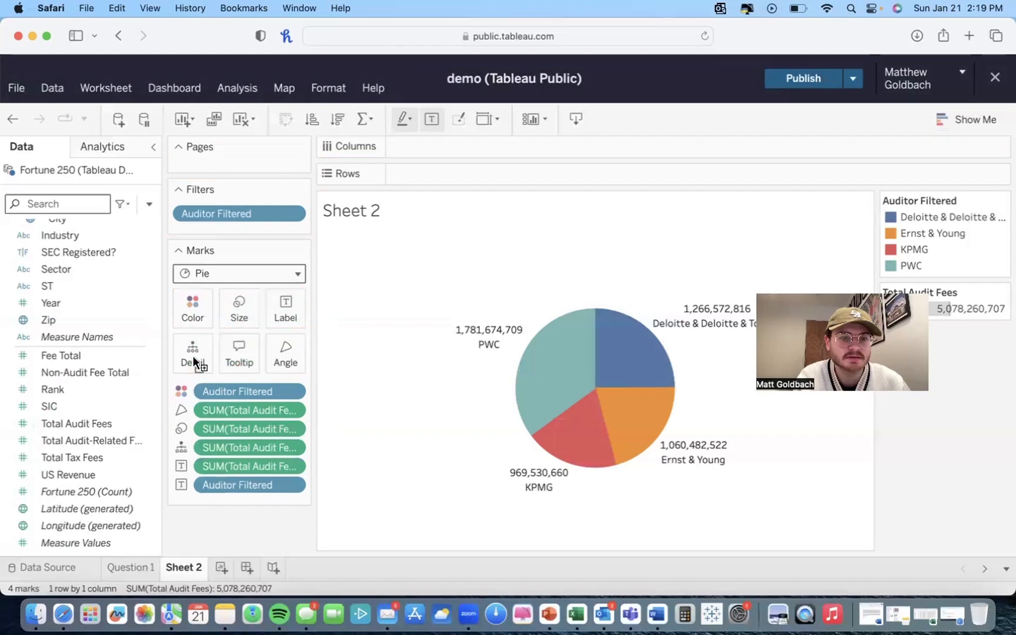
right_click(227, 446)
mouse_move(260, 394)
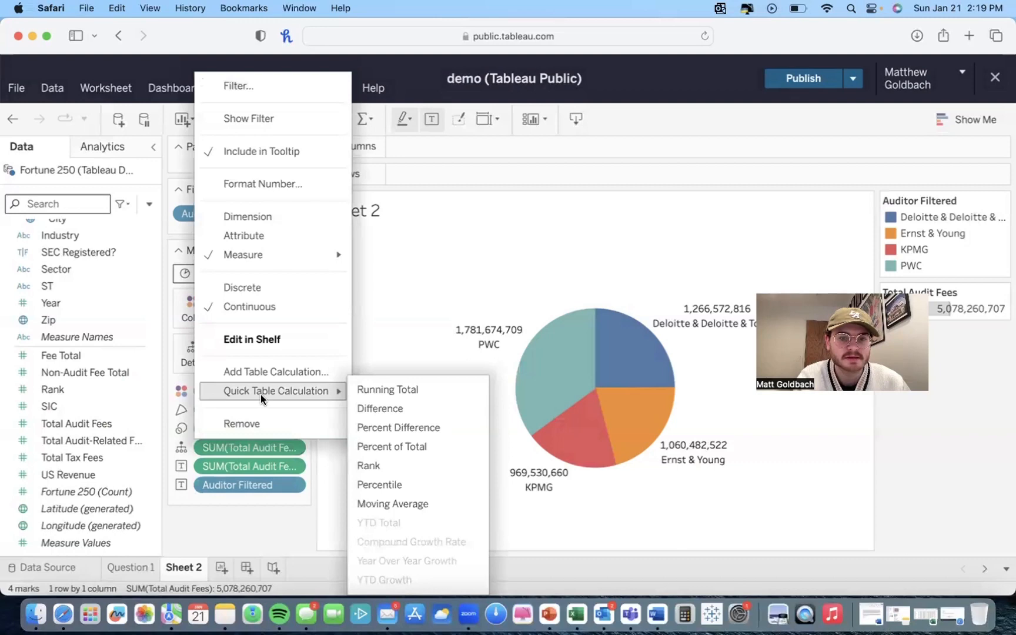
left_click(419, 448)
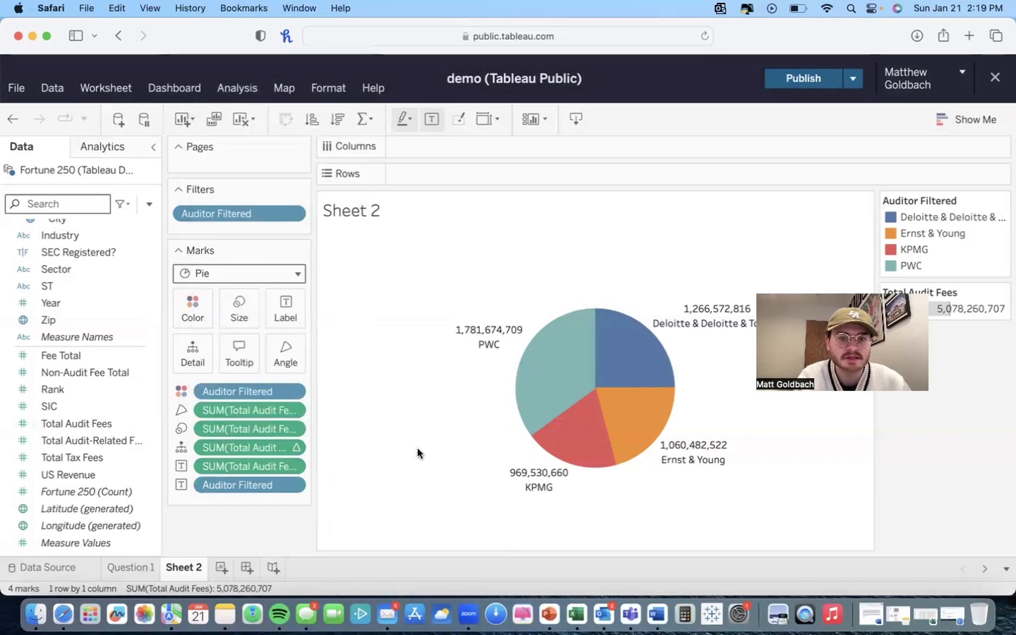
left_click_drag(237, 450, 289, 319)
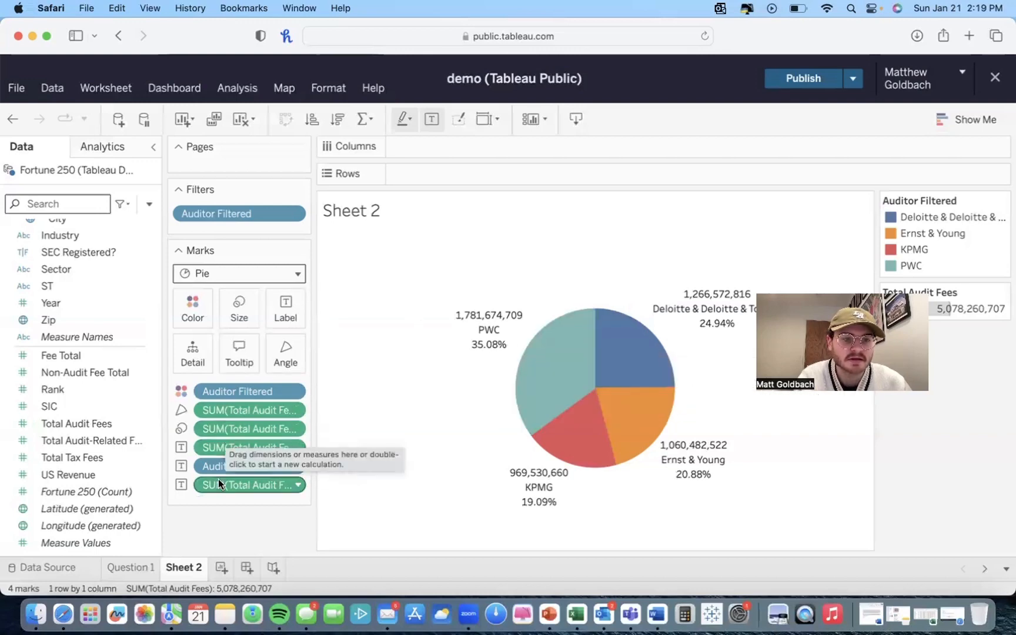
left_click_drag(225, 484, 17, 479)
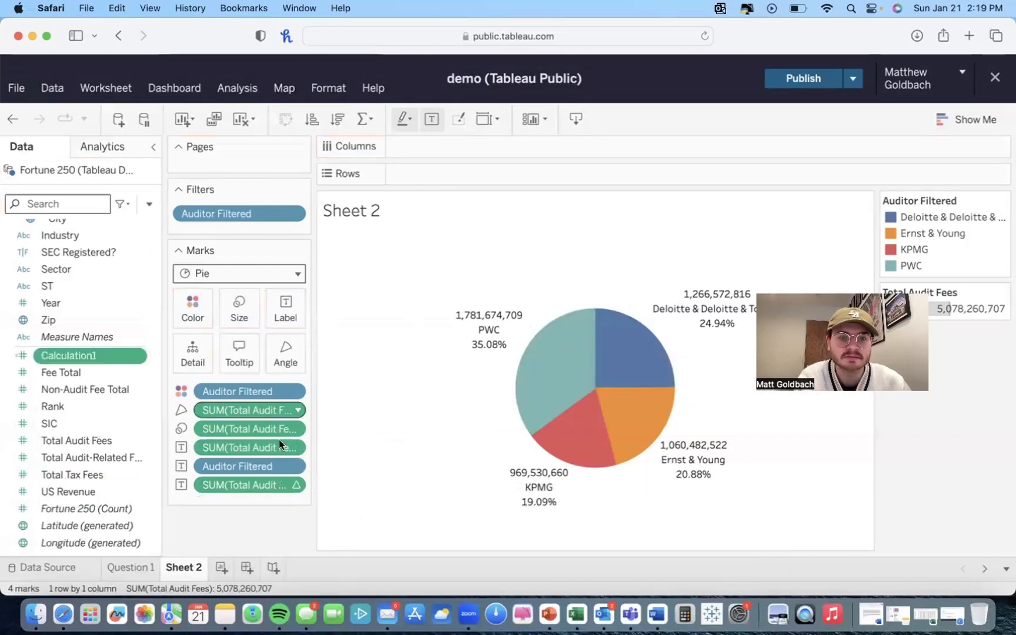
Step: Rework the slice labels to show only the auditor and Total Audit Fees as Percent of Total, and add Total Audit Fees to Detail
left_click_drag(224, 484, 152, 424)
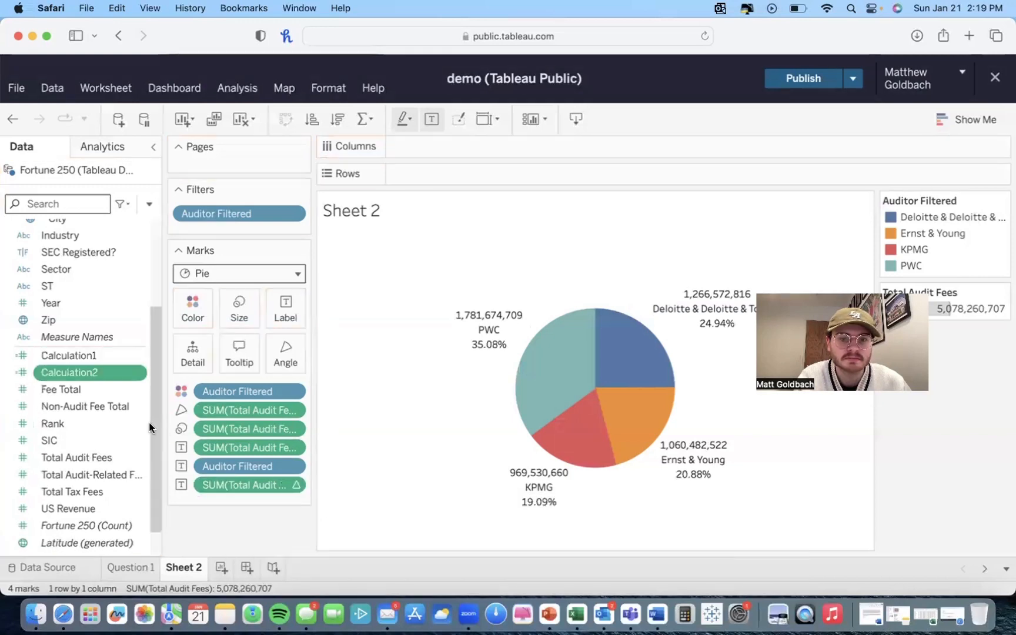
left_click_drag(246, 483, 191, 523)
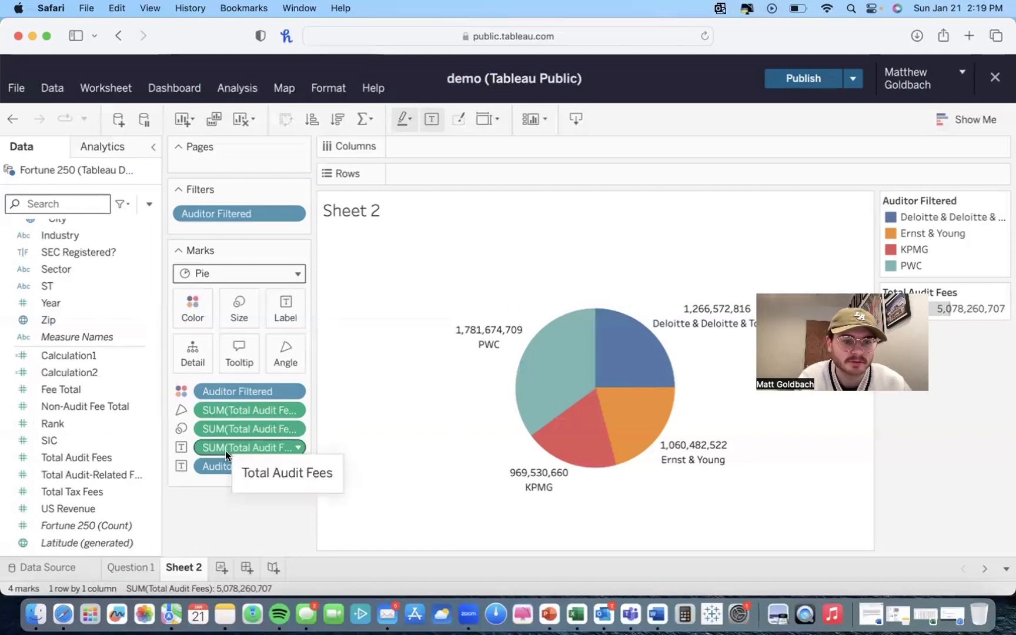
left_click_drag(225, 449, 218, 512)
left_click_drag(98, 461, 282, 328)
right_click(250, 465)
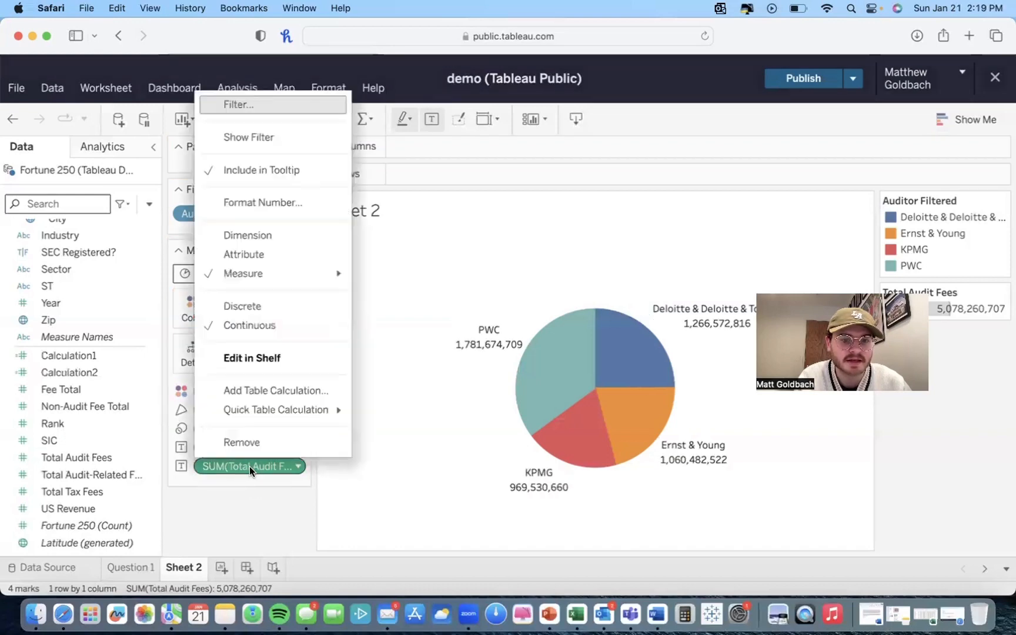
mouse_move(276, 410)
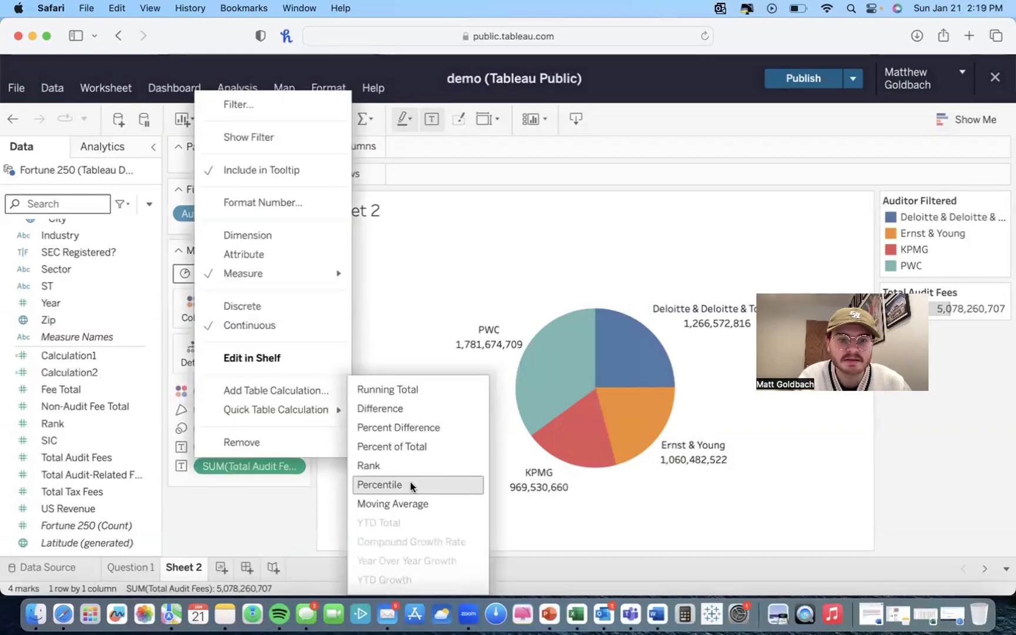
left_click(416, 445)
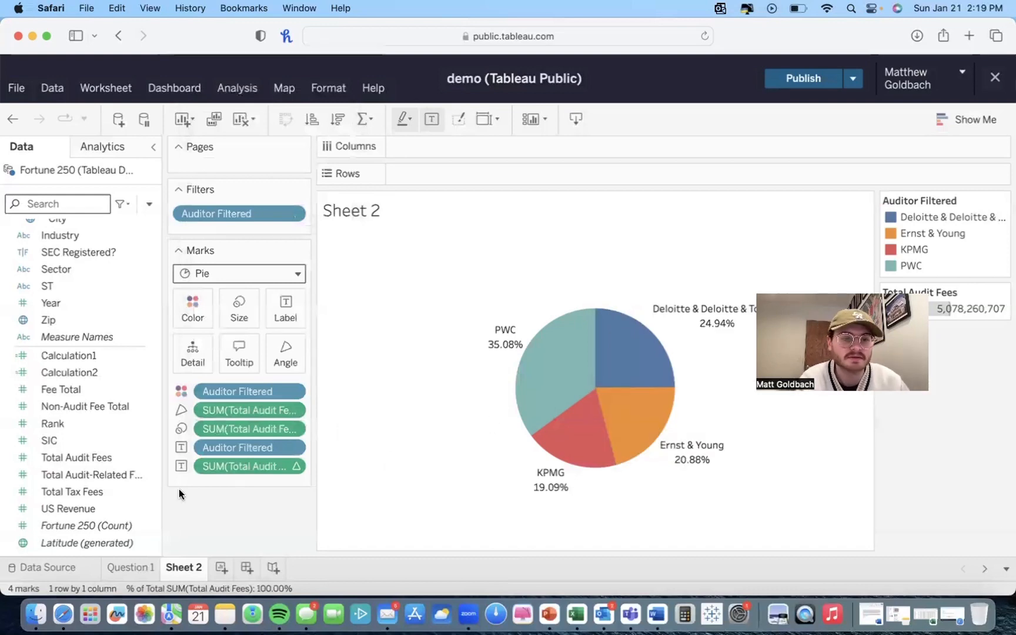
left_click_drag(73, 456, 187, 356)
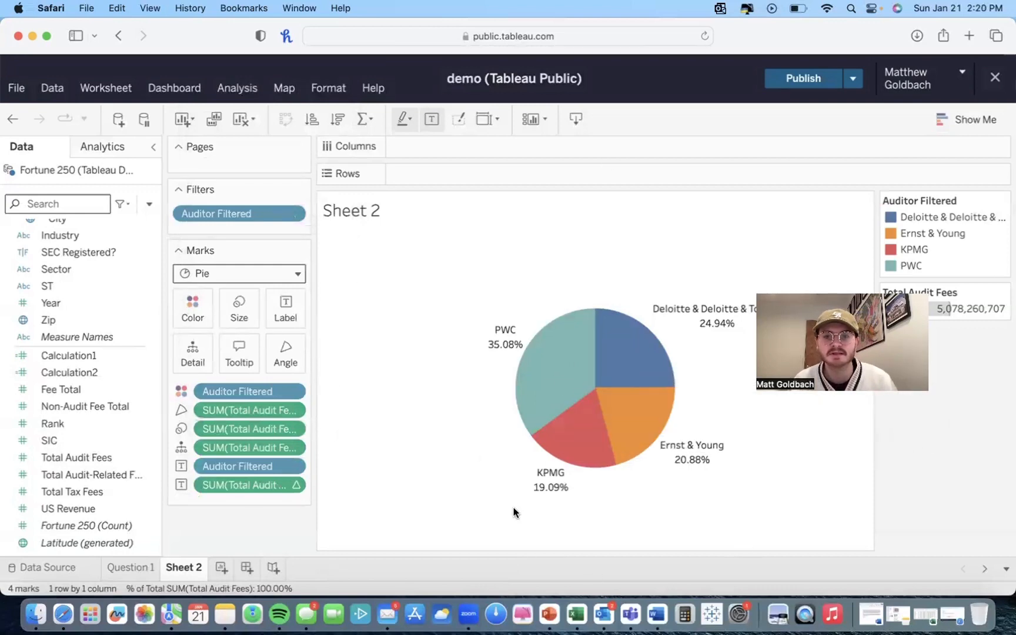
Step: Retitle the pie chart sheet "Percentage of audit fees by auditor"
double_click(371, 214)
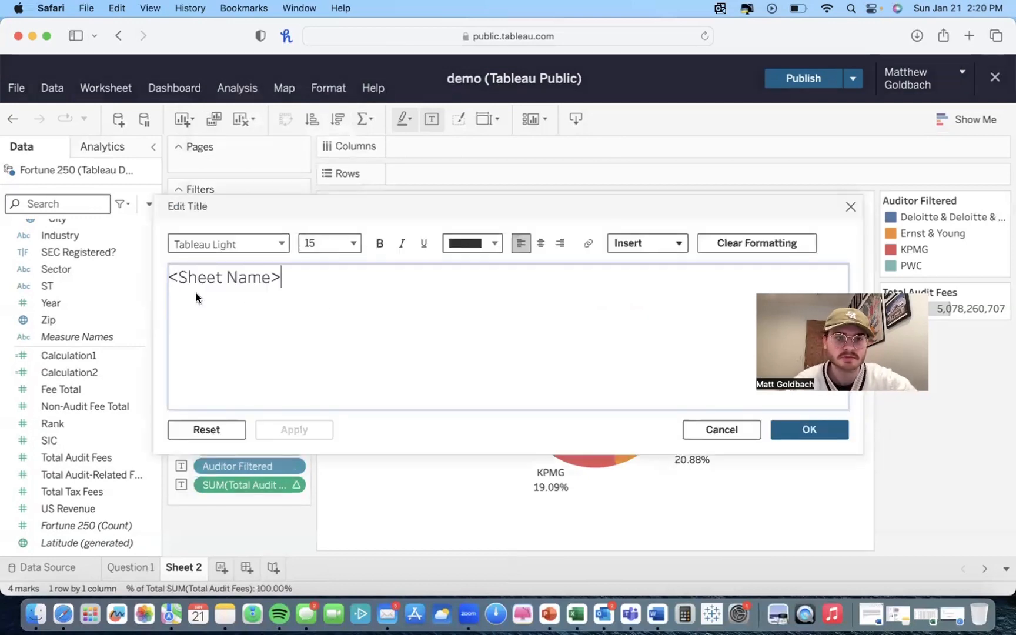
left_click_drag(330, 268, 117, 270)
type("Perc")
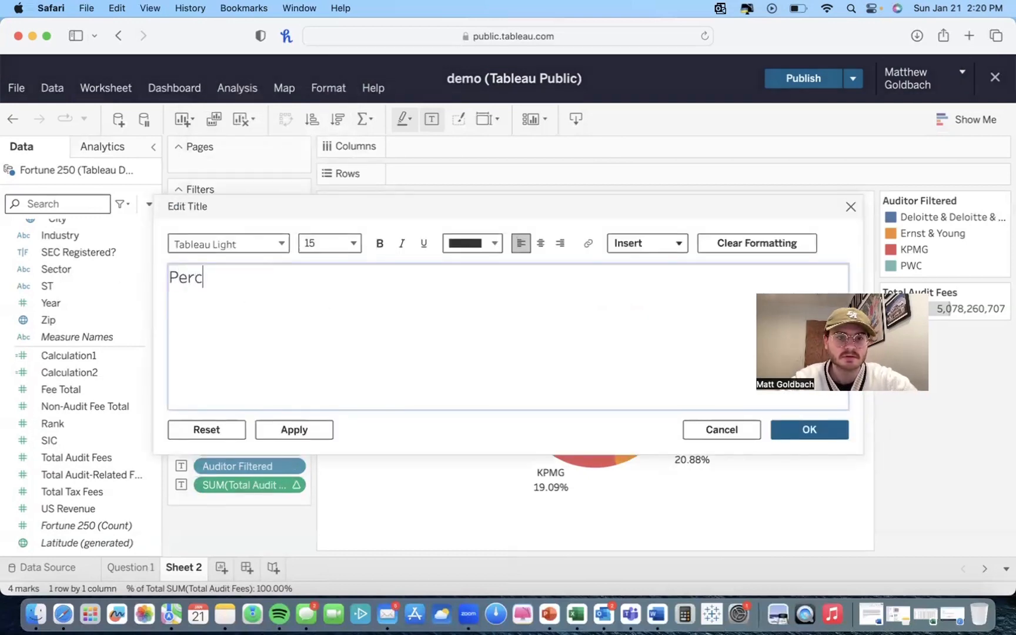
type("entage")
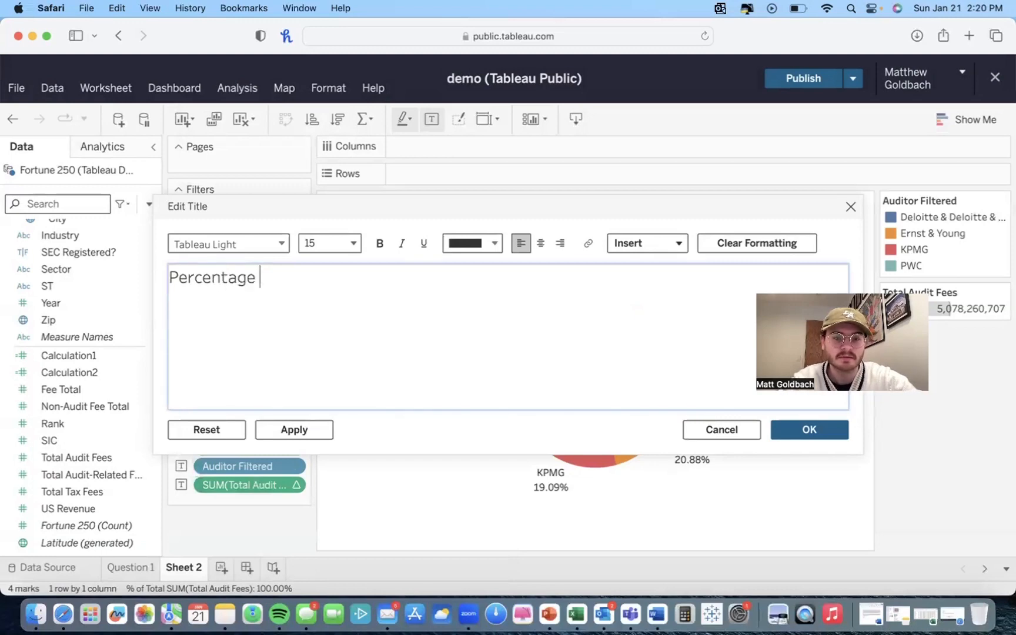
type(" of ")
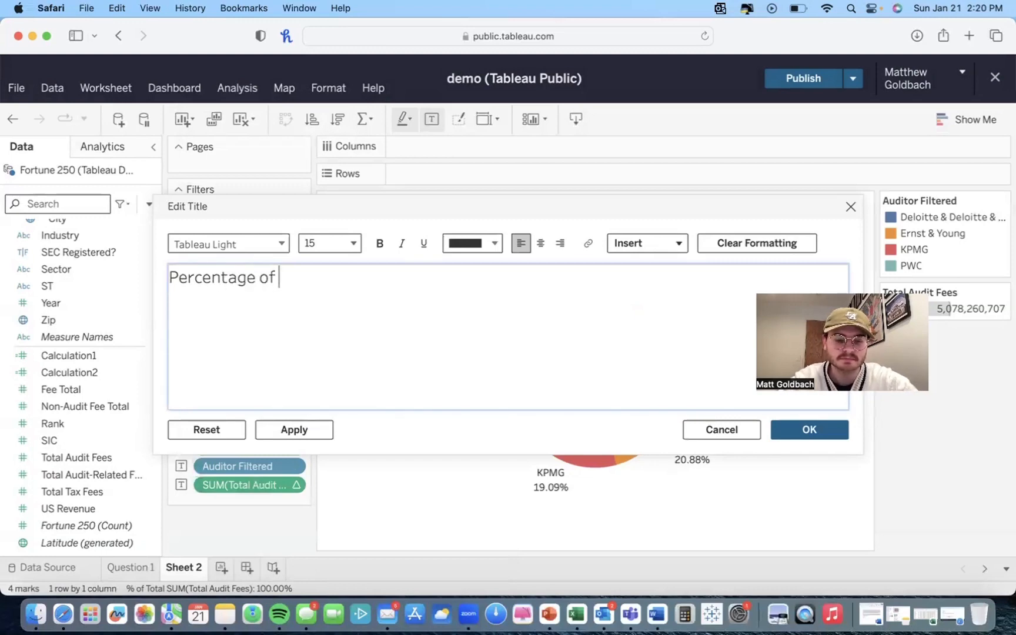
type("audit fee")
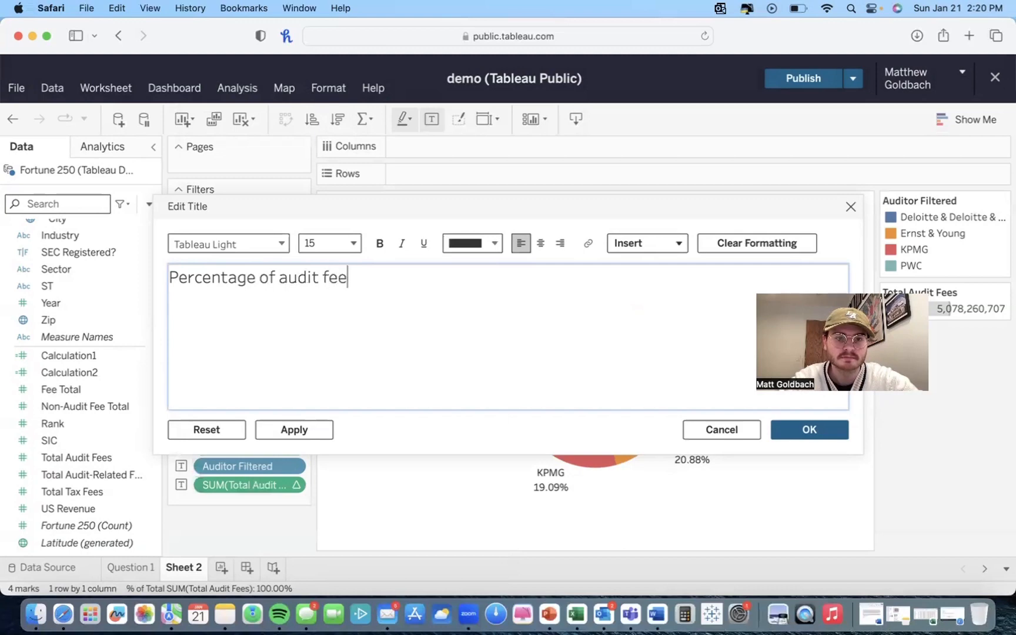
type("s by audi")
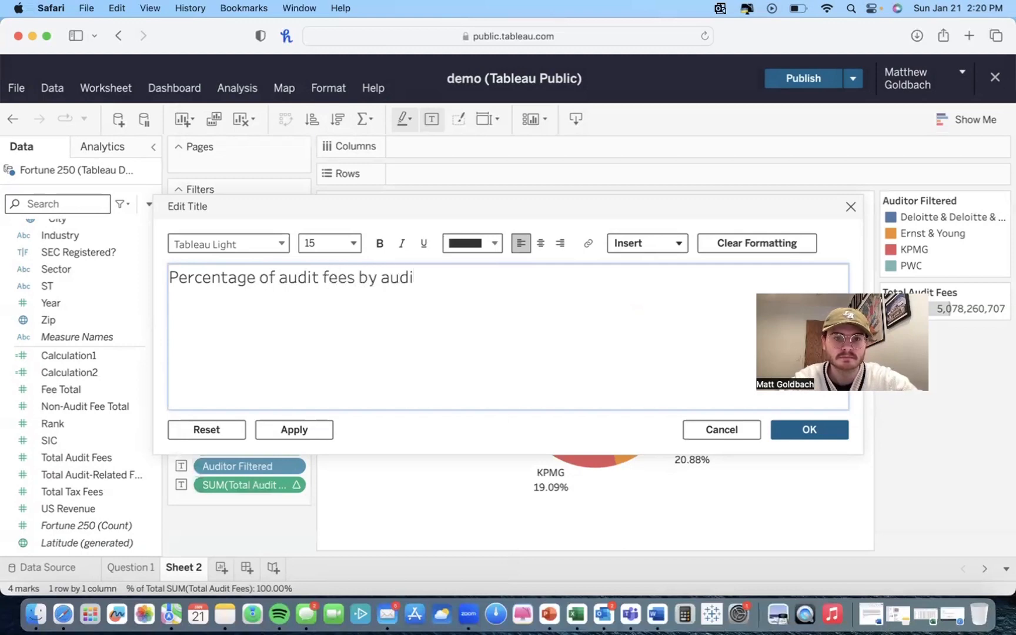
type("tor")
left_click(788, 436)
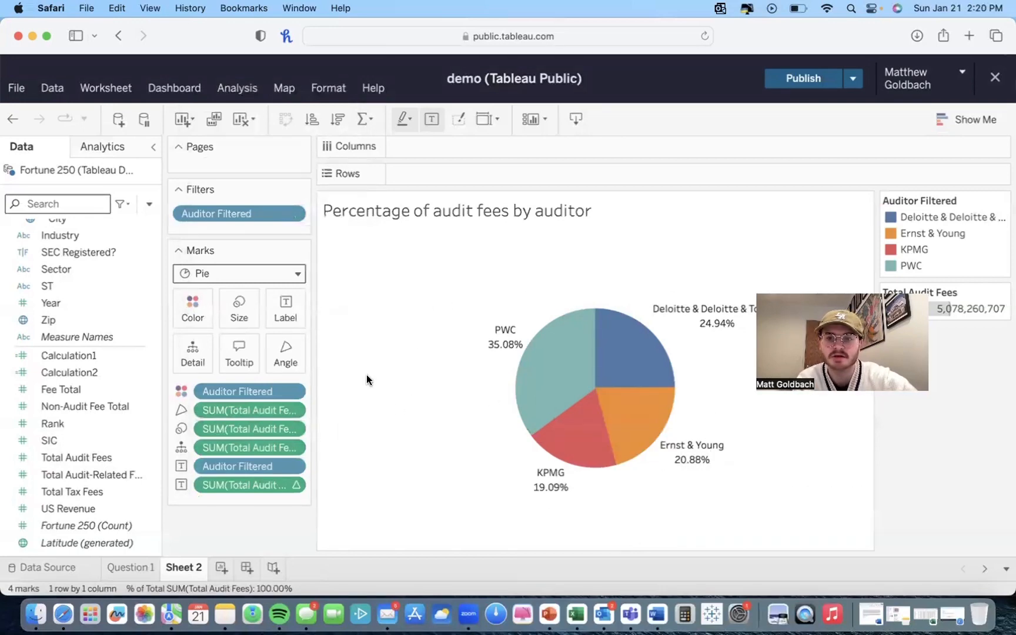
Step: Show the sheet caption and replace its text with "PWC has 35.08%"
left_click(101, 89)
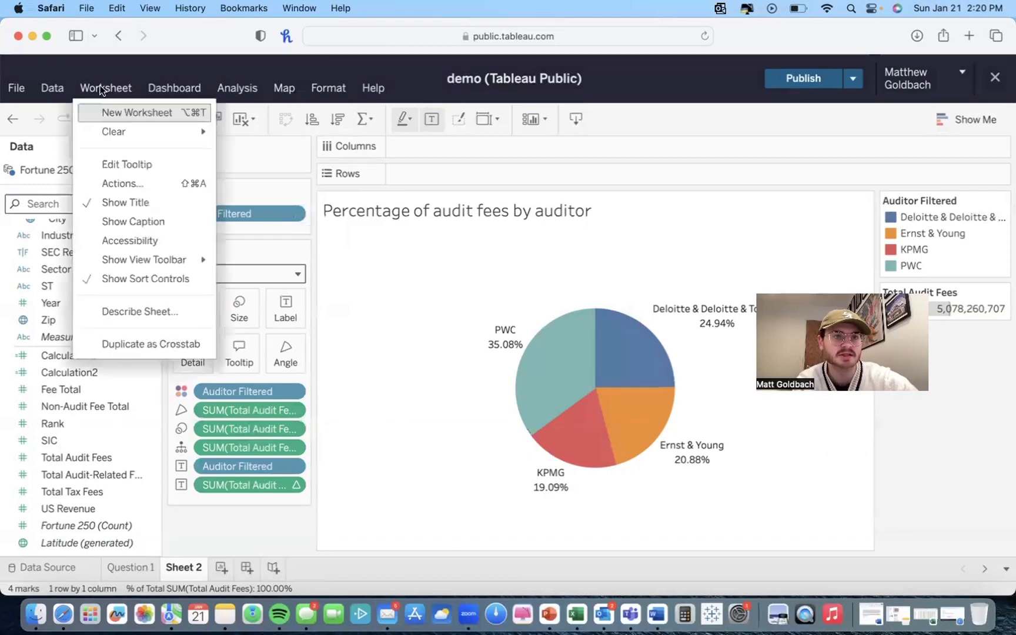
left_click(119, 222)
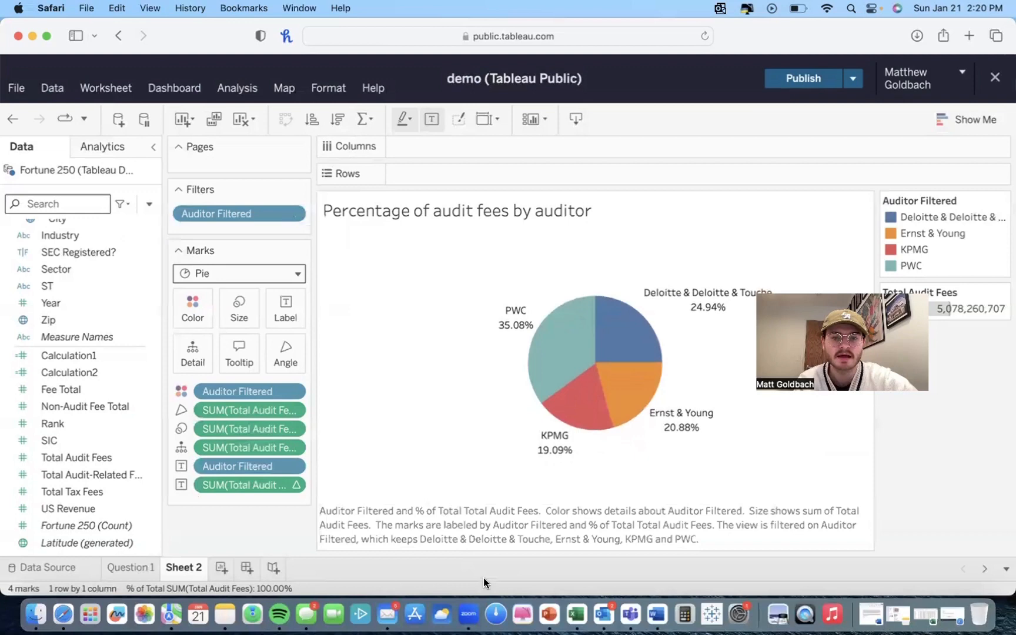
double_click(484, 513)
left_click_drag(350, 317, 110, 233)
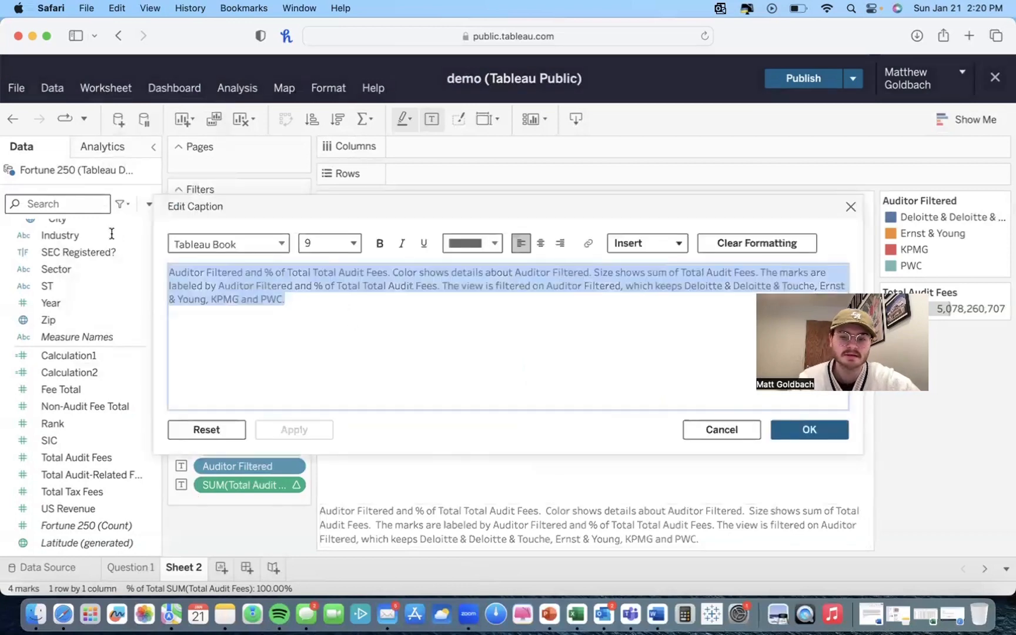
key("BackSpace")
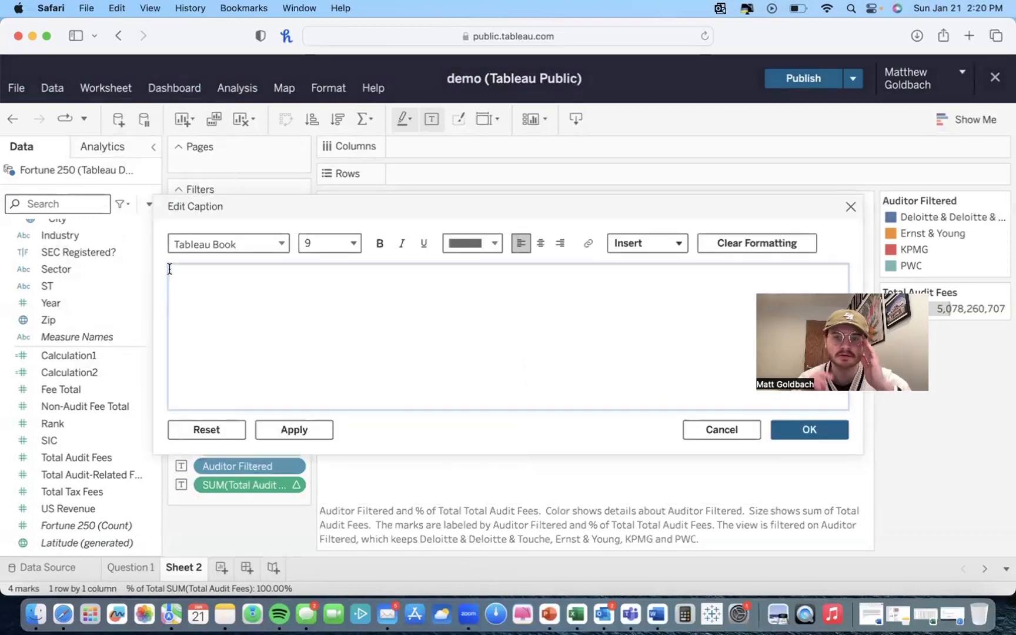
left_click_drag(448, 226, 474, 333)
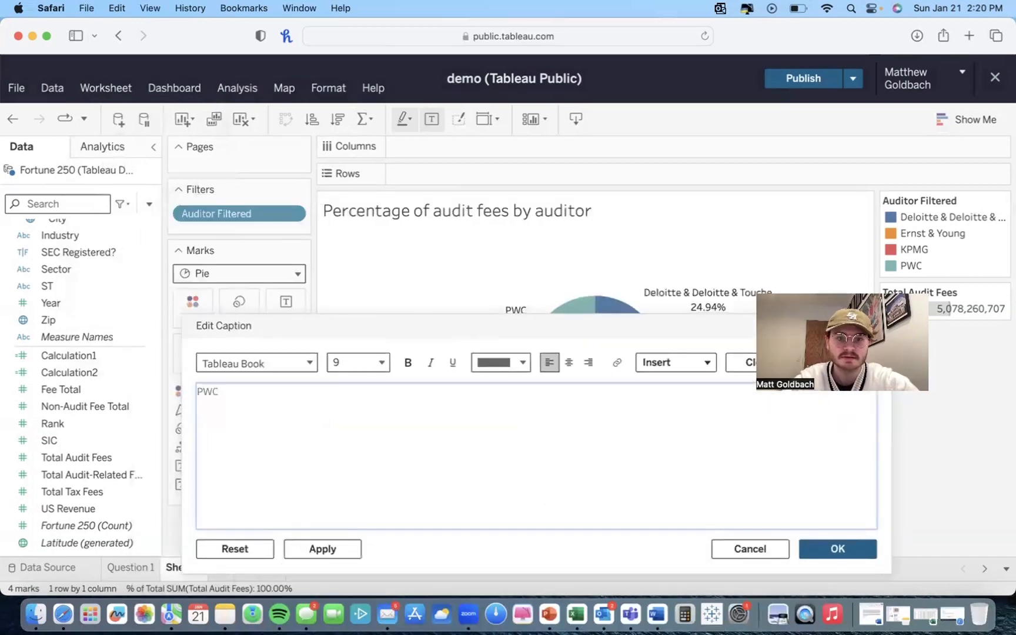
type("PWC has 3")
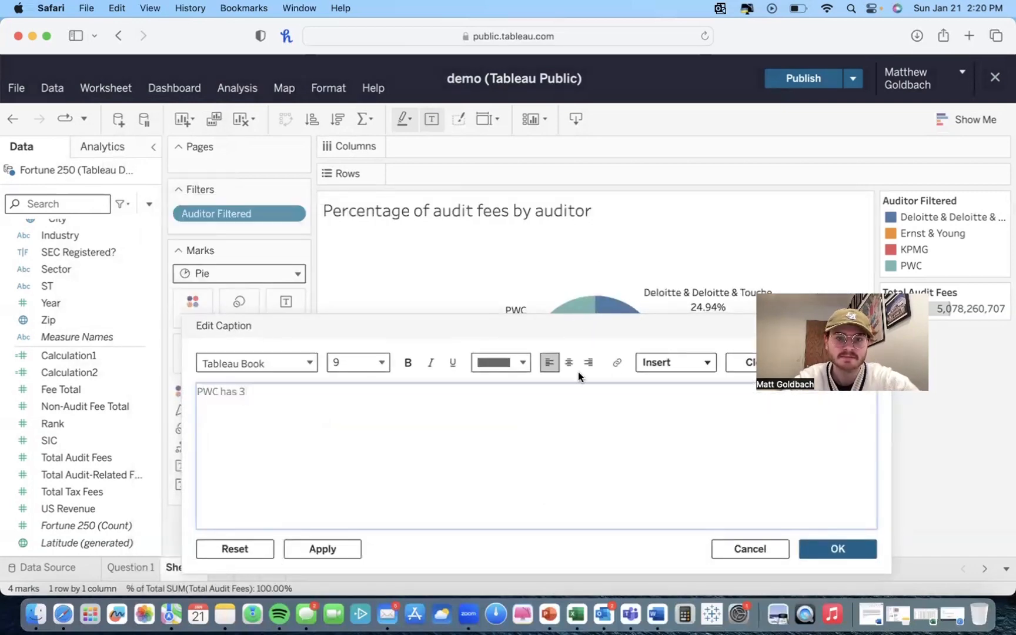
type("5.08")
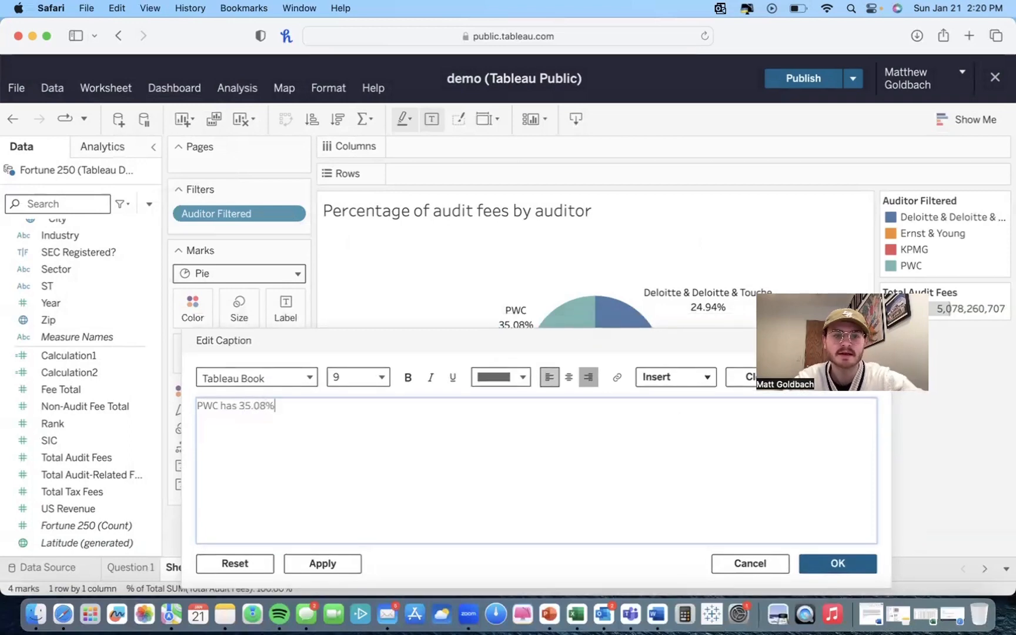
left_click_drag(604, 332, 445, 127)
left_click(694, 385)
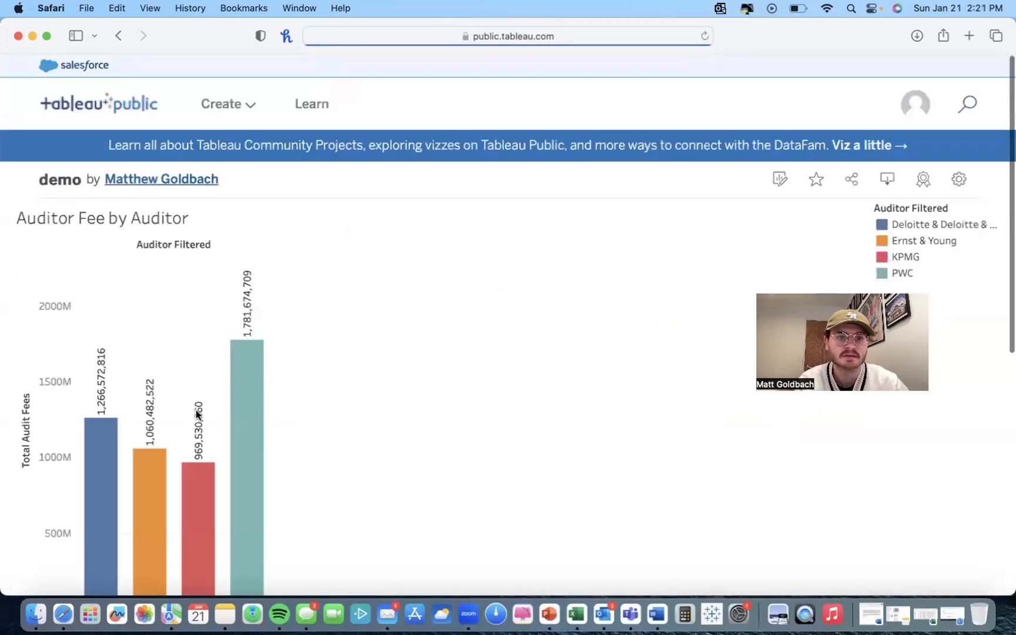
Step: Go from the published viz page to the profile and reopen the demo workbook for editing
scroll(269, 427, "down", 3)
scroll(269, 428, "up", 3)
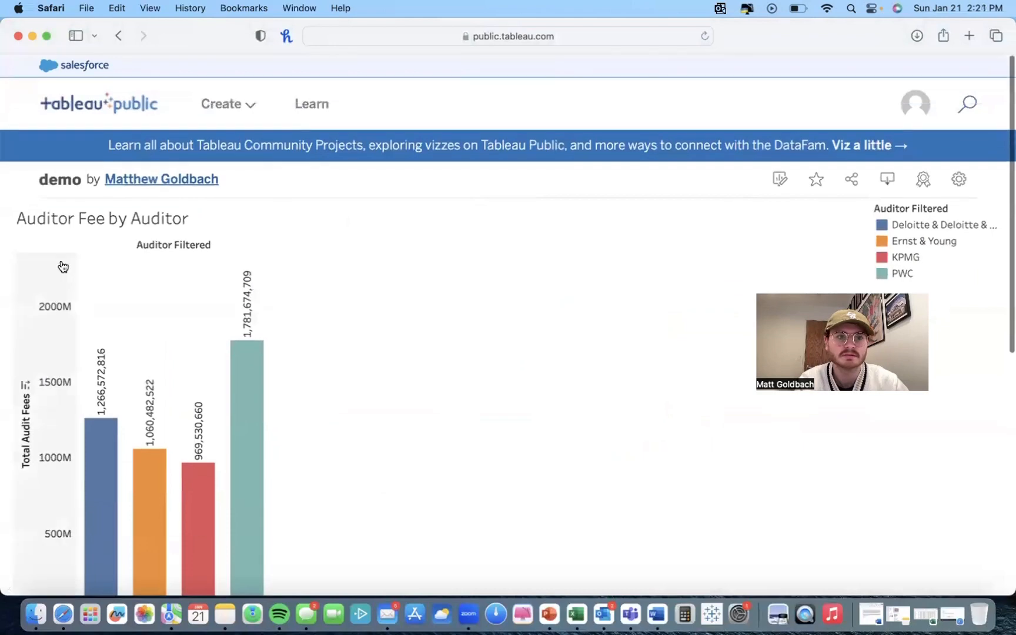
left_click(907, 113)
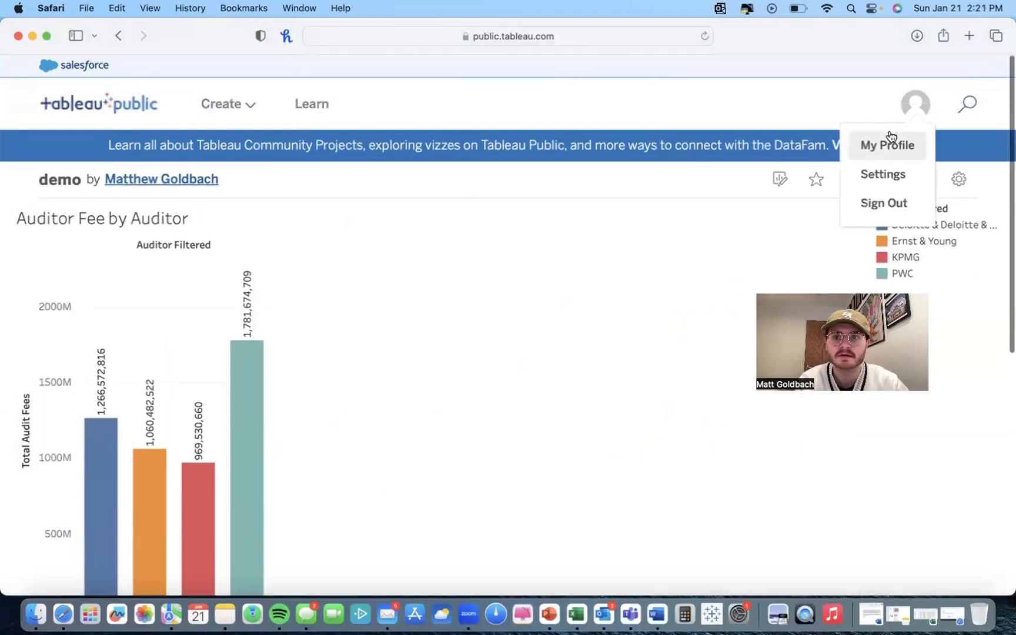
left_click(895, 144)
scroll(272, 311, "down", 4)
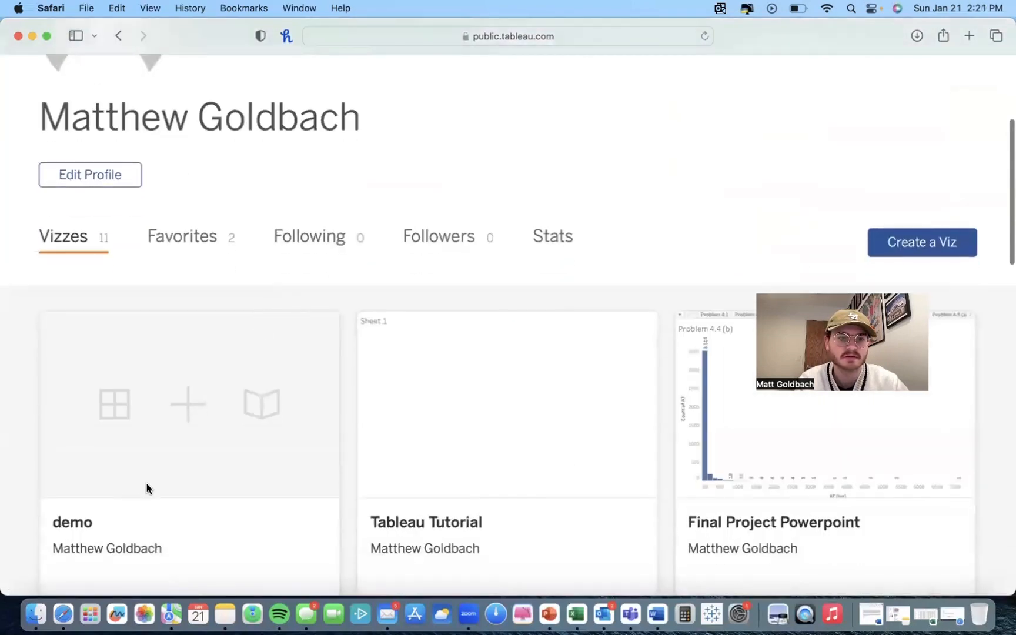
left_click(147, 488)
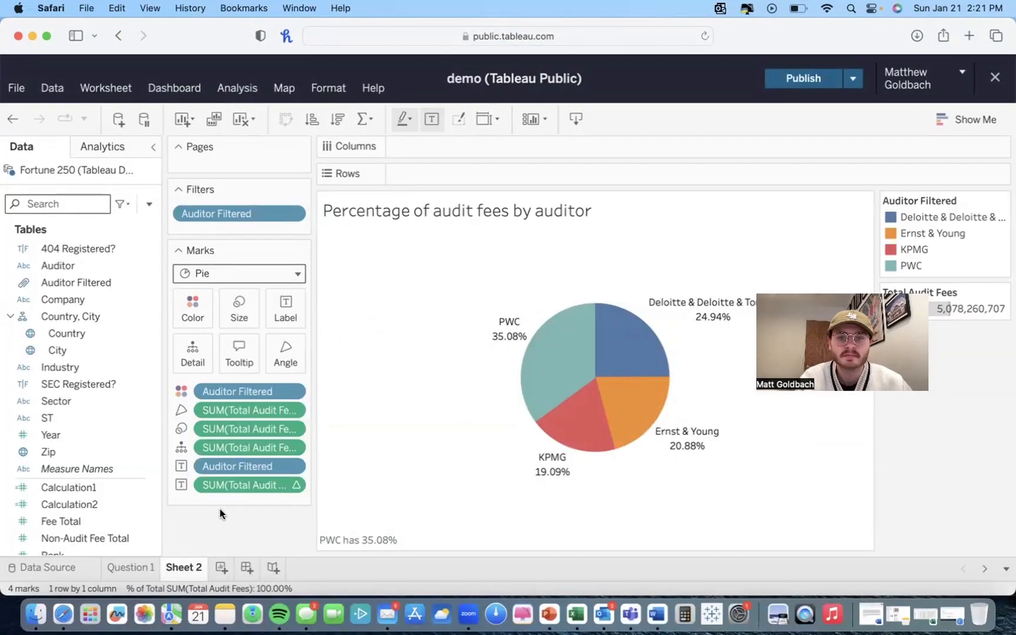
Step: Add a new worksheet to the workbook
left_click(221, 567)
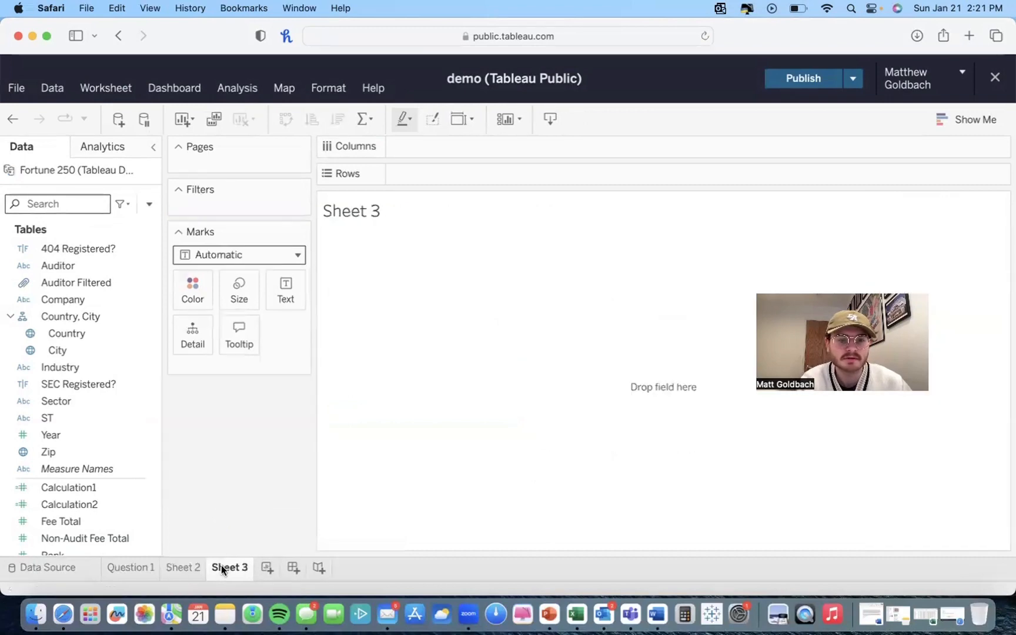
scroll(46, 371, "down", 5)
scroll(46, 371, "up", 5)
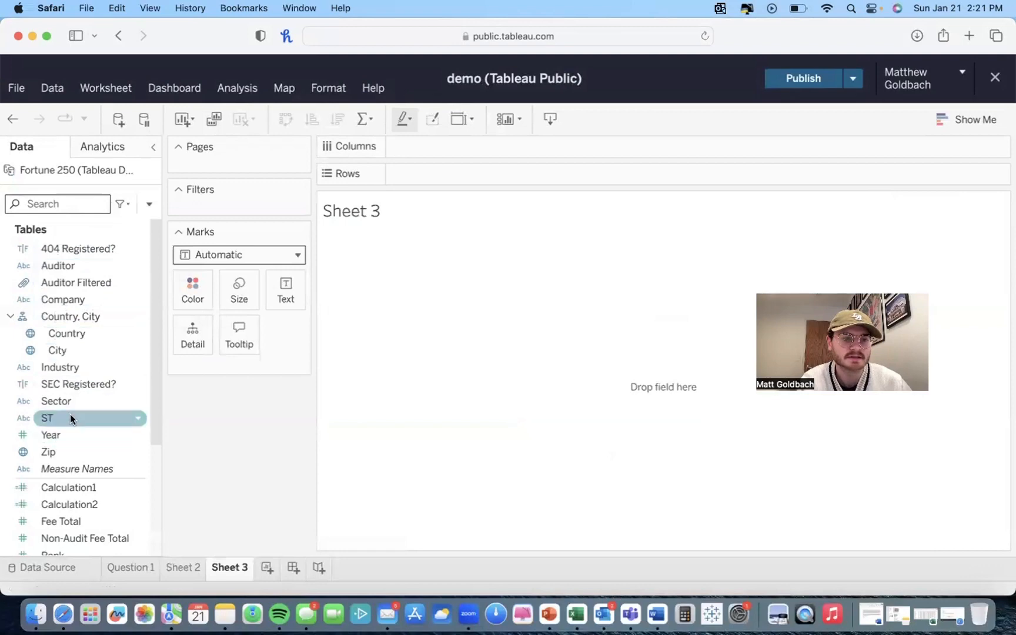
scroll(70, 417, "down", 5)
scroll(70, 416, "up", 5)
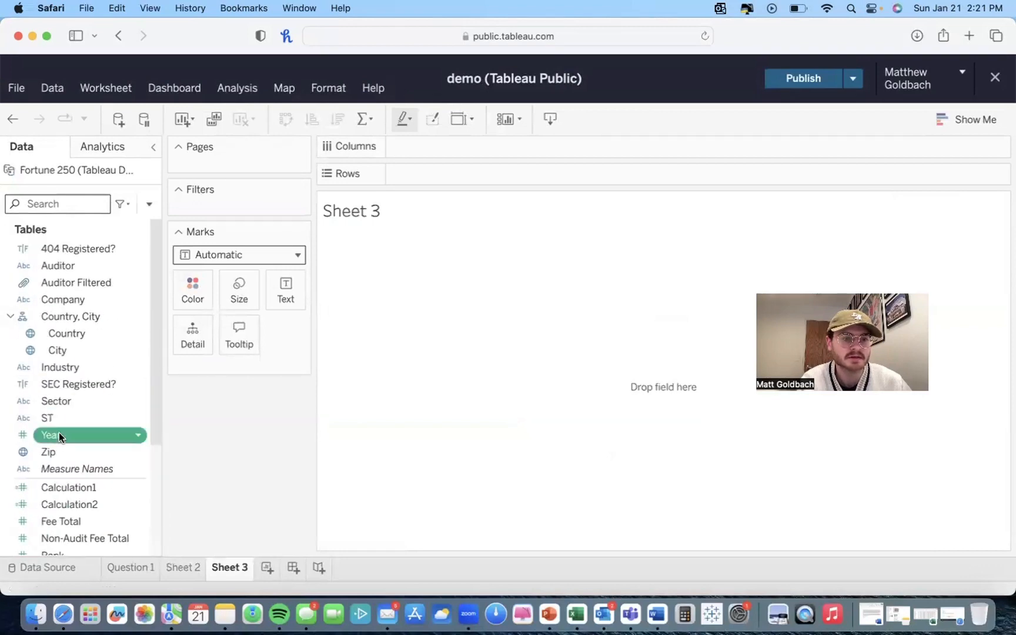
Step: Convert the Year field to a dimension and place it on Columns
left_click_drag(59, 432, 78, 288)
scroll(78, 288, "up", 3)
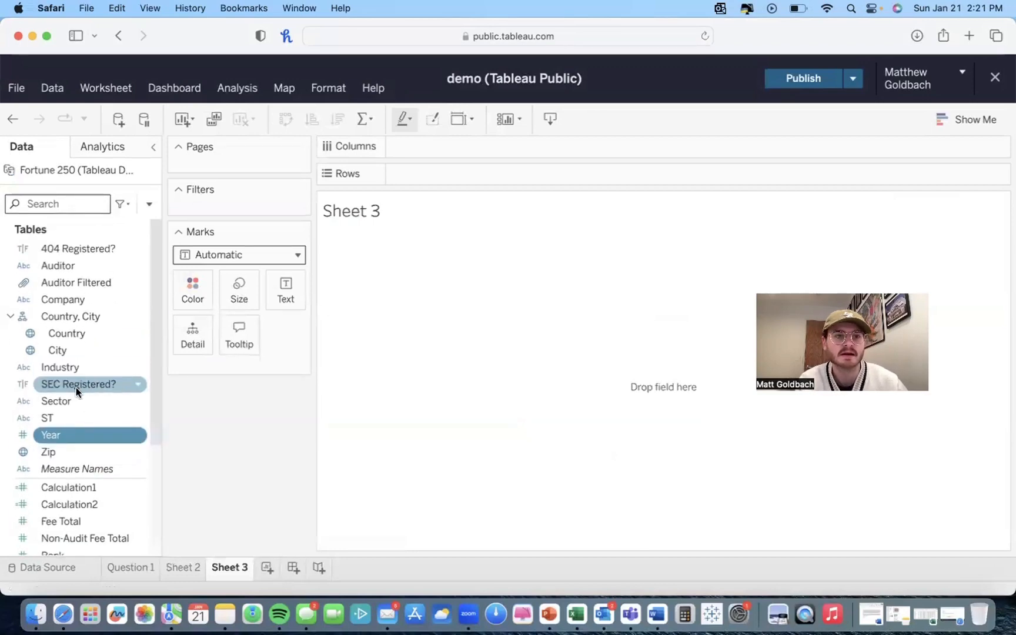
left_click_drag(58, 438, 98, 488)
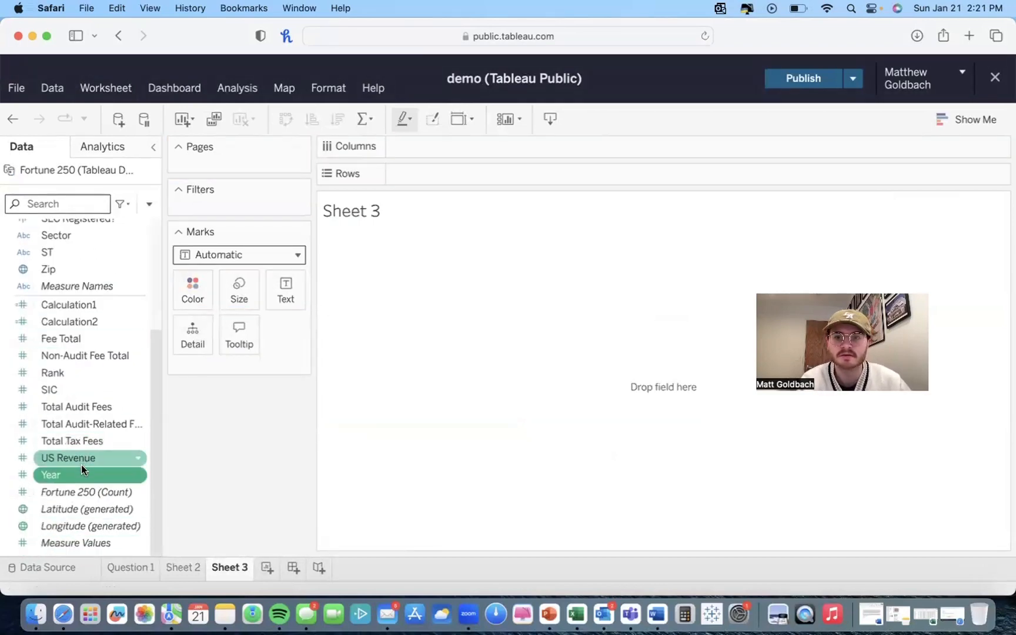
scroll(82, 472, "up", 1)
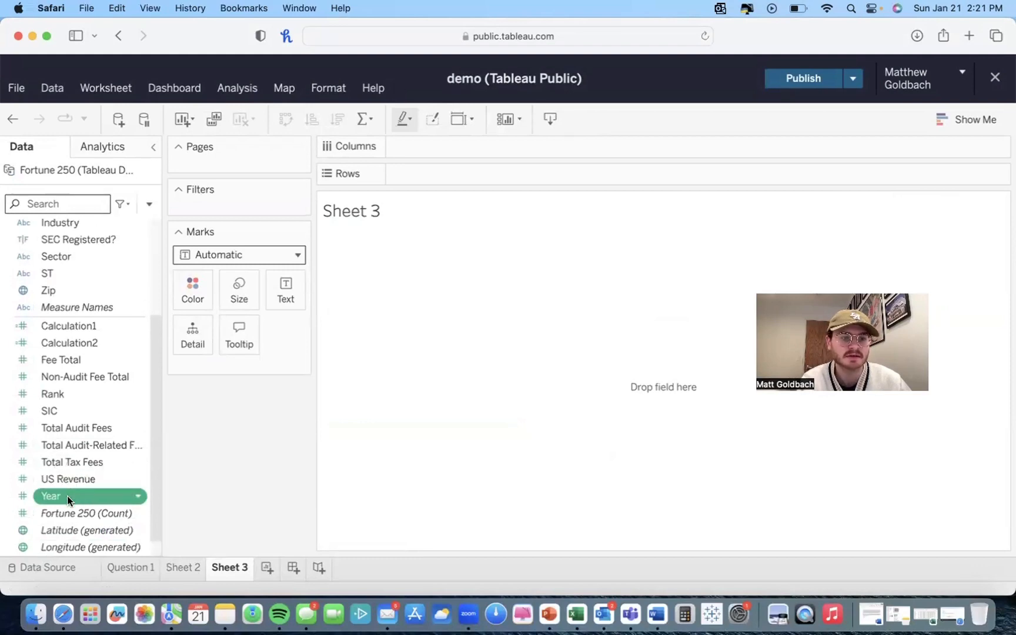
left_click_drag(67, 494, 71, 253)
scroll(71, 294, "up", 6)
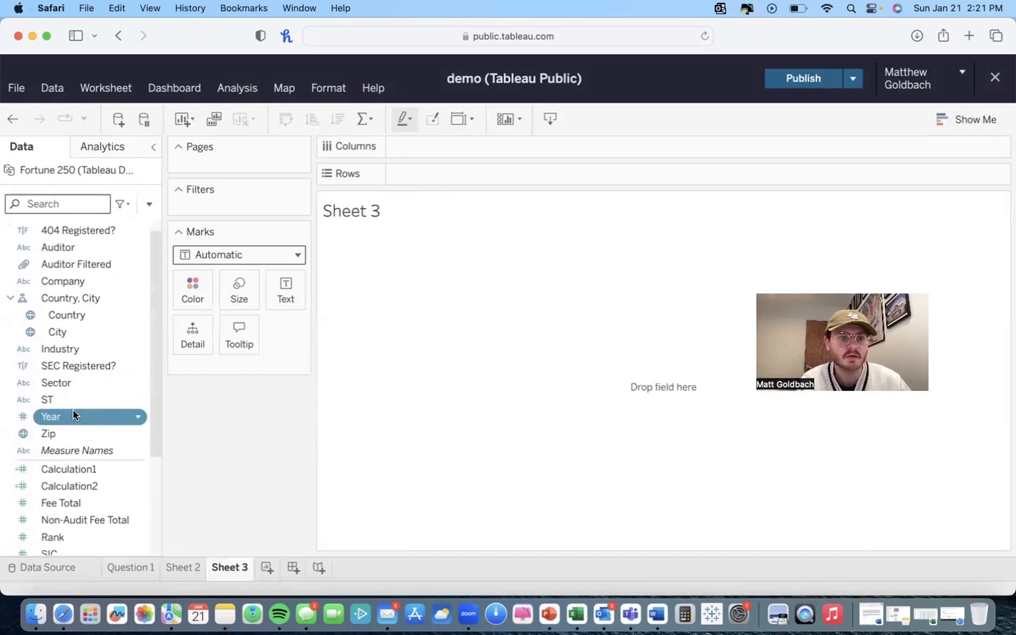
left_click_drag(72, 410, 66, 514)
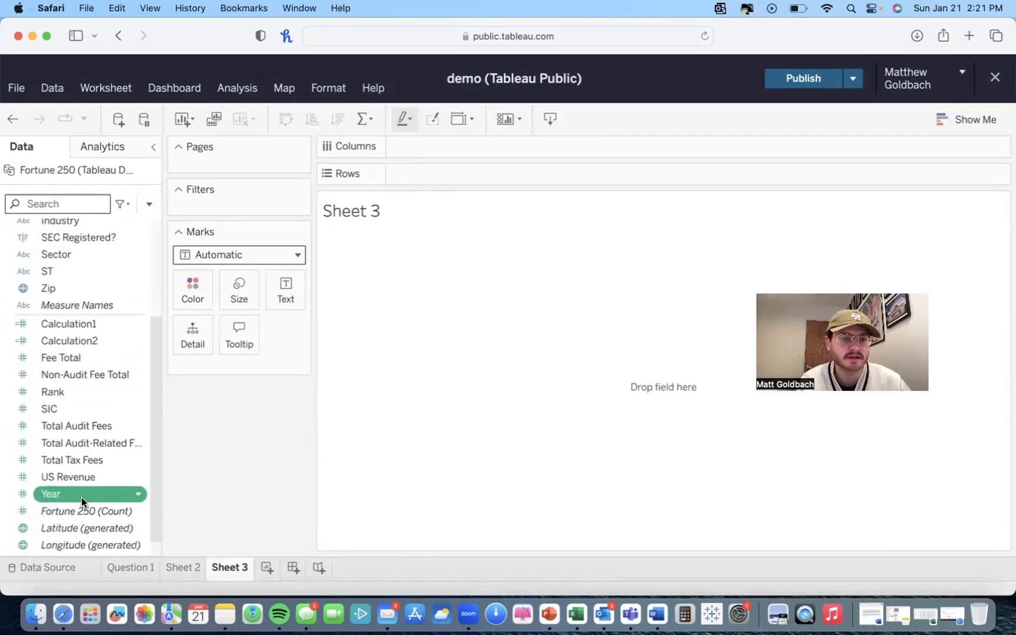
right_click(82, 497)
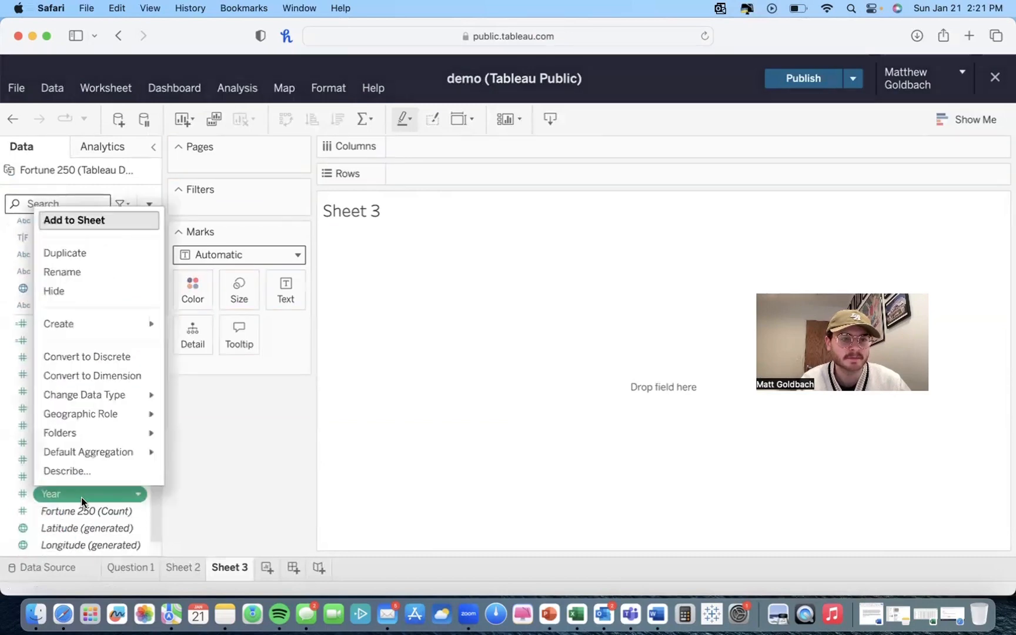
left_click(118, 376)
scroll(101, 386, "up", 5)
left_click_drag(53, 432, 451, 146)
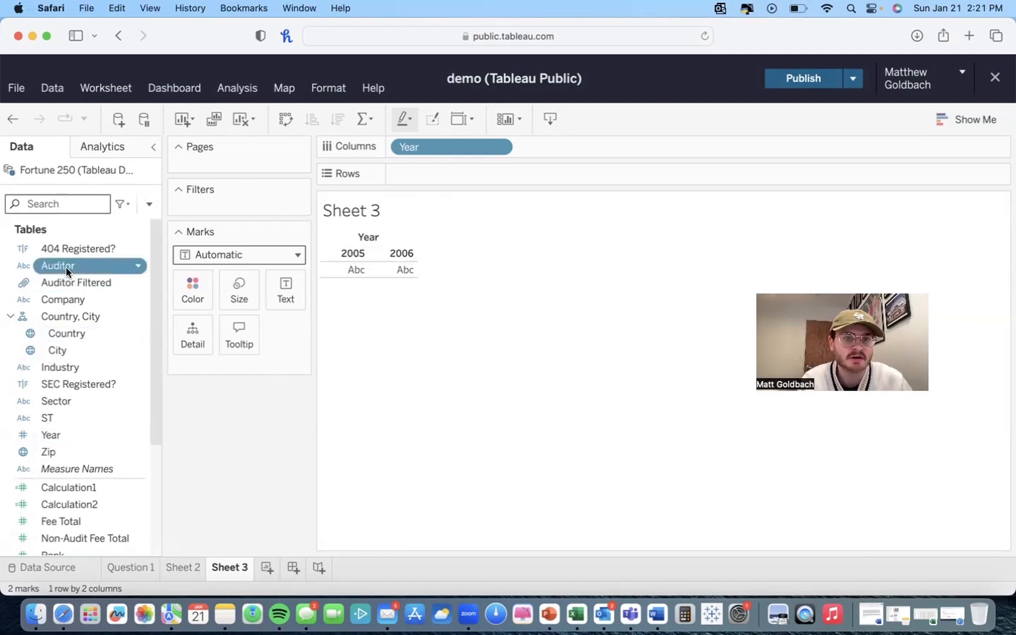
Step: Build a bar chart of US Revenue by Year and Auditor, with bars coloured by Auditor
left_click_drag(66, 267, 572, 147)
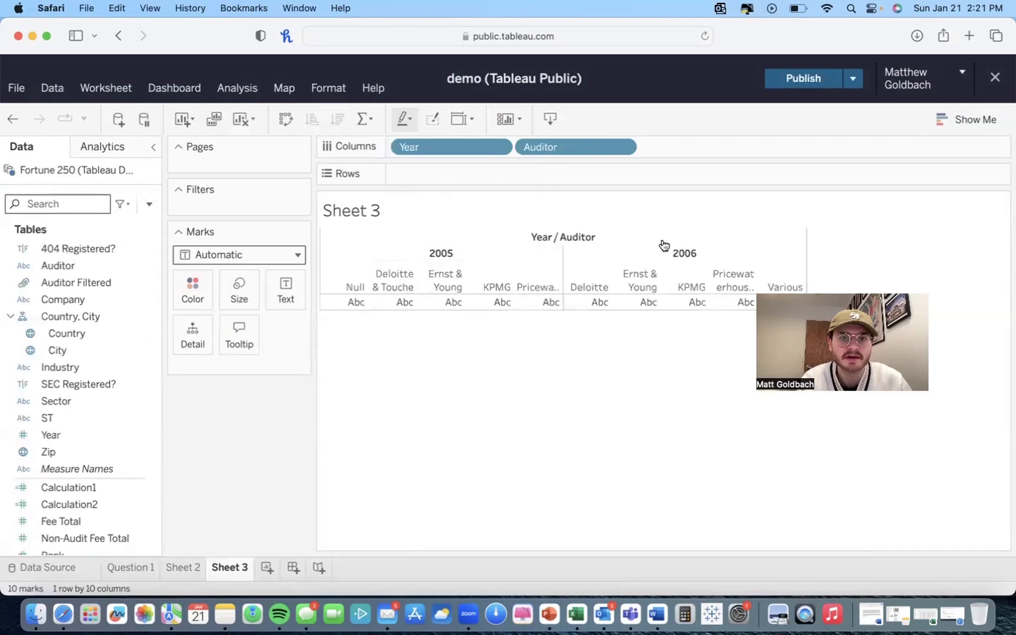
scroll(111, 394, "down", 5)
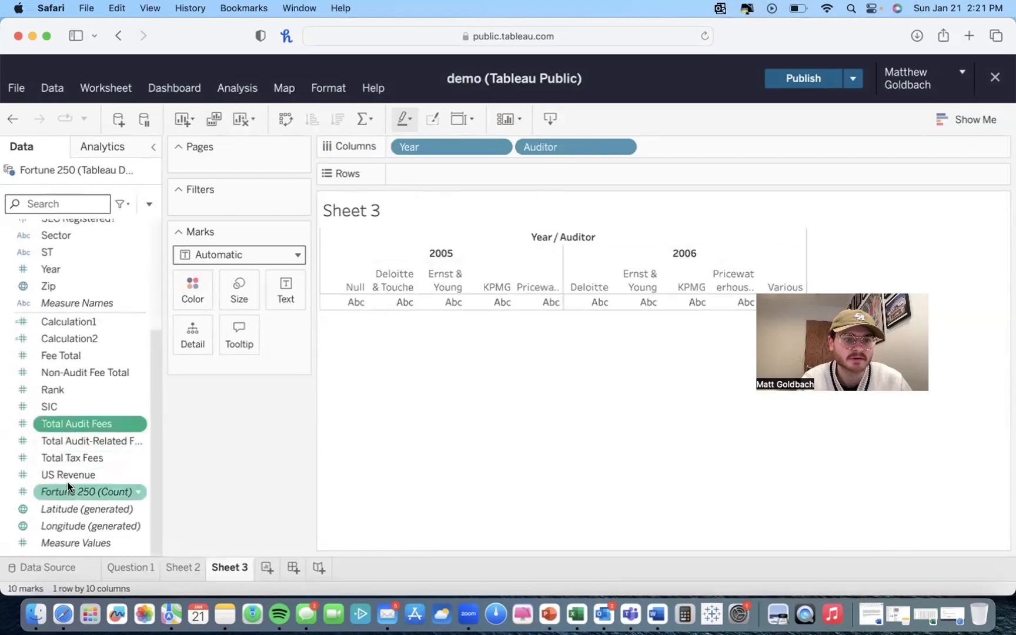
left_click_drag(66, 481, 430, 172)
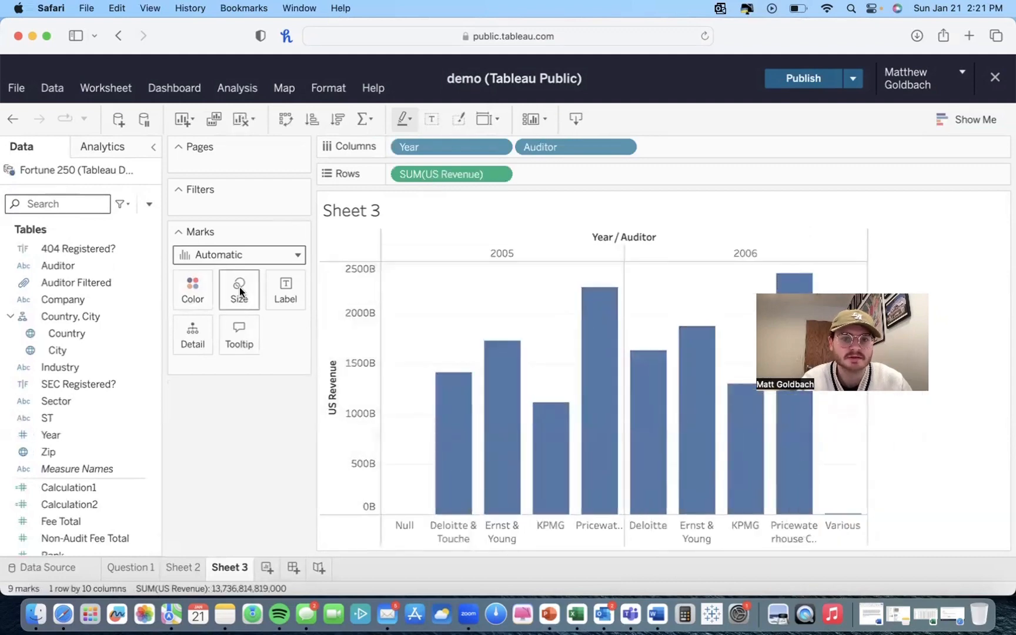
left_click_drag(59, 266, 192, 287)
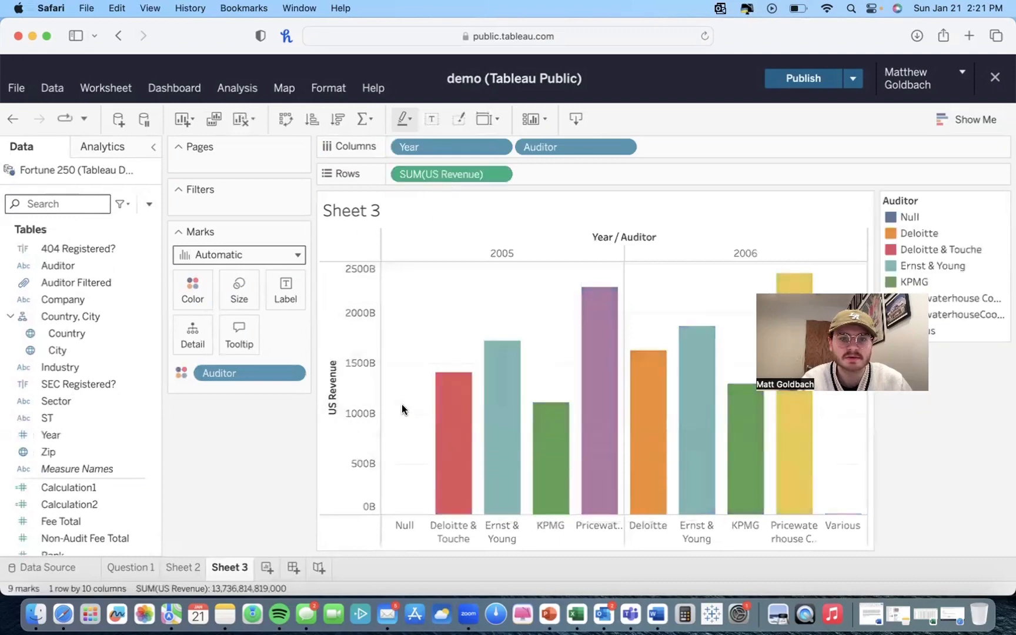
Step: Filter the Auditor field to exclude Null and Various
left_click_drag(53, 267, 237, 177)
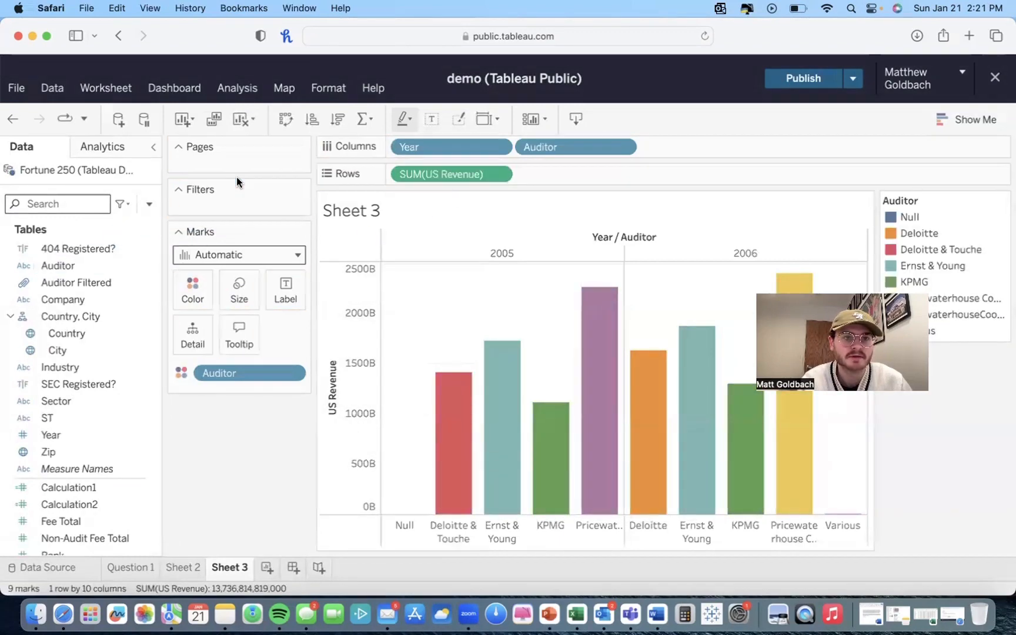
left_click_drag(82, 270, 235, 203)
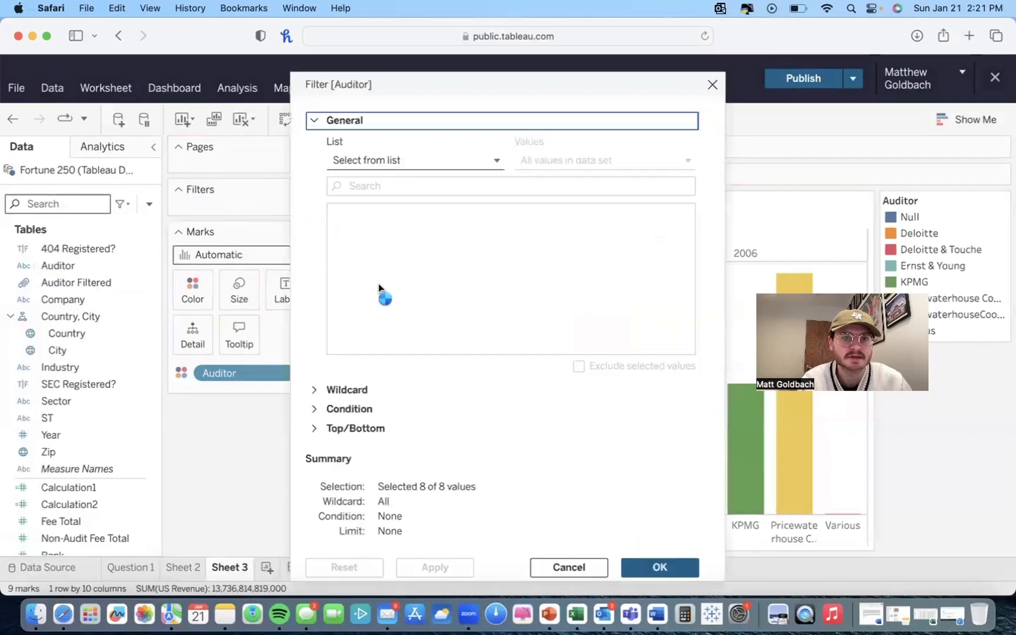
left_click(337, 341)
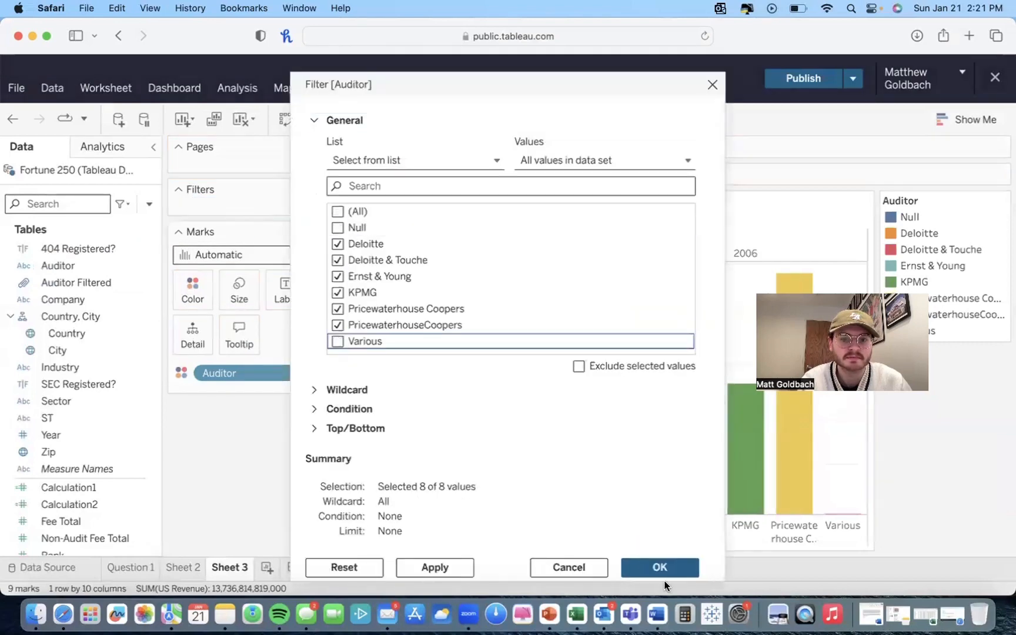
left_click(646, 566)
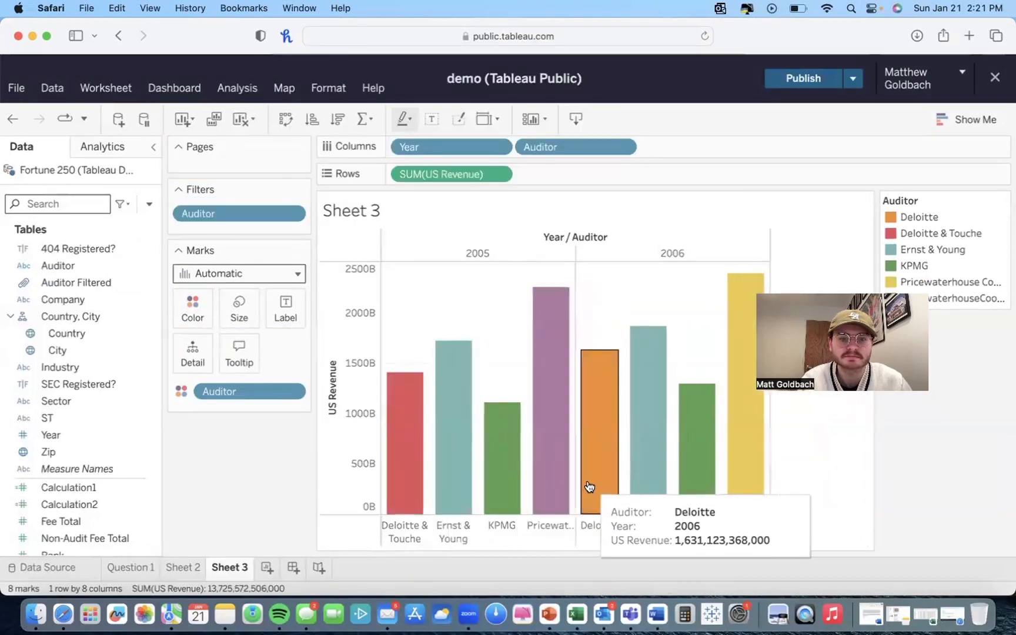
mouse_move(615, 482)
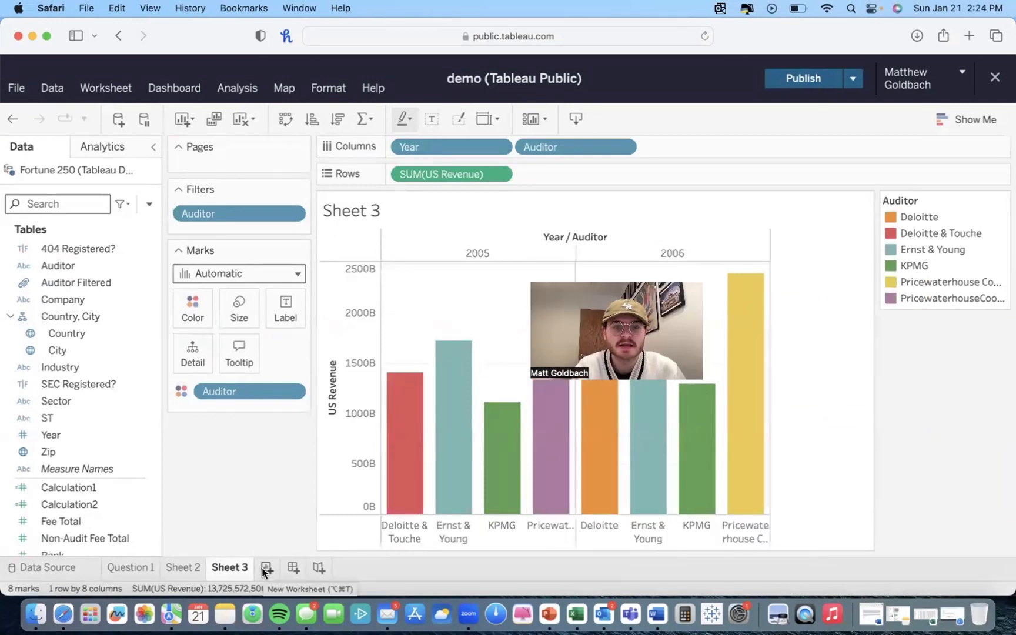
Step: Add a new worksheet and convert the Year field to continuous
left_click(265, 568)
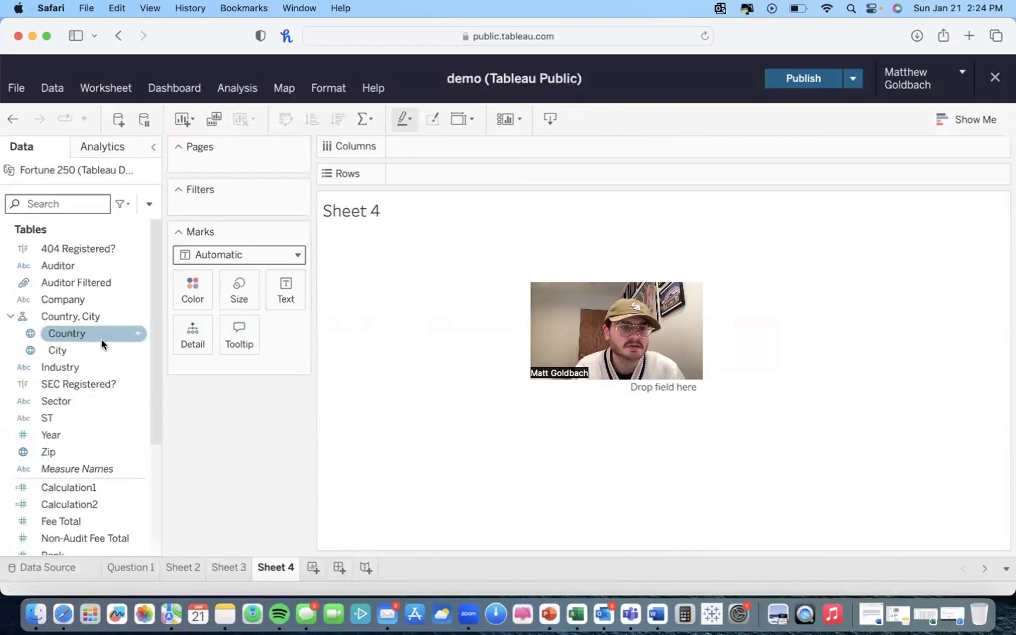
scroll(69, 317, "down", 5)
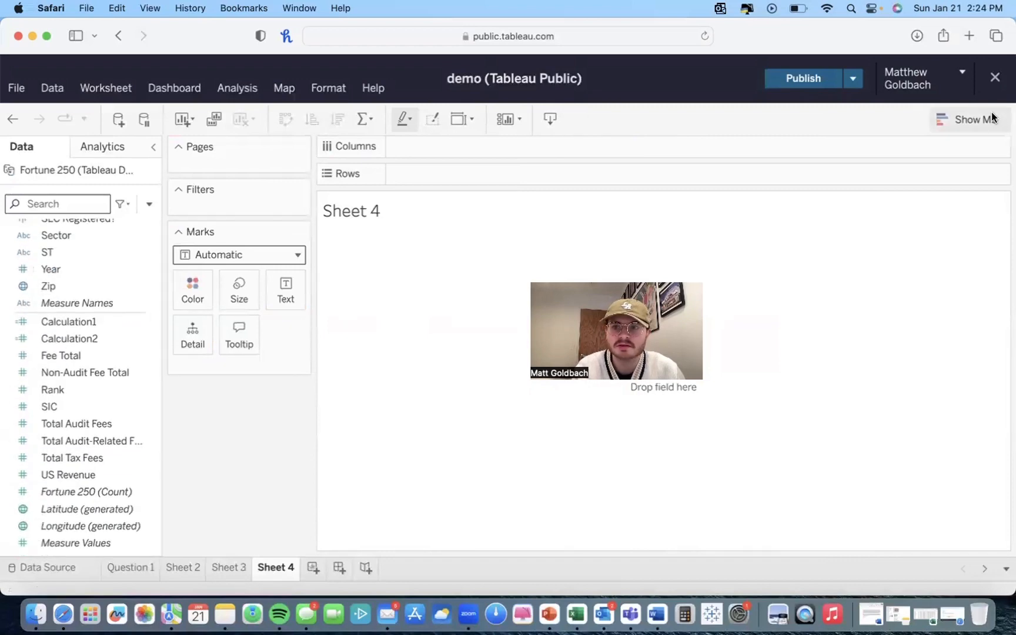
left_click(968, 119)
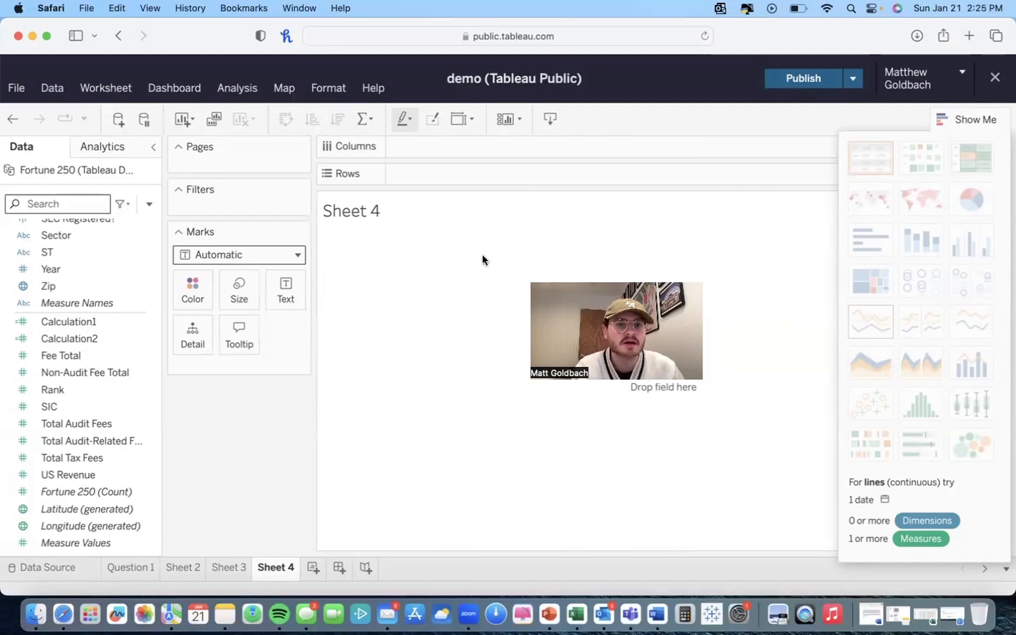
scroll(52, 337, "up", 3)
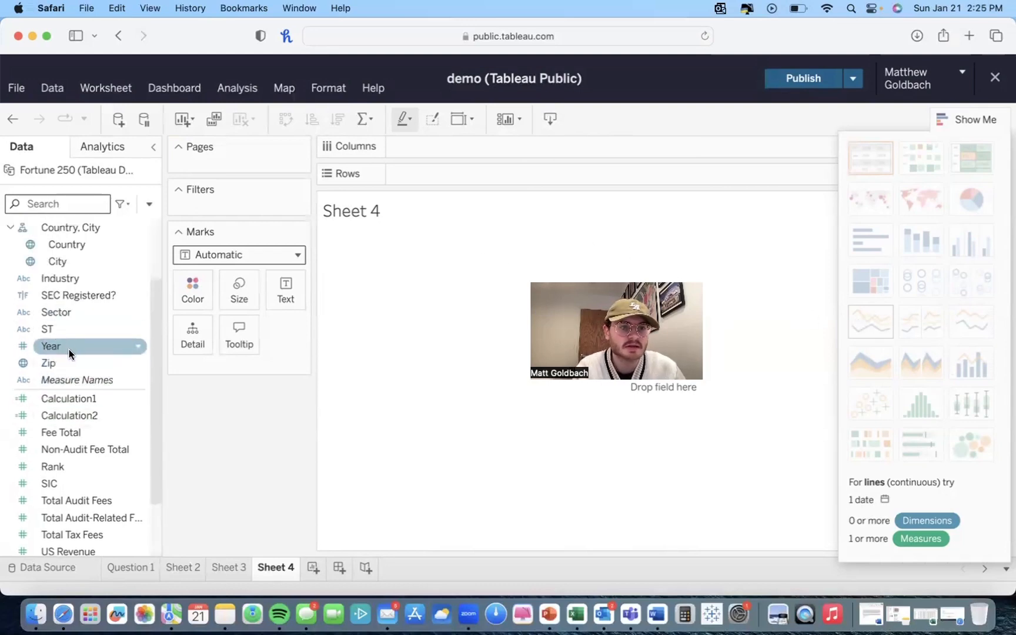
left_click(138, 347)
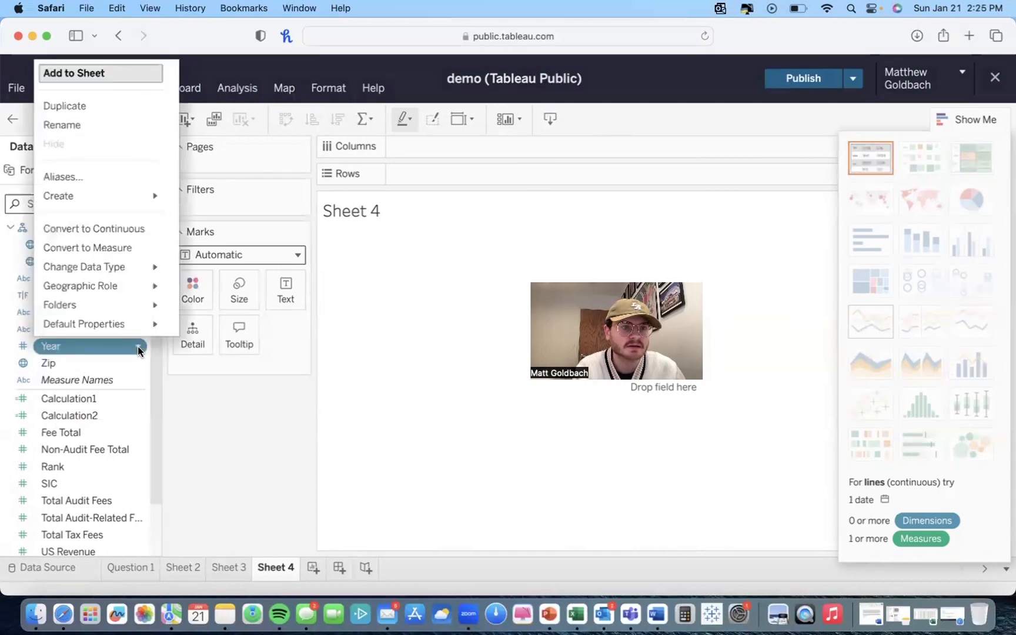
mouse_move(128, 328)
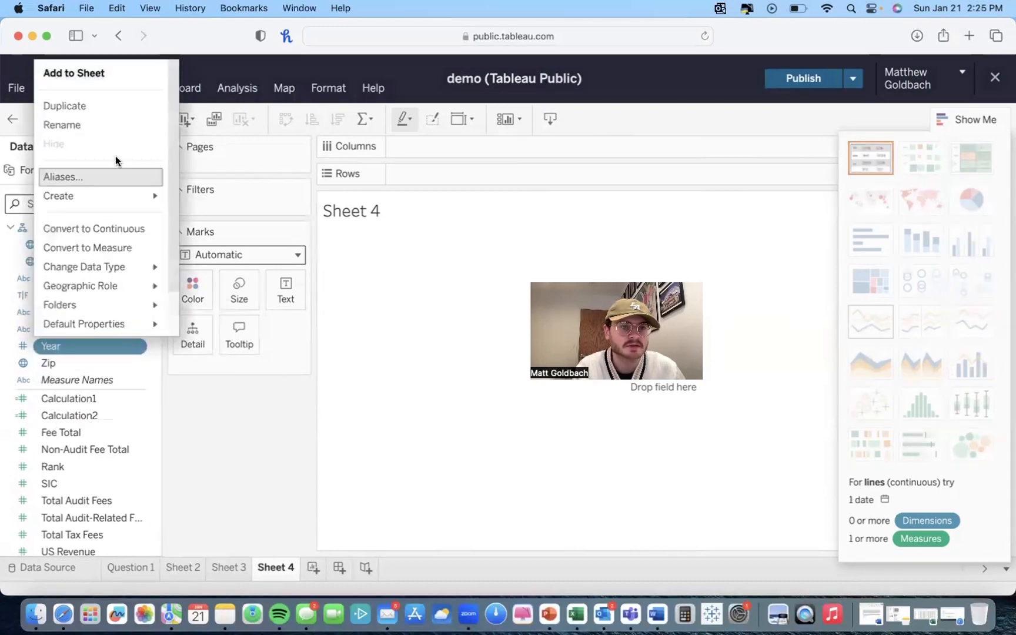
left_click(101, 235)
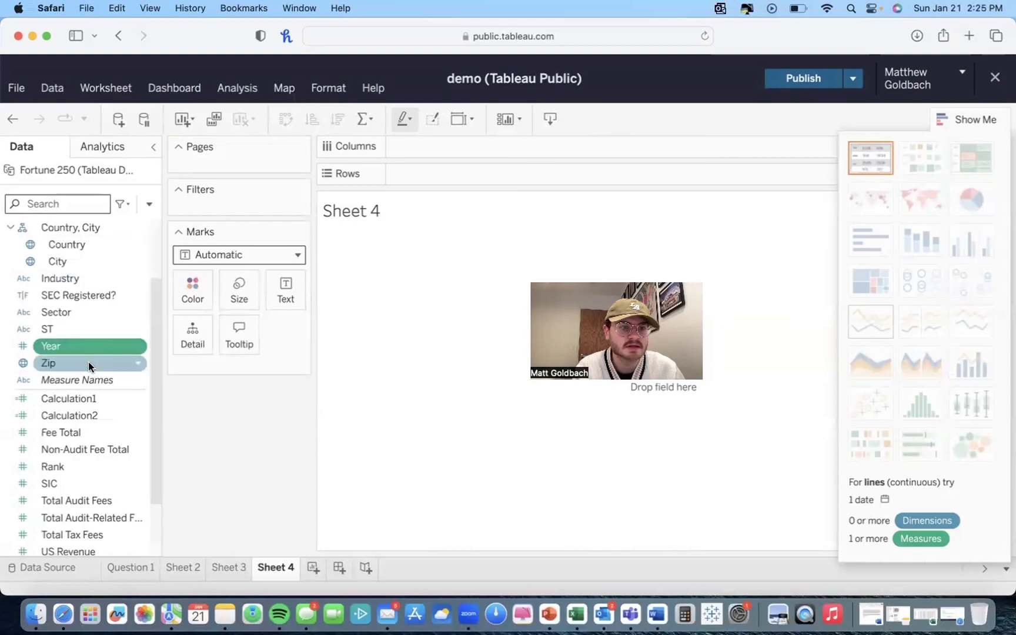
Step: Build a continuous line chart of Total Audit Fees by Year using Show Me
left_click_drag(88, 347, 435, 174)
scroll(24, 429, "down", 5)
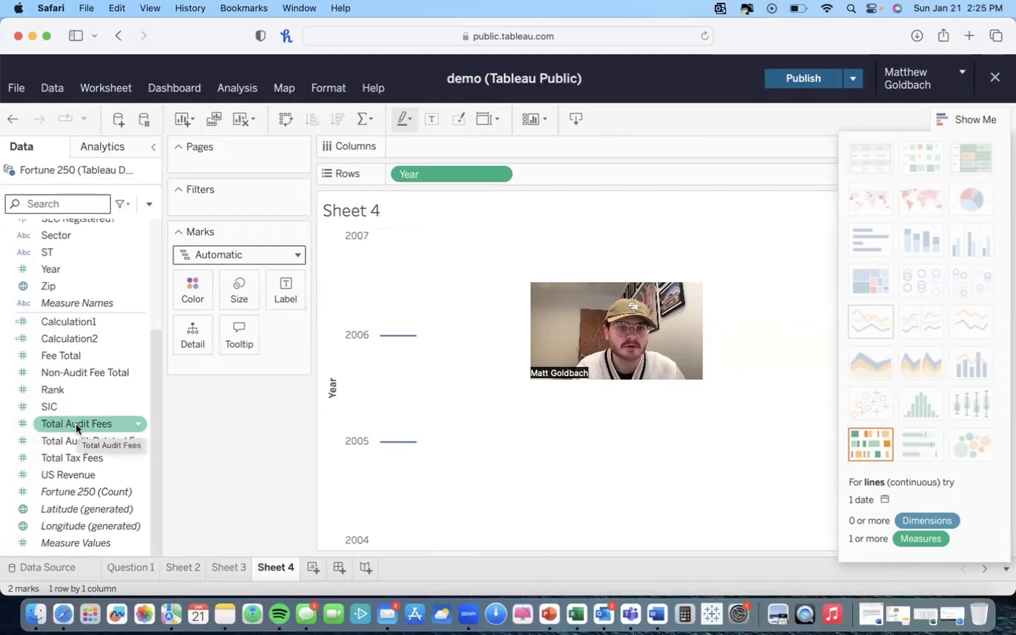
left_click_drag(77, 424, 591, 176)
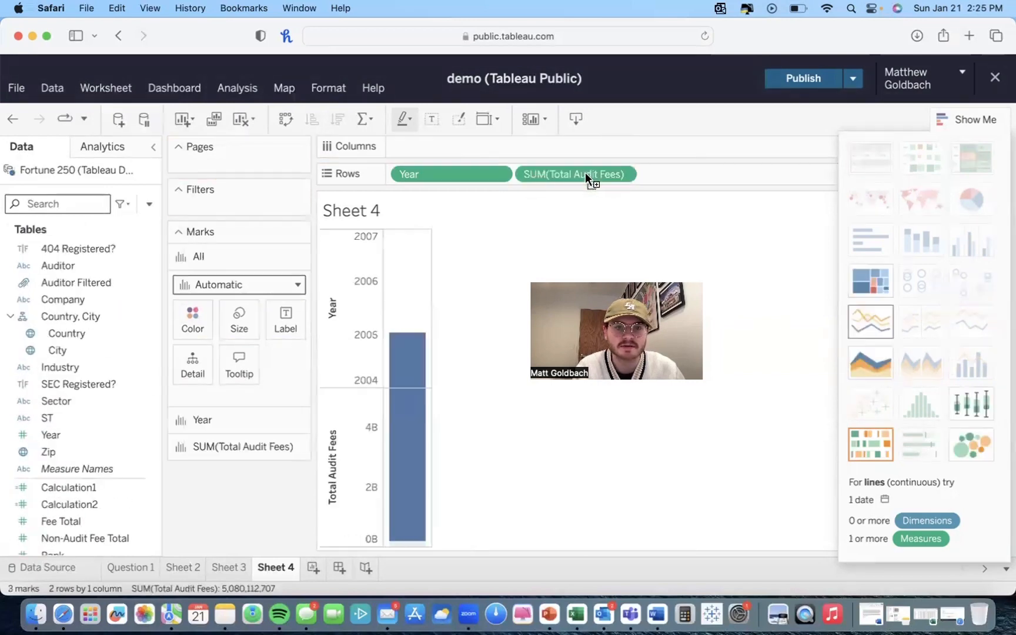
left_click(876, 325)
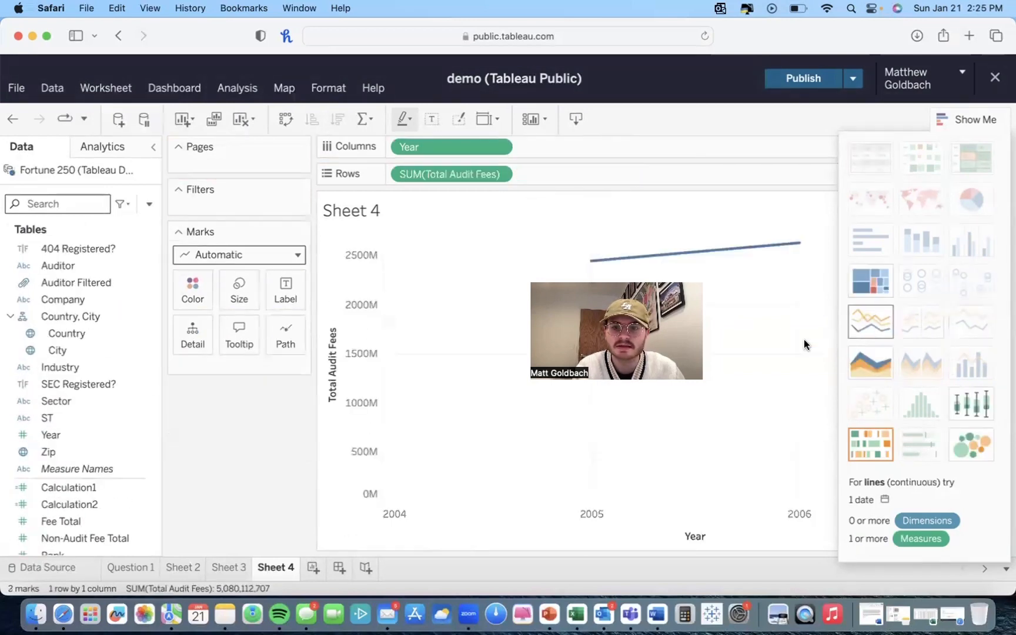
left_click(968, 119)
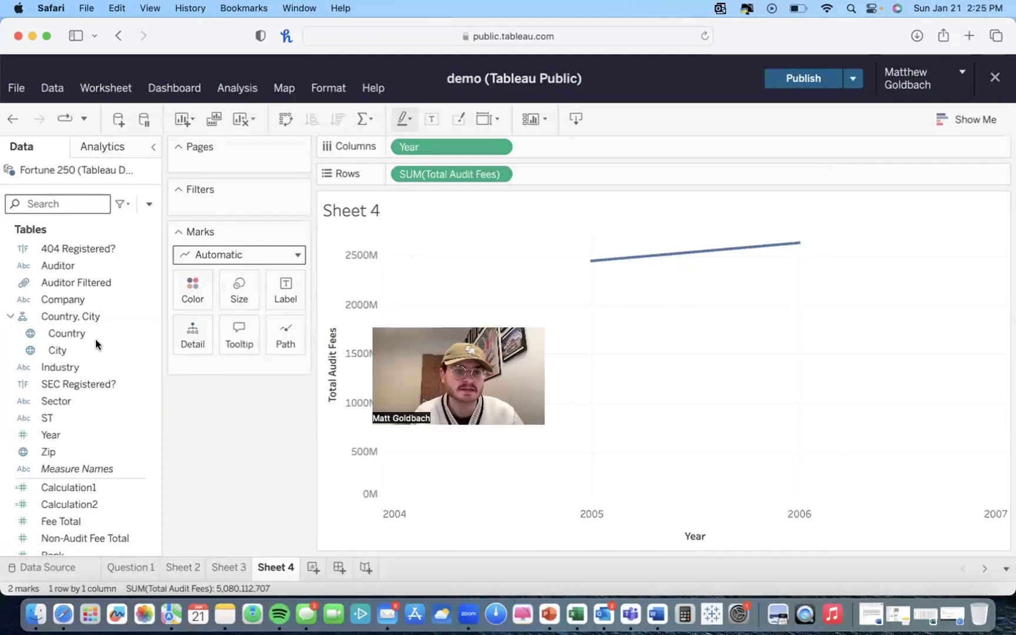
Step: Colour the line by Total Audit Fees and adjust the mark size slightly
scroll(42, 403, "down", 3)
scroll(43, 402, "down", 3)
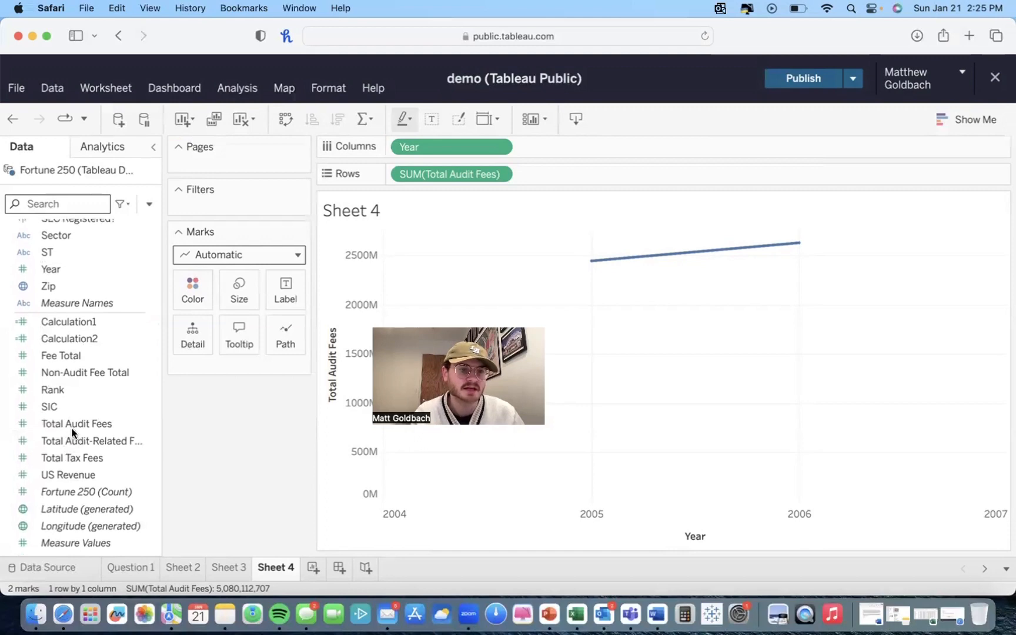
left_click_drag(73, 433, 194, 299)
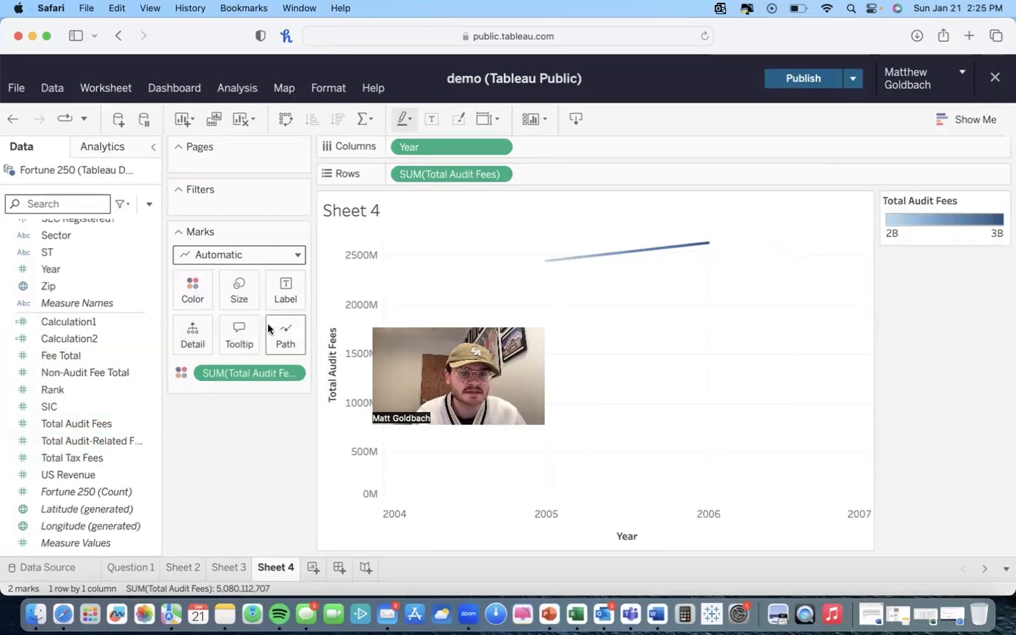
left_click(239, 290)
left_click_drag(388, 330, 385, 329)
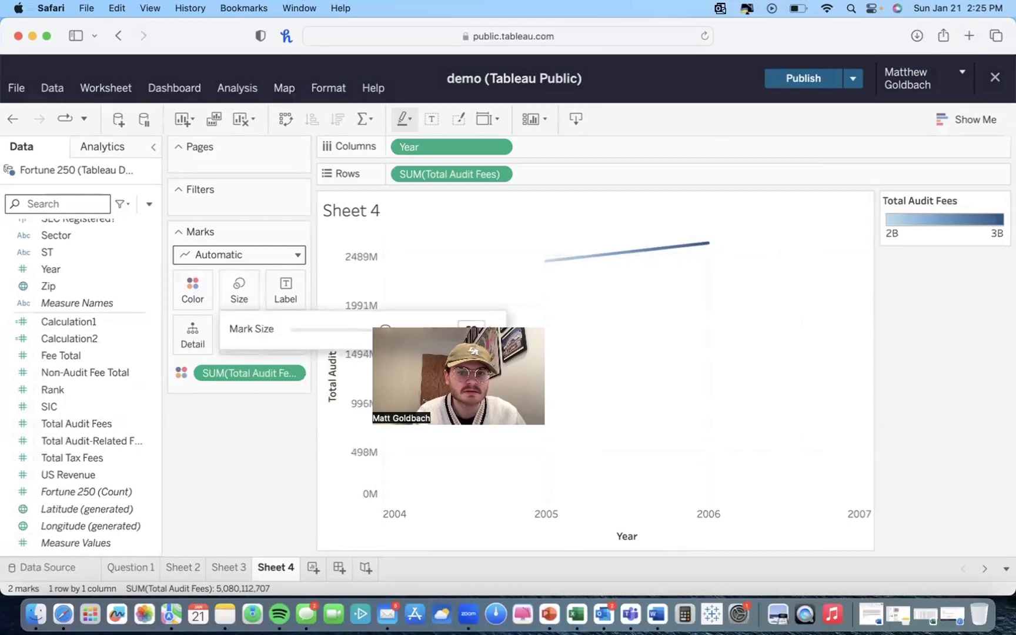
left_click(217, 308)
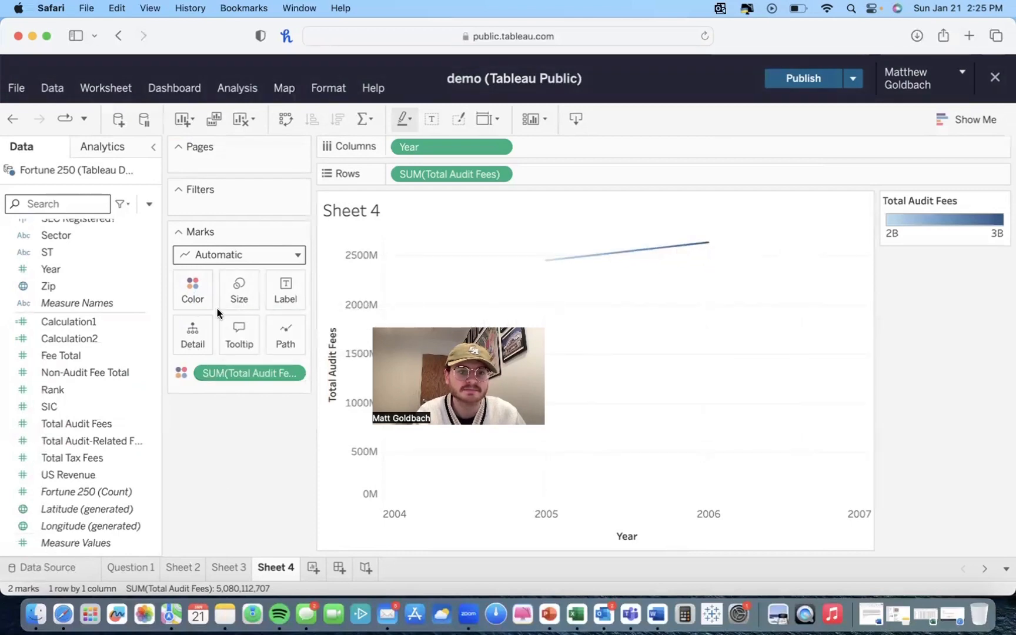
Step: Add another new worksheet
mouse_move(620, 260)
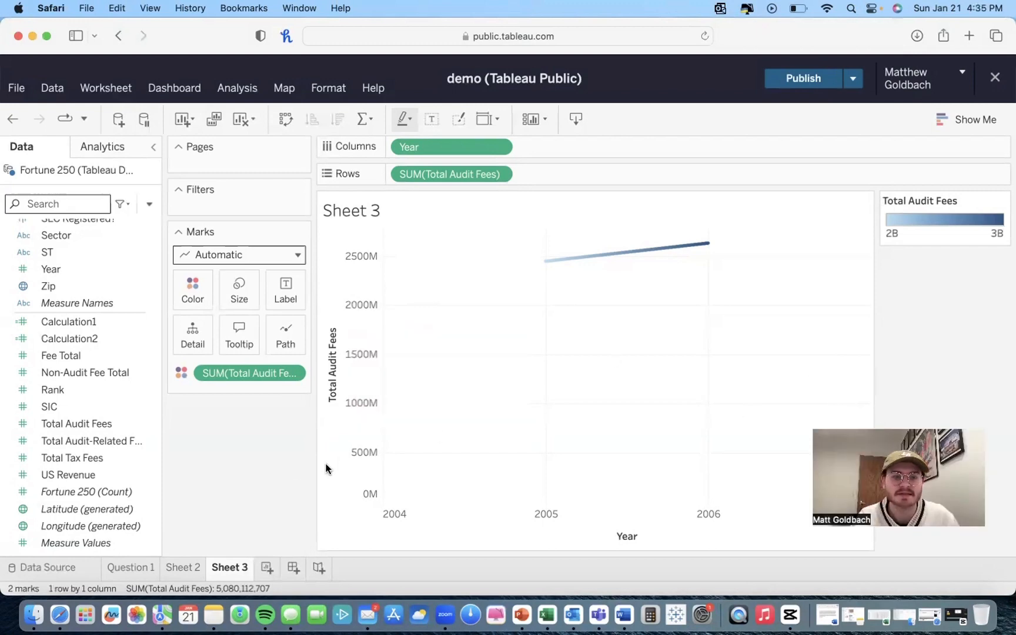
left_click(266, 567)
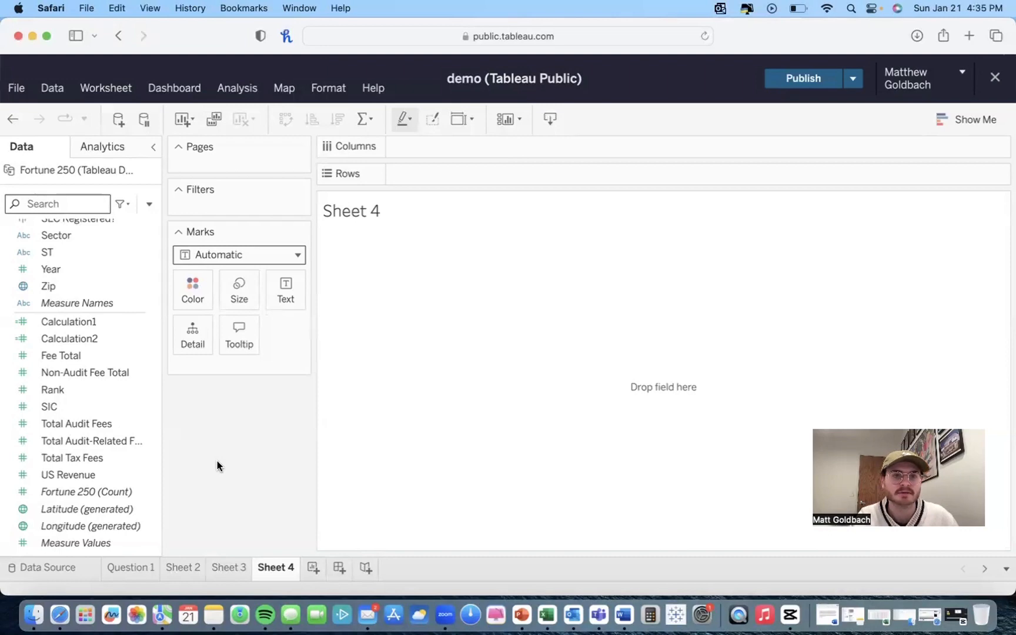
left_click(950, 115)
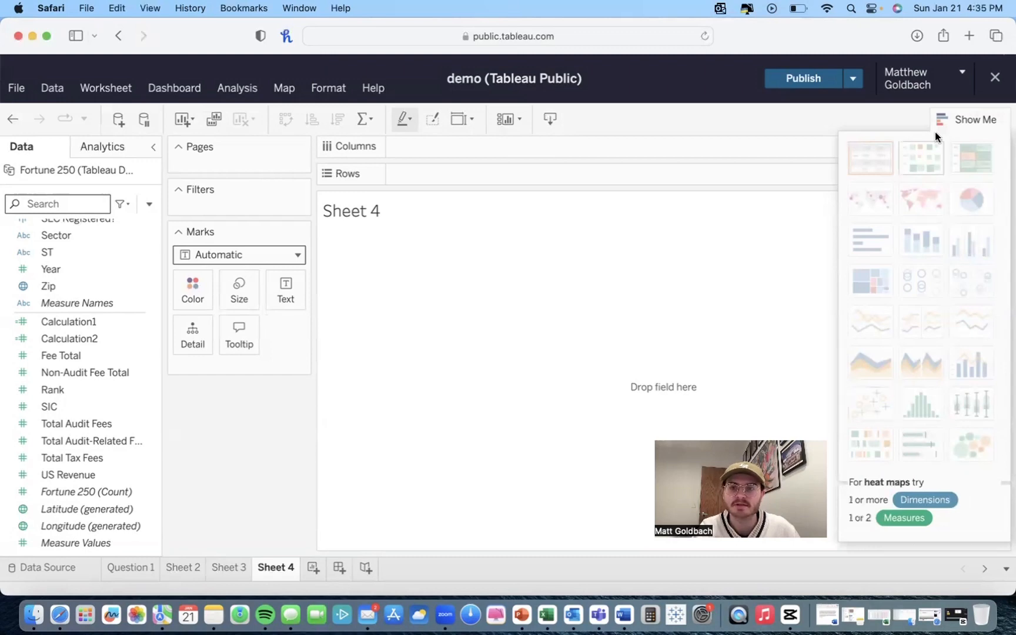
left_click(971, 118)
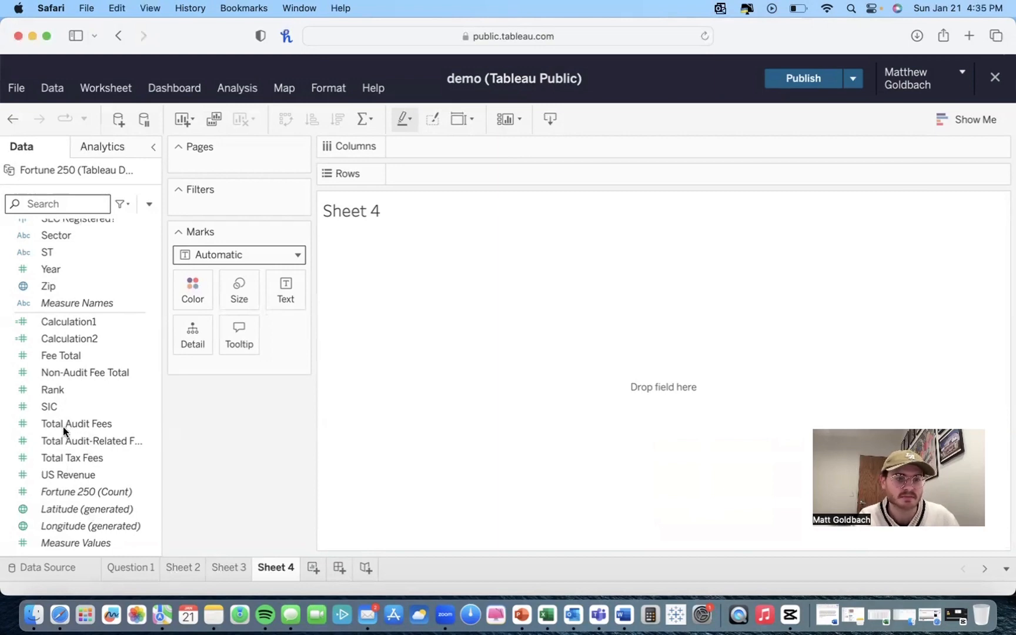
Step: Build a scatter plot of Total Audit Fees against US Revenue with Aggregate Measures turned off
left_click_drag(63, 424, 471, 150)
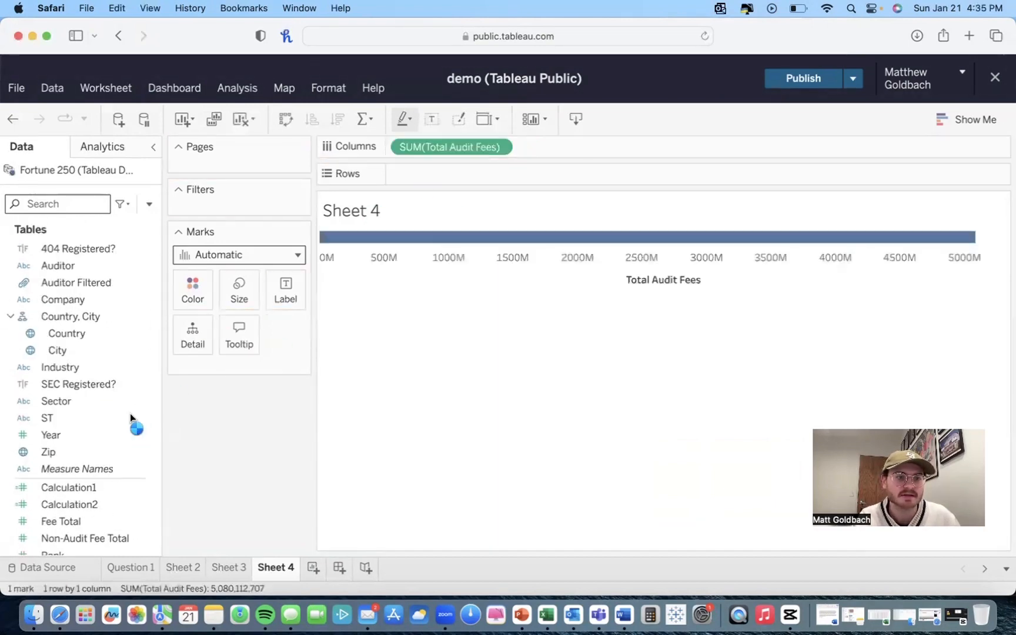
scroll(101, 445, "down", 5)
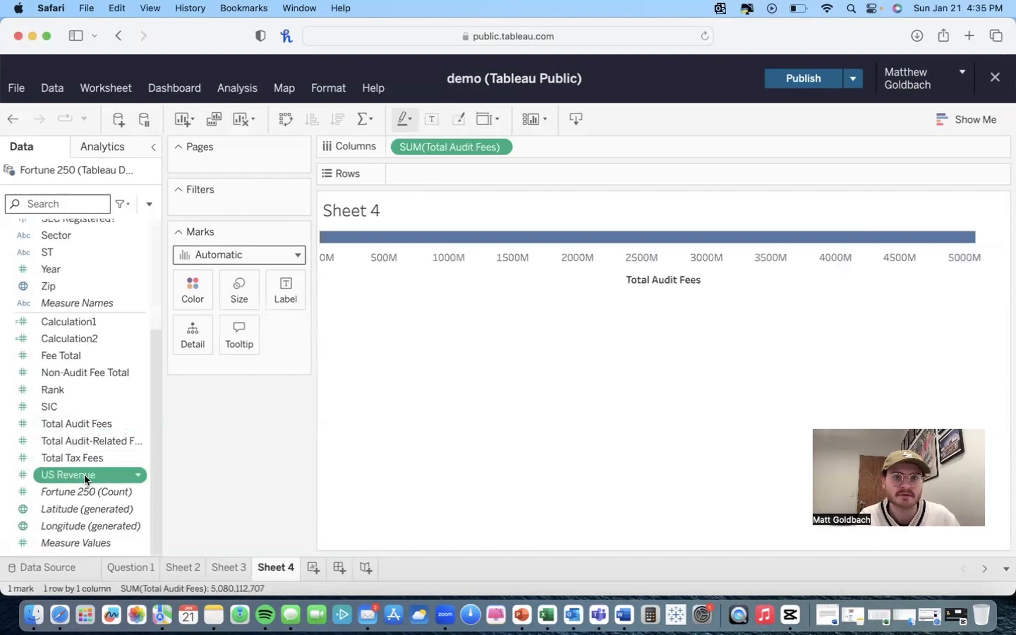
left_click_drag(84, 475, 462, 179)
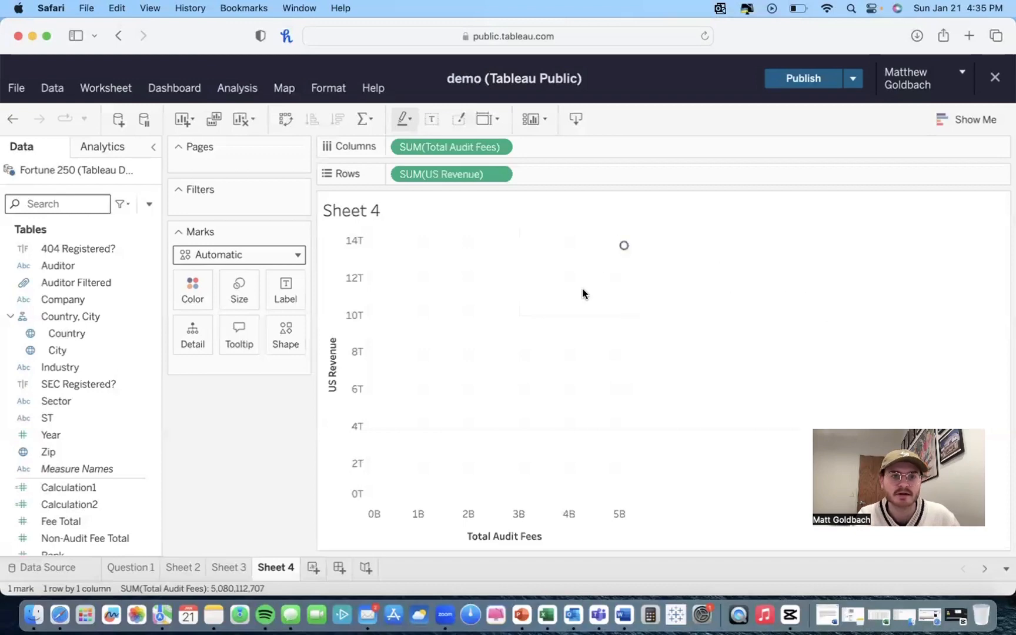
left_click(236, 82)
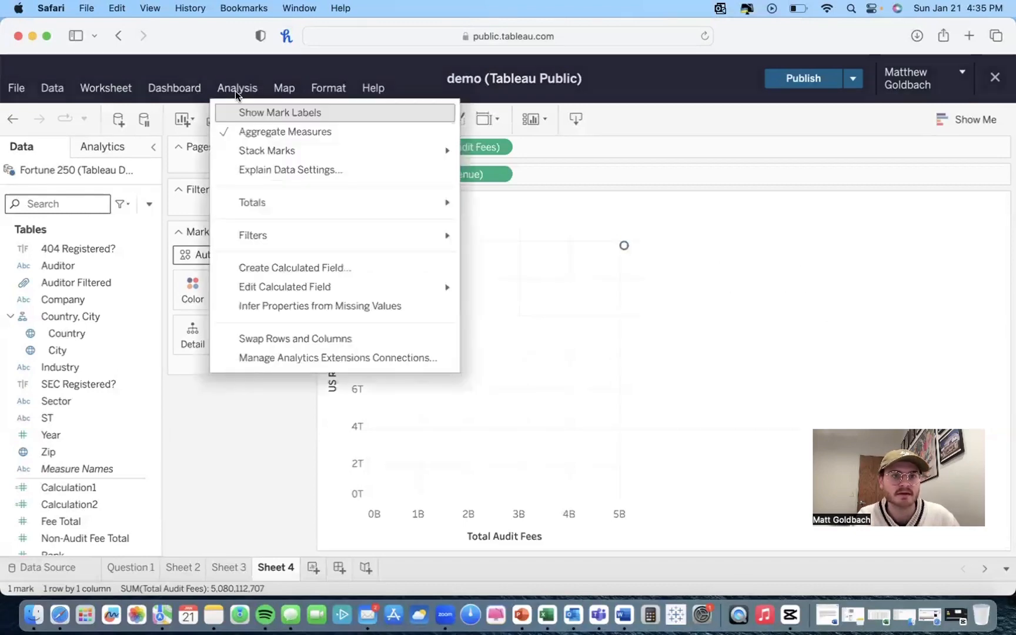
left_click(251, 134)
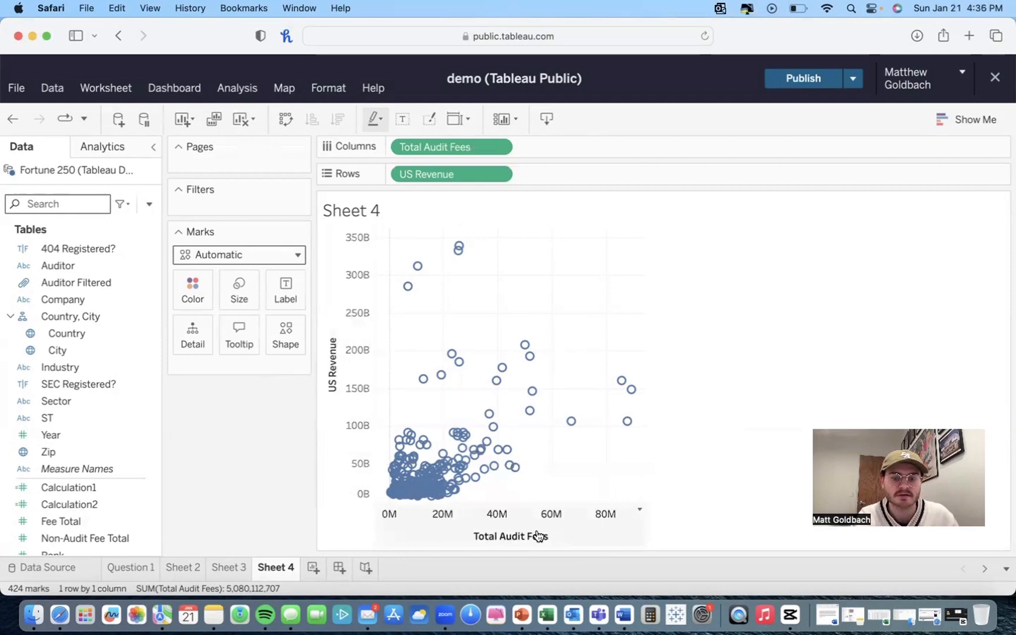
Step: Swap the scatter plot's axes so US Revenue runs horizontally, and set the mark size to 0%
left_click(285, 119)
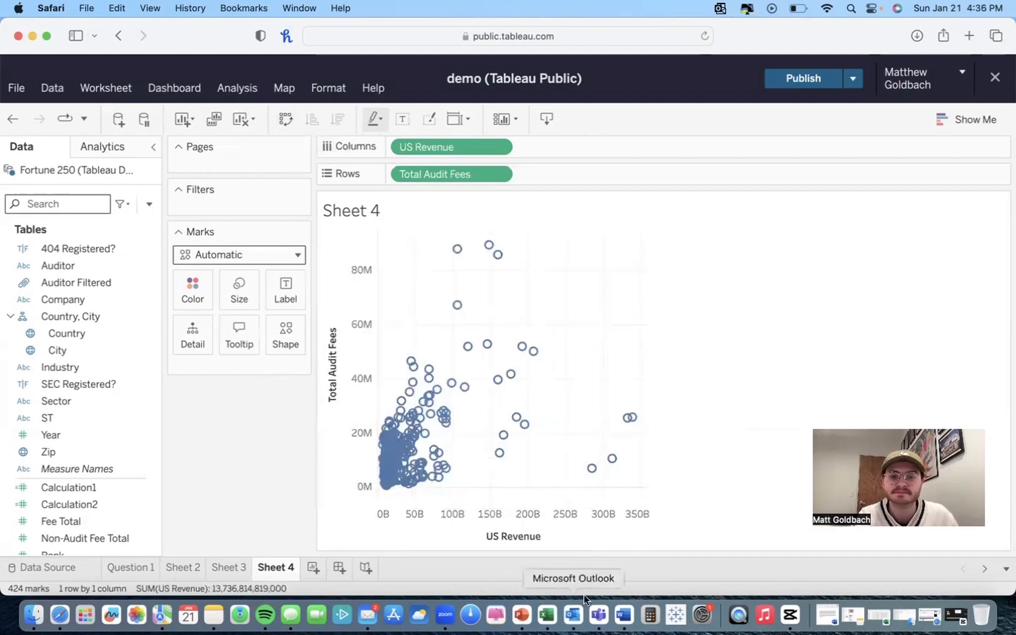
left_click(240, 299)
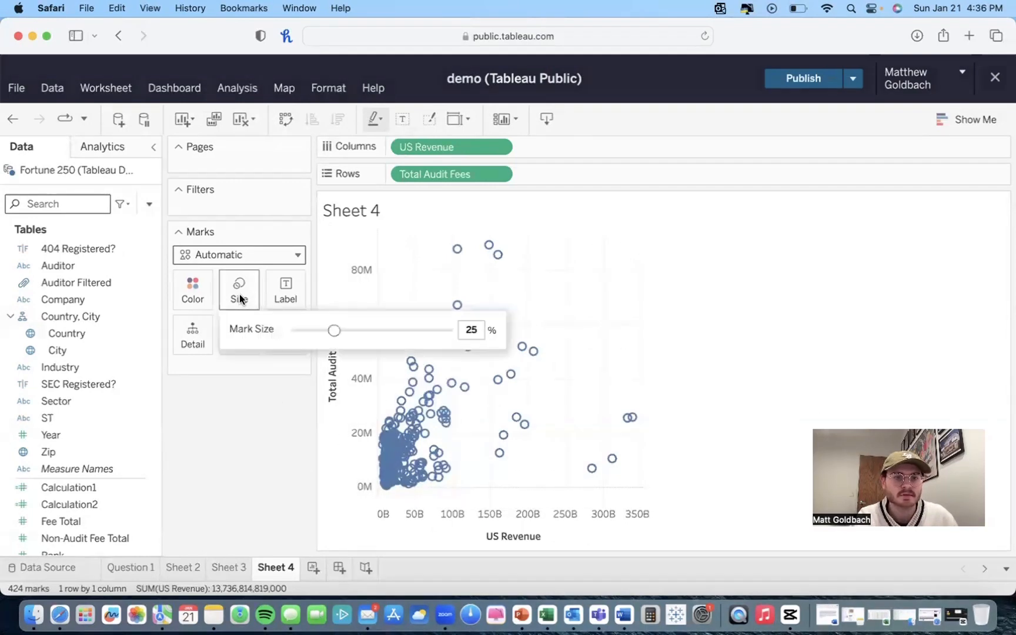
left_click_drag(307, 334, 279, 334)
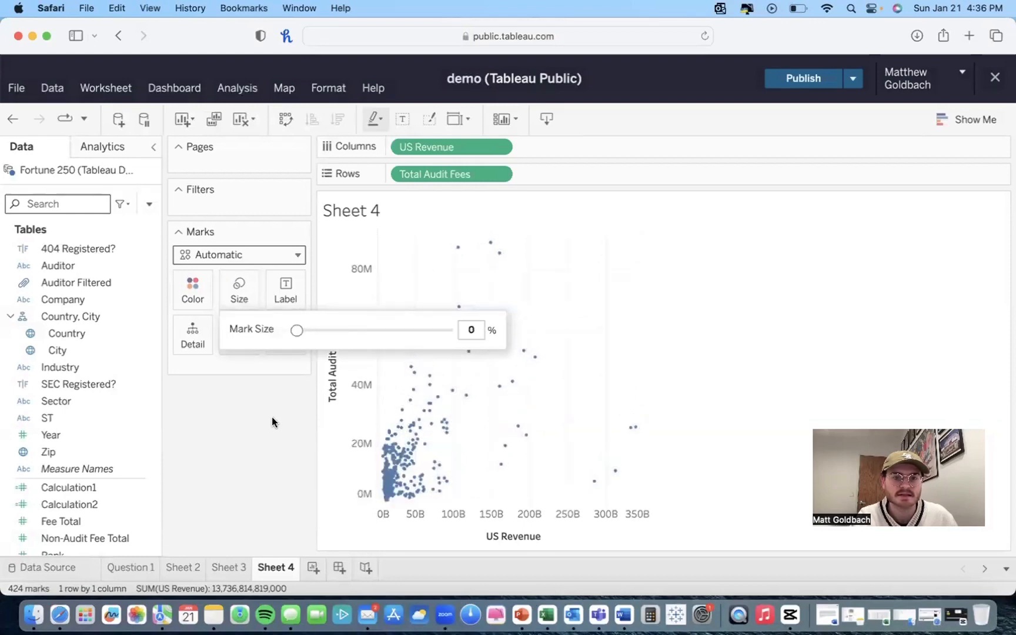
left_click(731, 277)
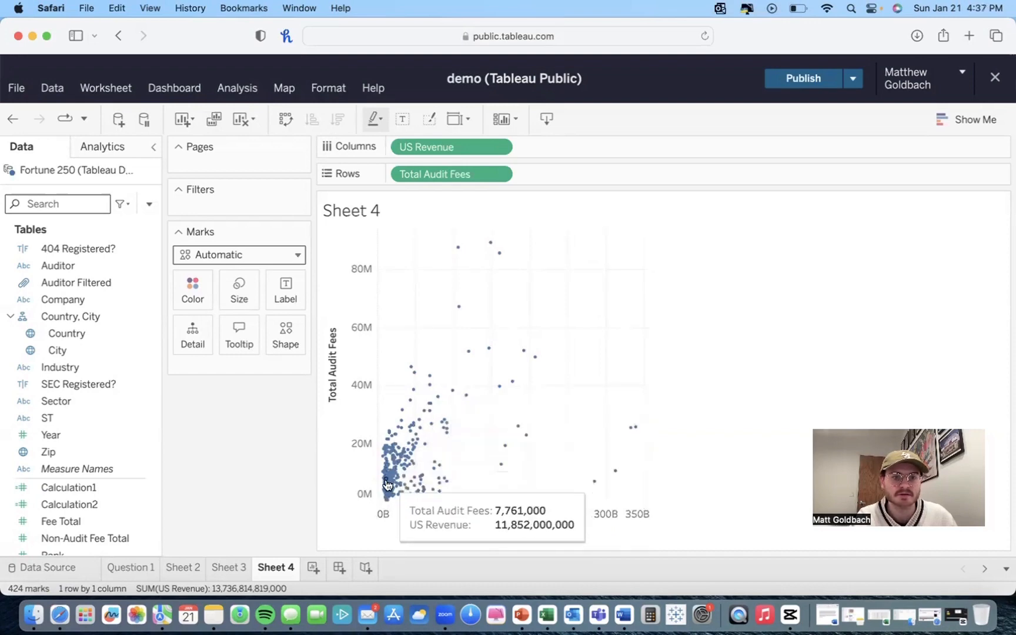
Step: Change the scatter plot's mark shape to a filled circle
left_click(287, 344)
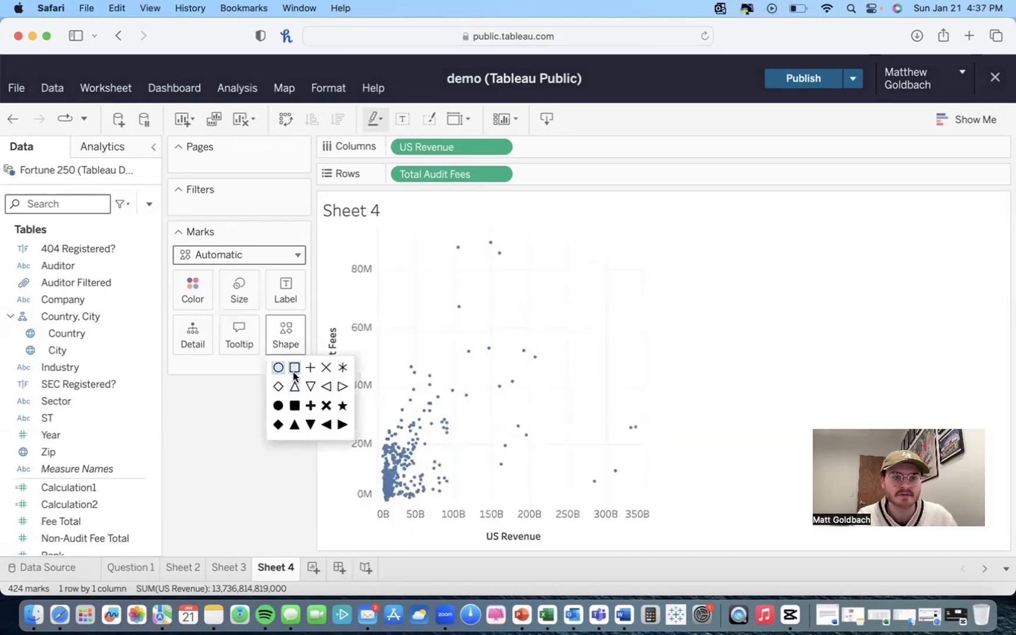
left_click(294, 370)
left_click(288, 336)
left_click(288, 335)
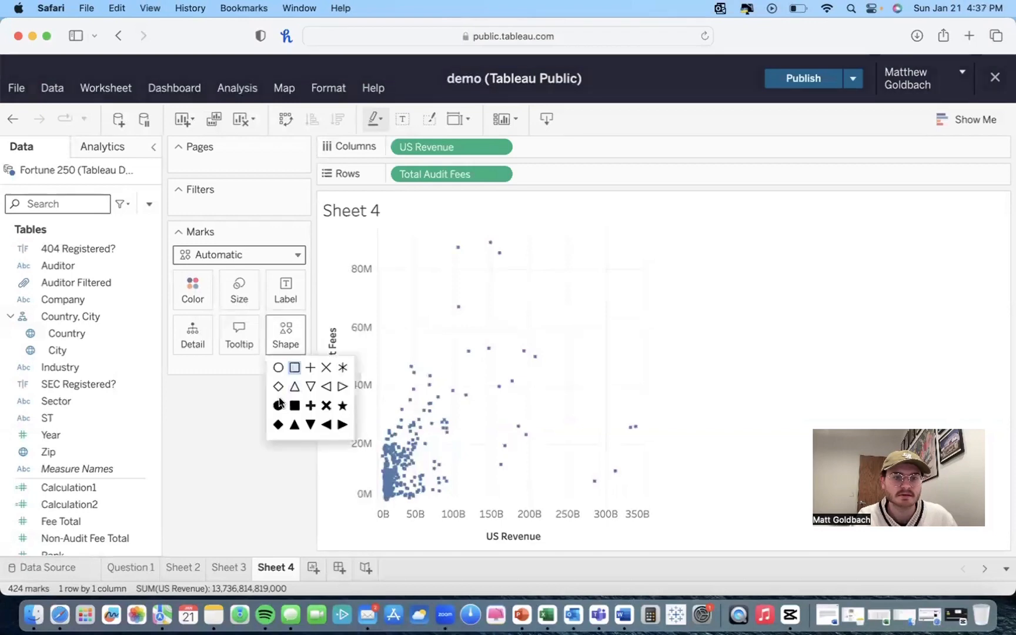
left_click(279, 406)
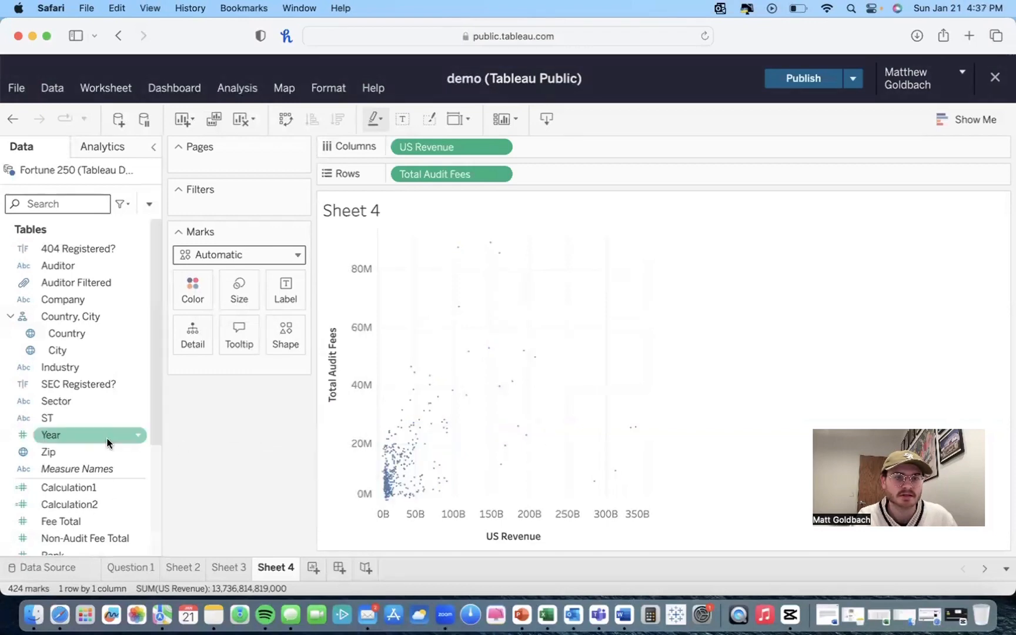
Step: Colour the scatter plot's marks red
scroll(106, 443, "down", 3)
left_click(204, 302)
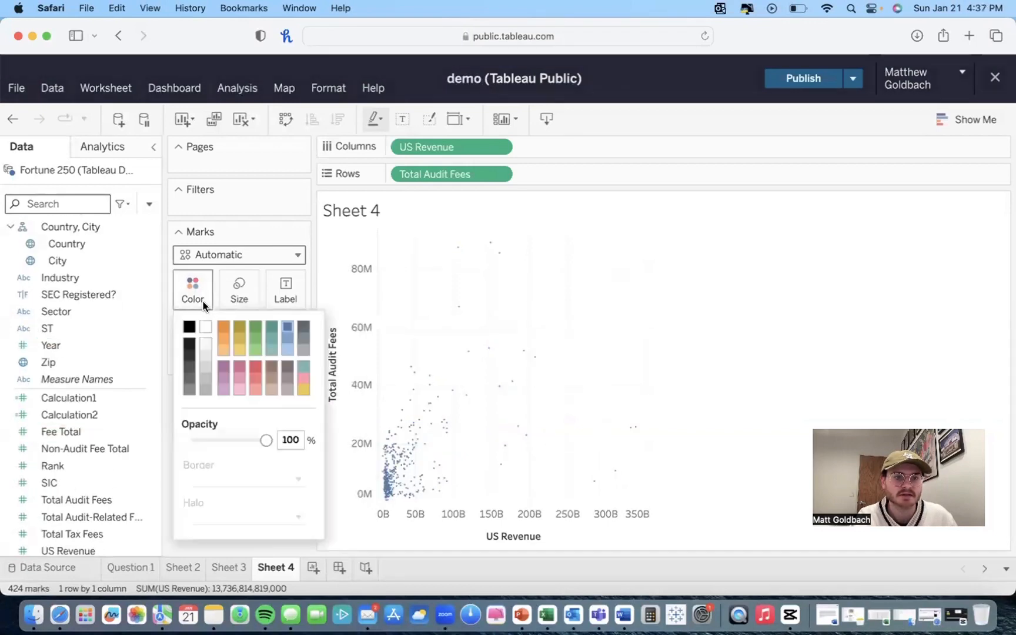
left_click(228, 339)
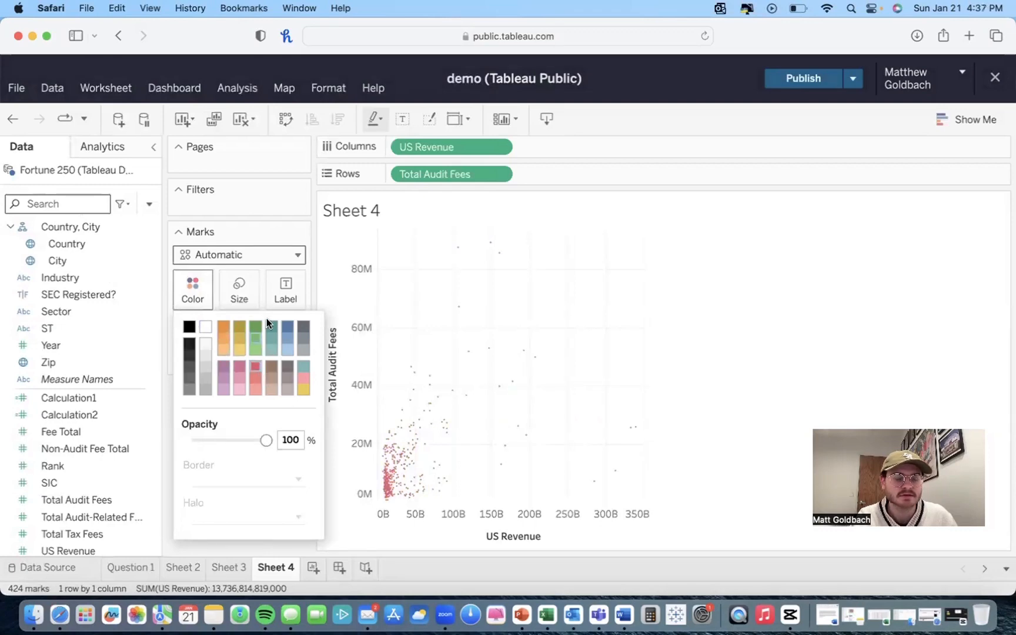
left_click(270, 227)
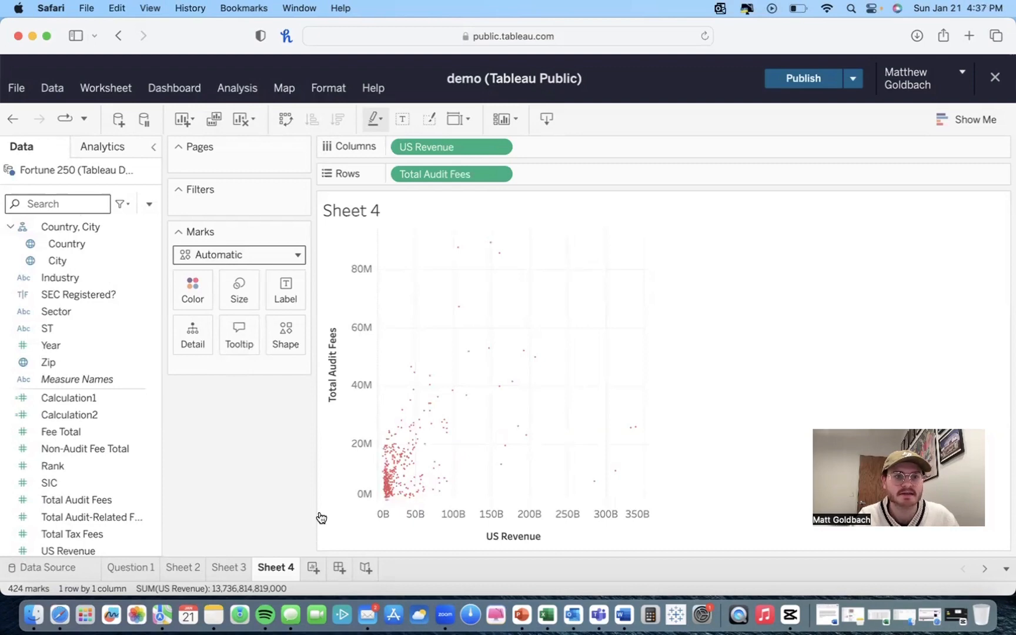
Step: Turn on the caption for the scatter plot worksheet
left_click(121, 88)
left_click(129, 221)
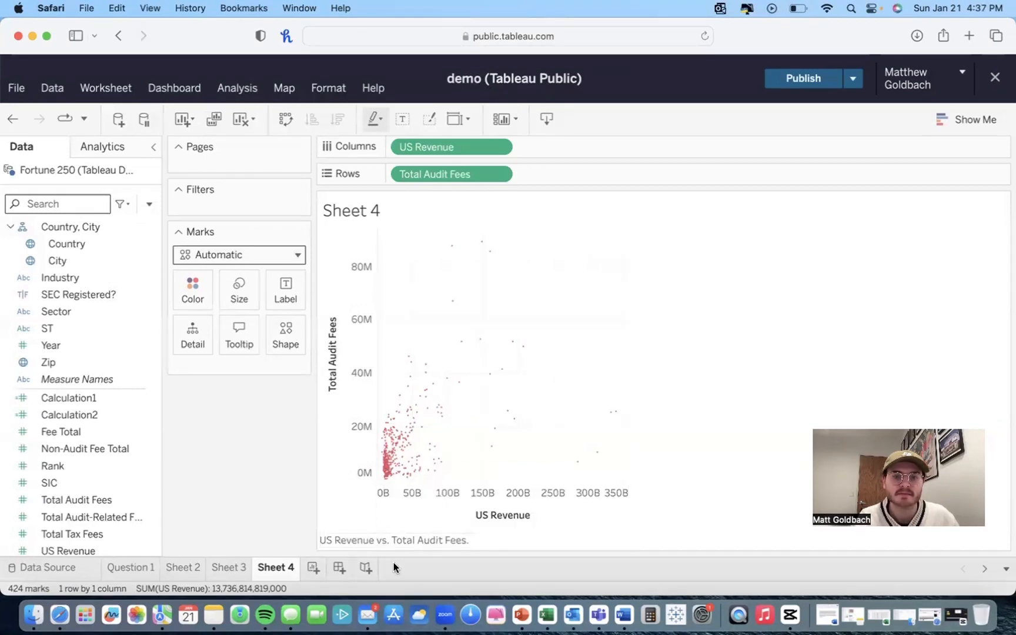
left_click(796, 78)
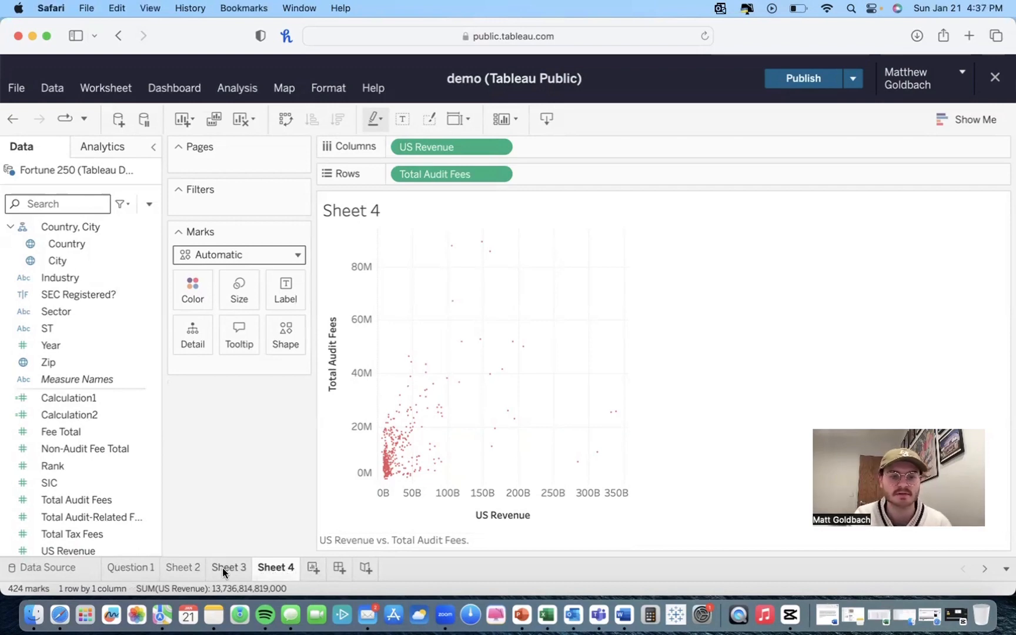
Step: Create a new dashboard and add the bar chart, pie chart and scatter plot sheets to it
left_click(338, 568)
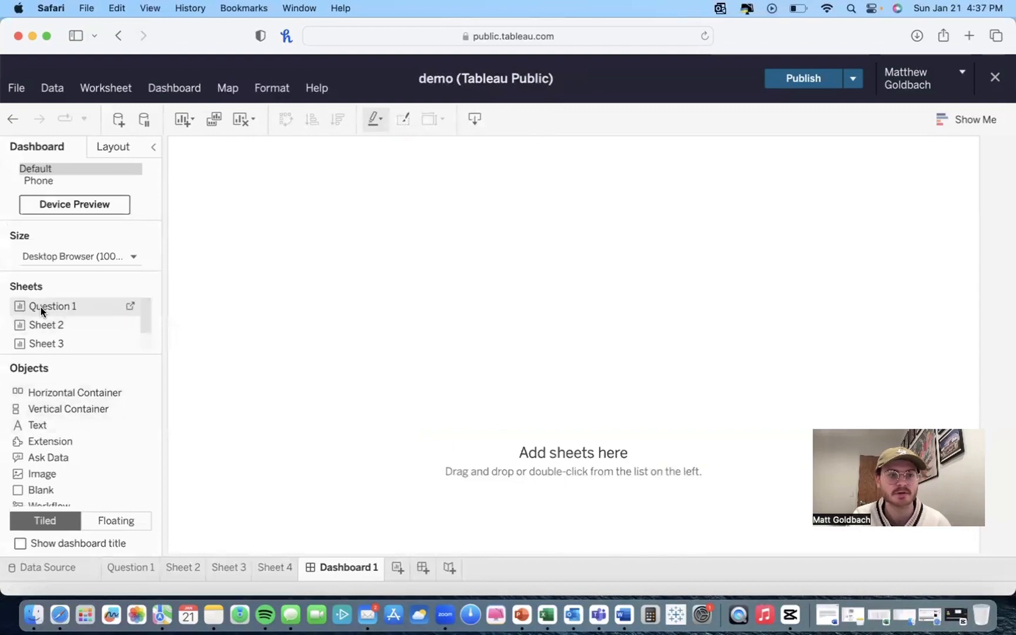
left_click_drag(47, 304, 273, 252)
left_click_drag(80, 330, 598, 355)
left_click_drag(90, 344, 301, 426)
Step: Rearrange the dashboard, moving the legends beside the bar chart and the pie chart to the upper right
left_click_drag(432, 415, 331, 401)
left_click(394, 264)
left_click_drag(408, 242, 318, 202)
left_click(603, 253)
left_click_drag(611, 244, 535, 222)
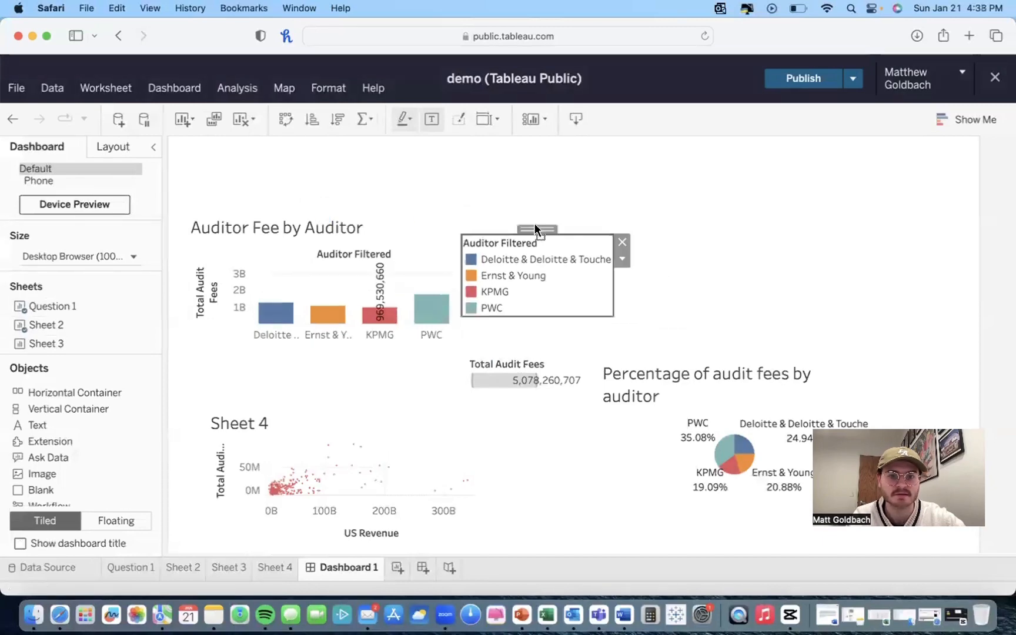
left_click(532, 360)
left_click_drag(529, 350, 524, 329)
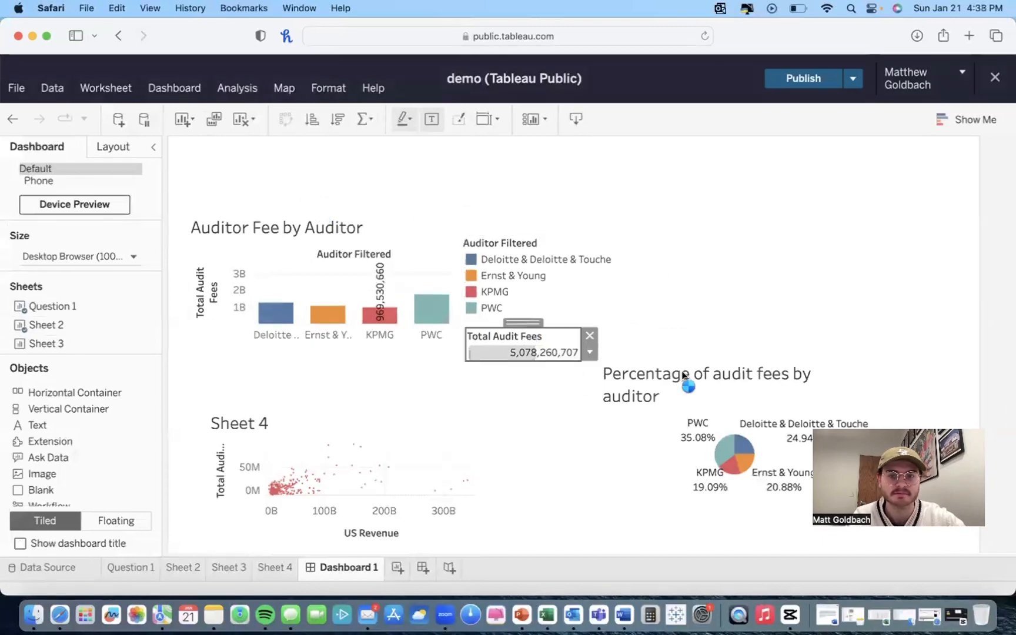
left_click(702, 388)
left_click_drag(717, 352, 766, 224)
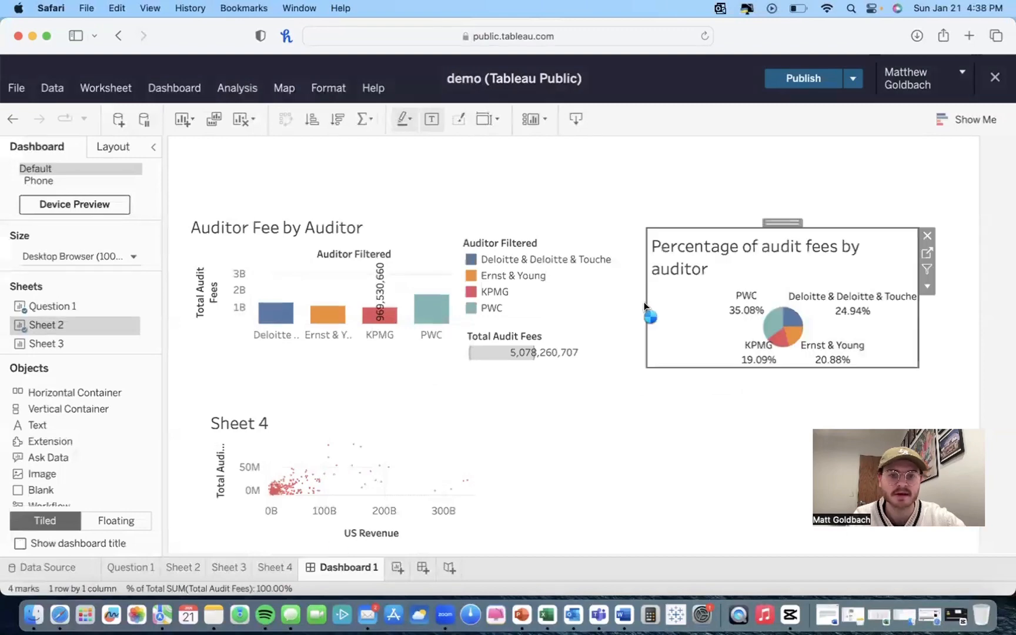
left_click(397, 568)
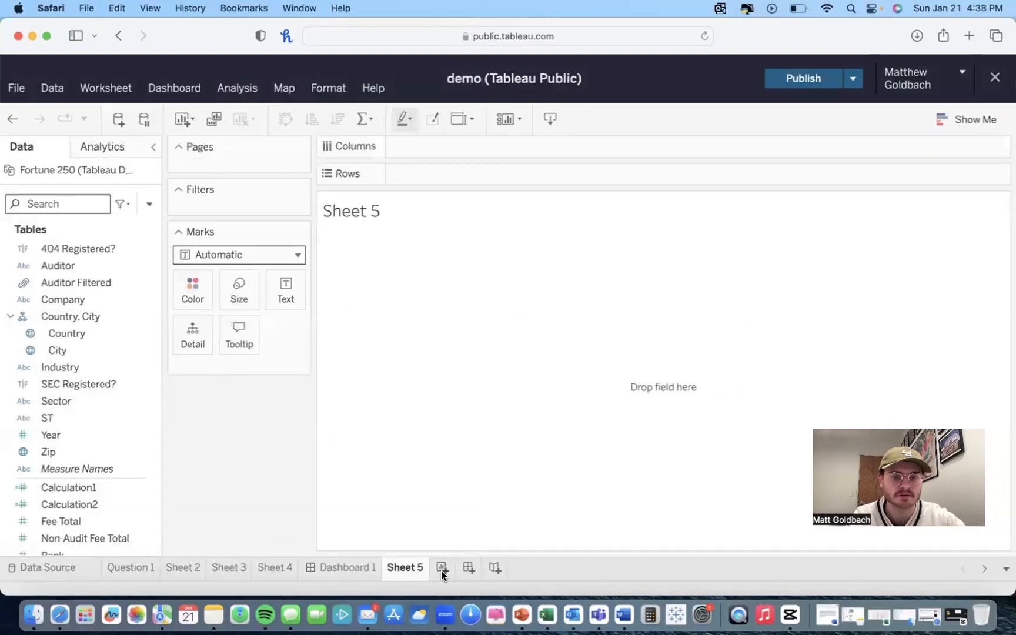
right_click(392, 570)
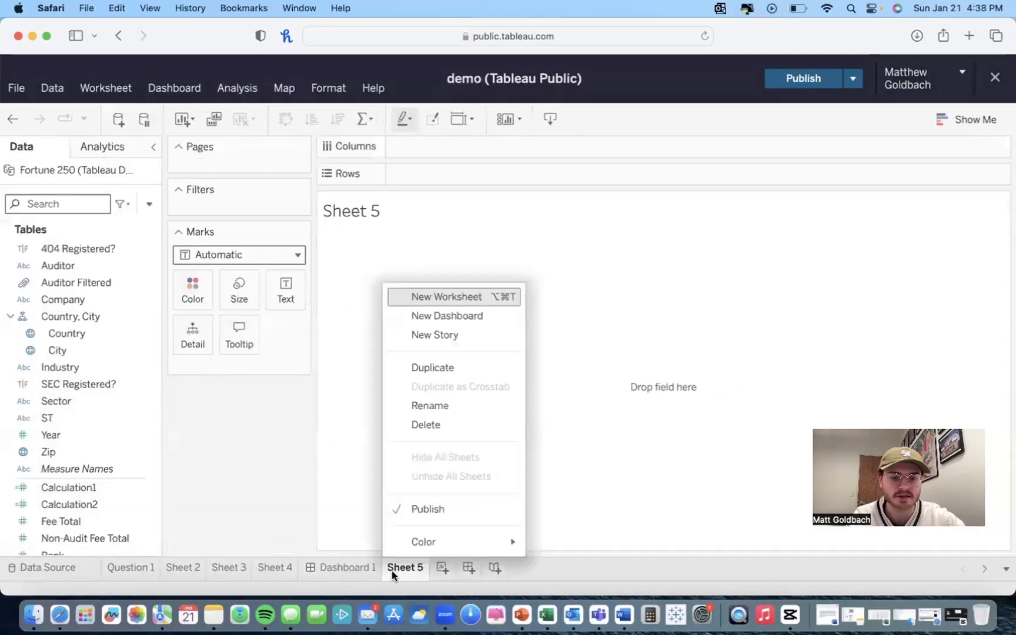
left_click(430, 431)
Step: Create a second dashboard with the pie chart stacked above the Auditor Fee by Auditor bar chart
left_click(423, 568)
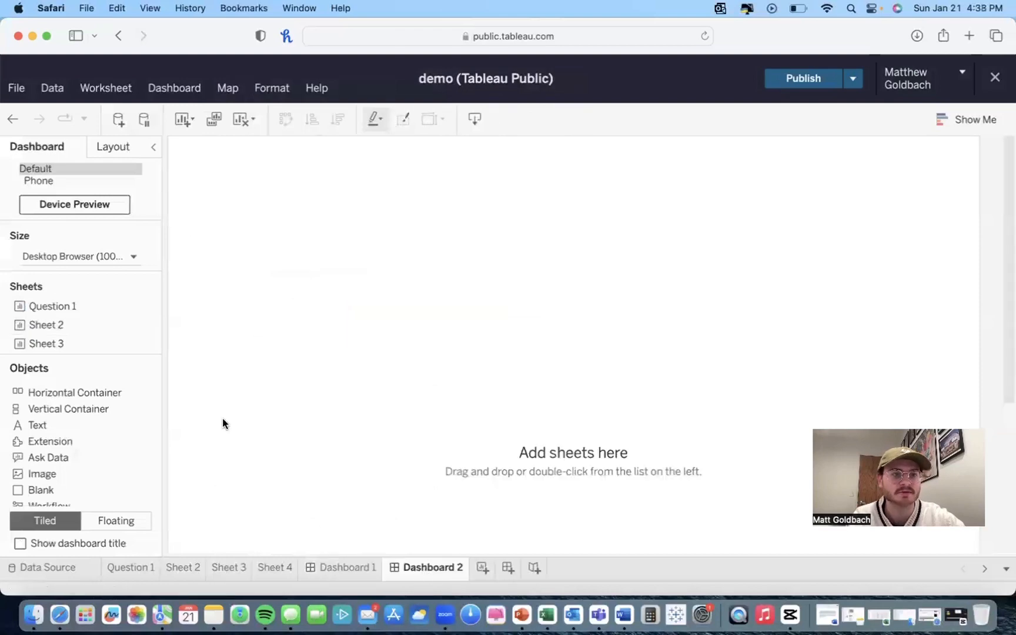
left_click_drag(48, 306, 267, 313)
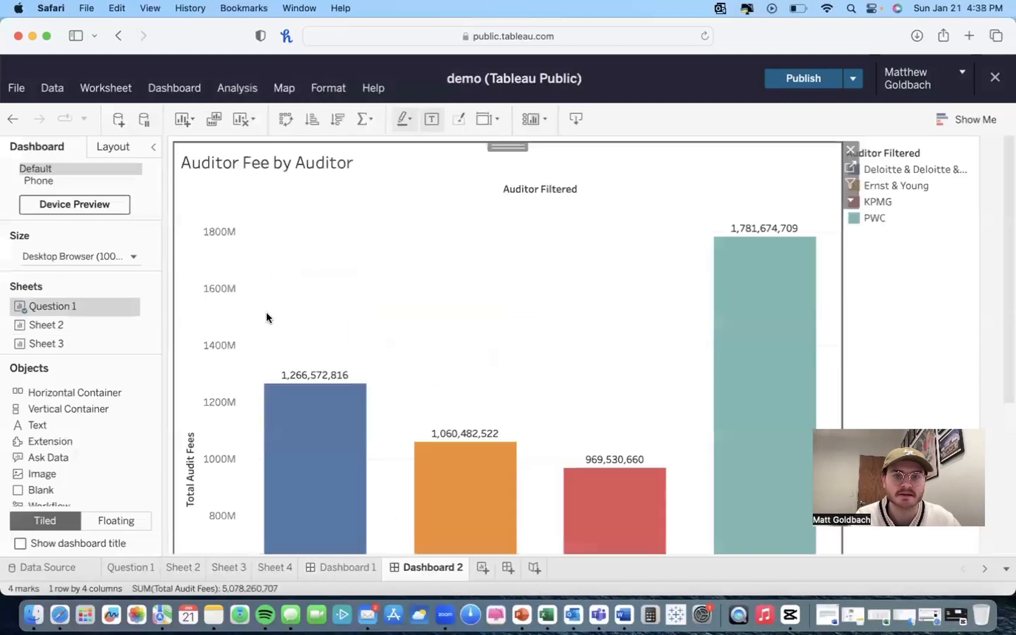
left_click_drag(69, 323, 533, 334)
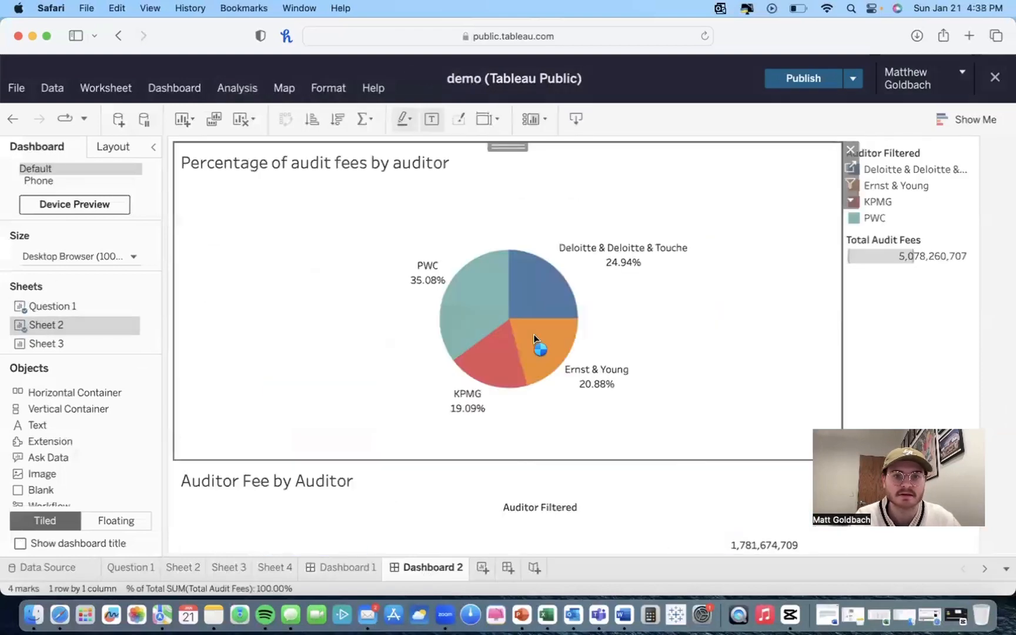
scroll(468, 376, "down", 5)
scroll(468, 376, "up", 5)
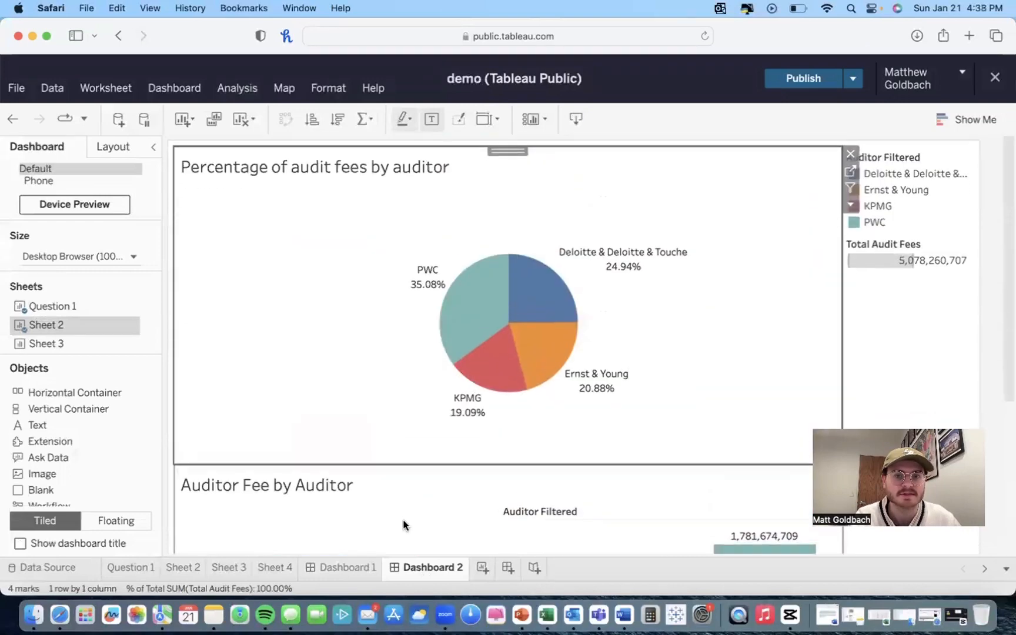
Step: Delete Dashboard 1
left_click(373, 568)
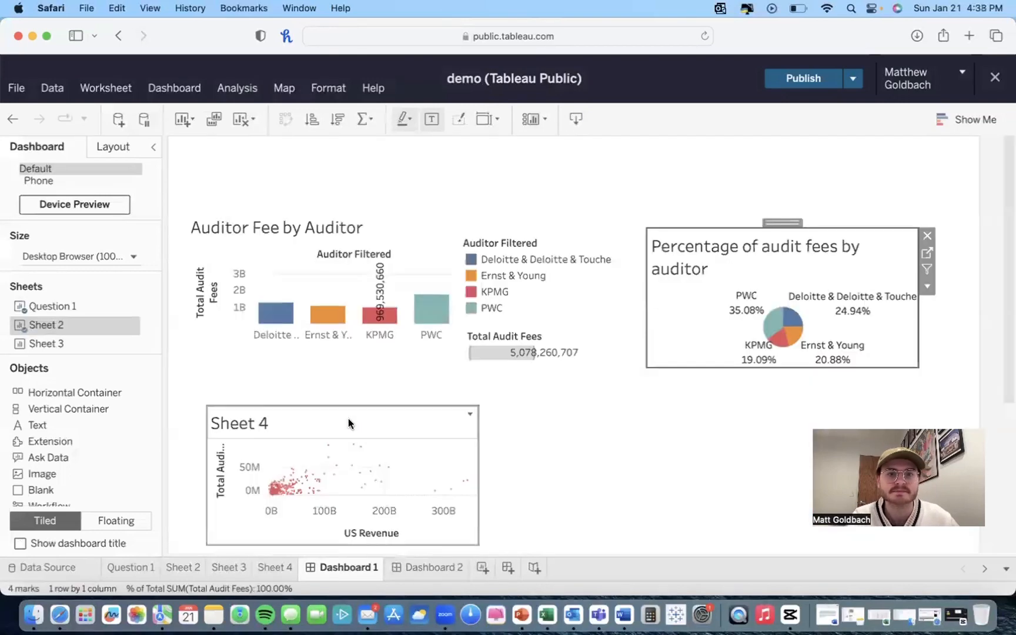
right_click(355, 574)
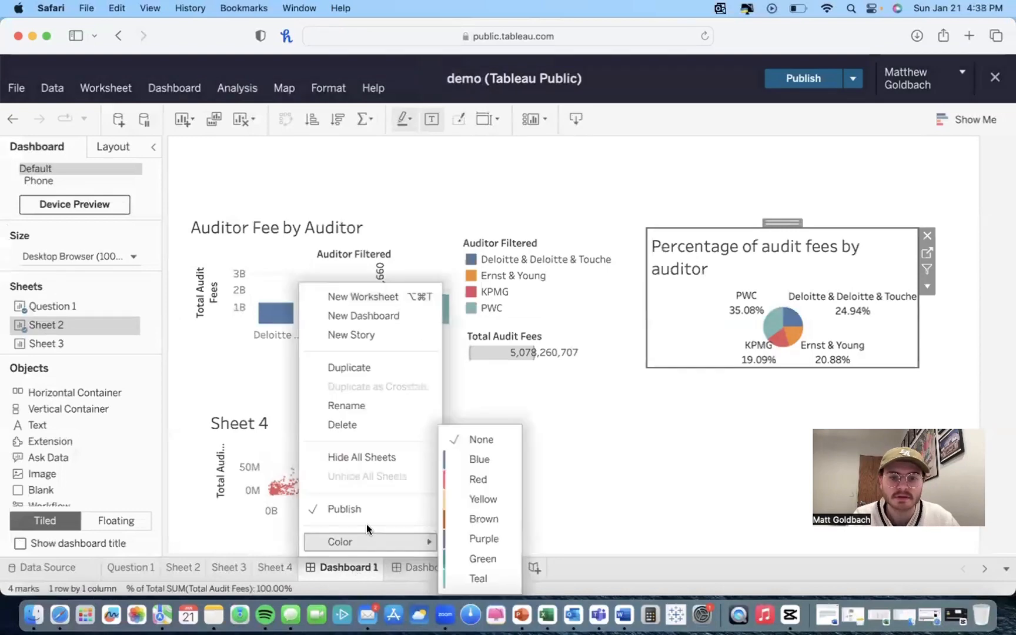
left_click(353, 424)
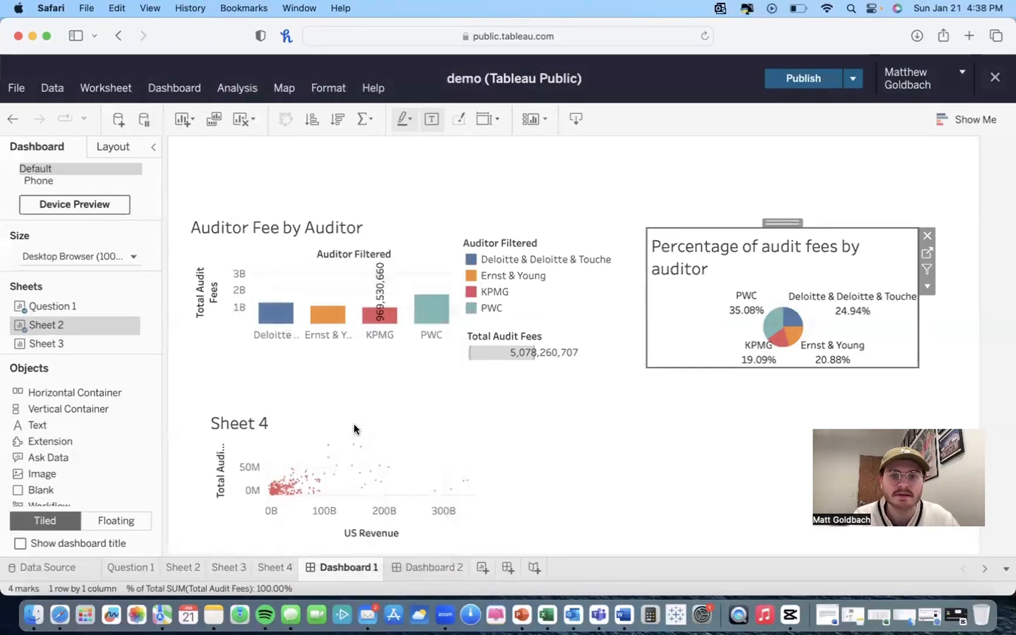
scroll(348, 384, "up", 10)
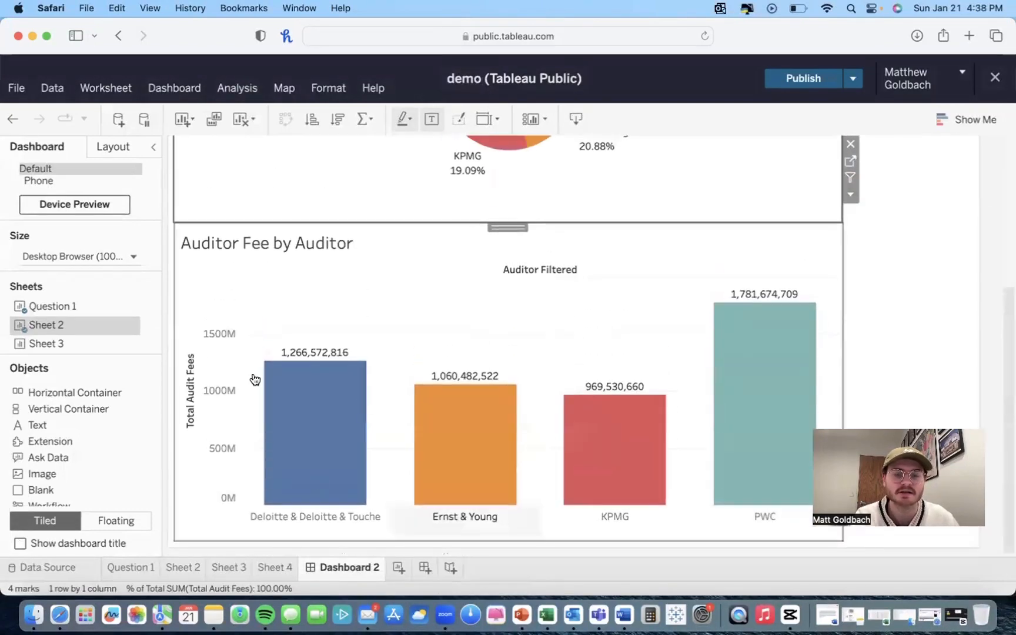
Step: Turn on the caption for the pie chart on the second dashboard
scroll(290, 340, "down", 8)
scroll(378, 334, "up", 5)
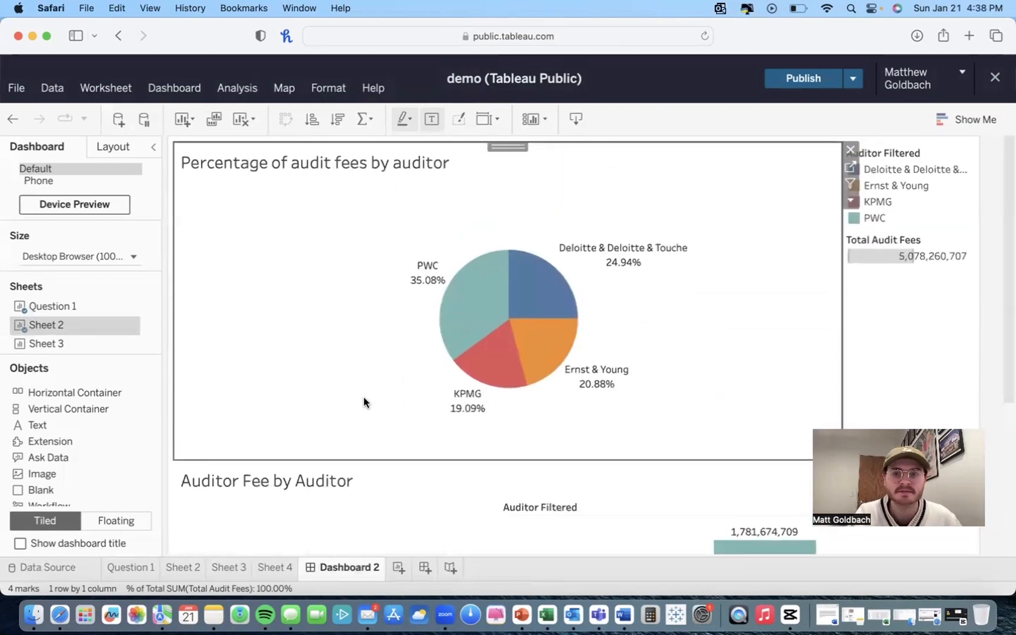
left_click(151, 90)
left_click(121, 94)
left_click(119, 94)
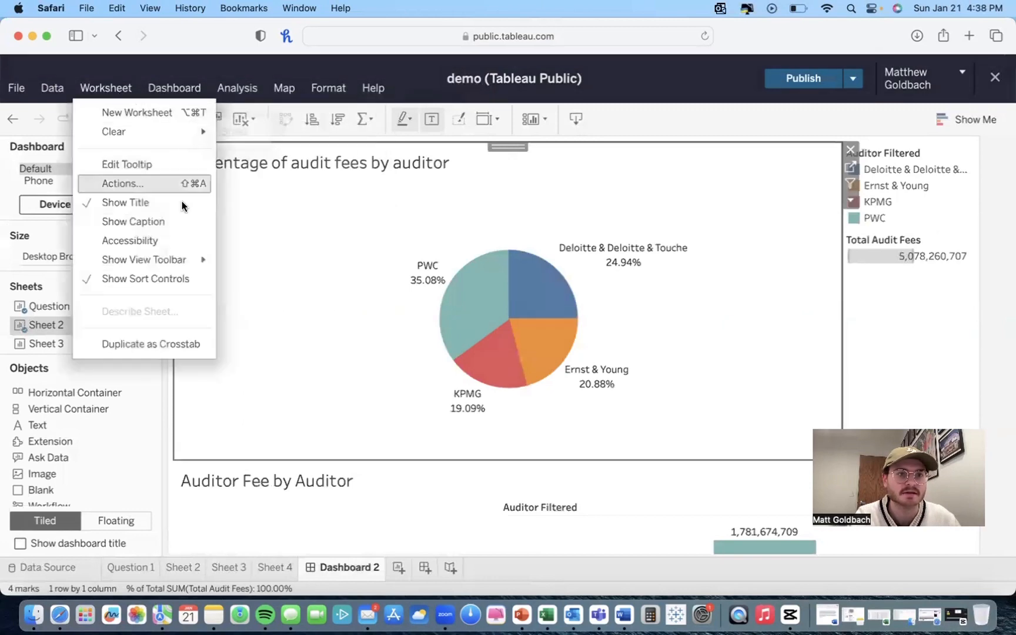
left_click(142, 220)
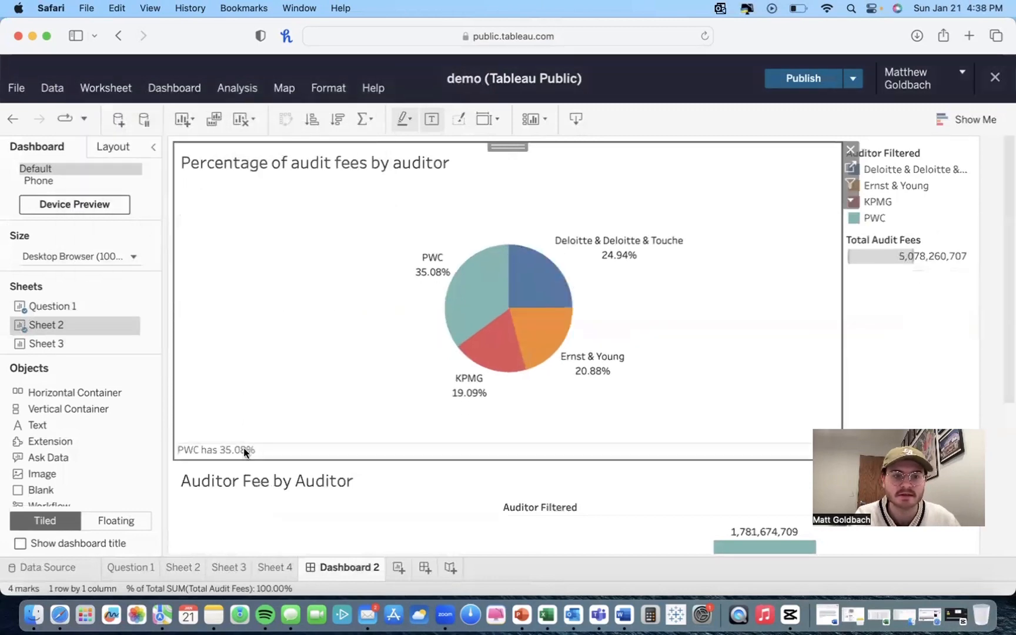
Step: Select the bar chart on the second dashboard and turn on its caption
scroll(371, 450, "down", 5)
scroll(356, 451, "up", 1)
left_click(273, 442)
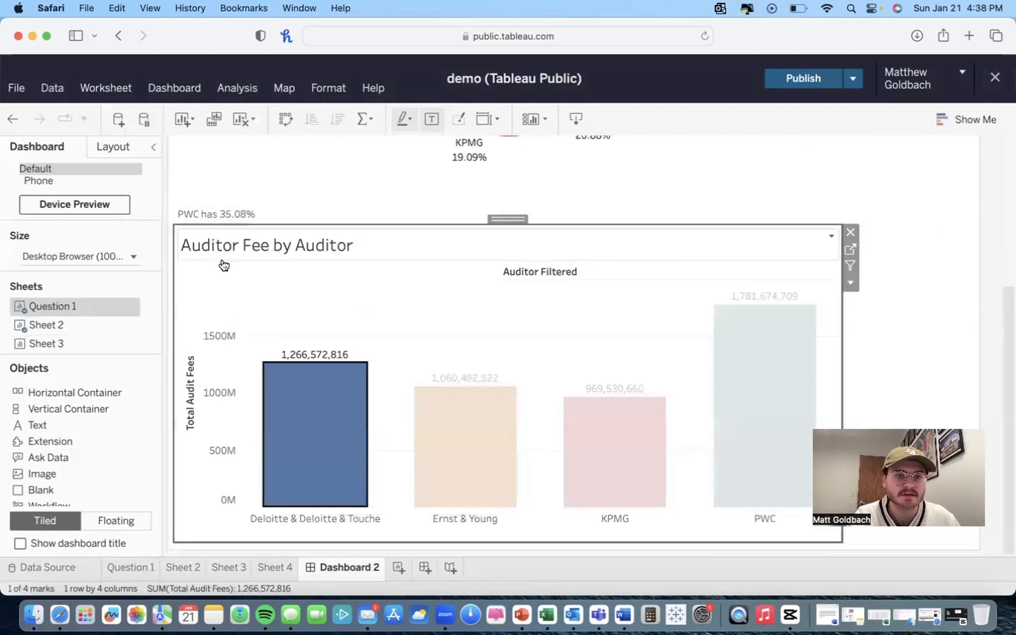
left_click(164, 88)
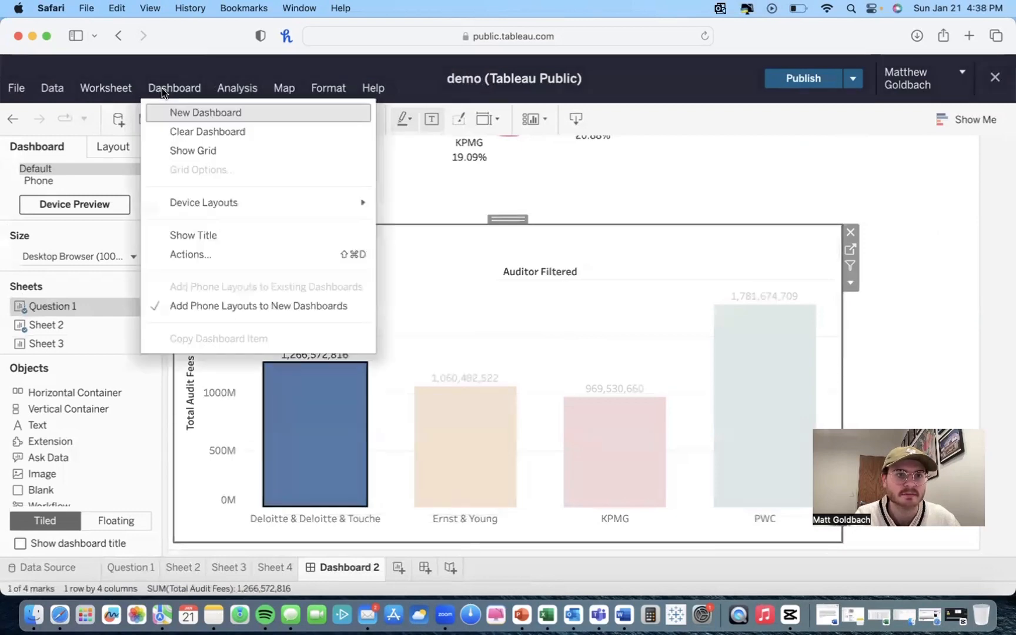
left_click(137, 164)
left_click(116, 98)
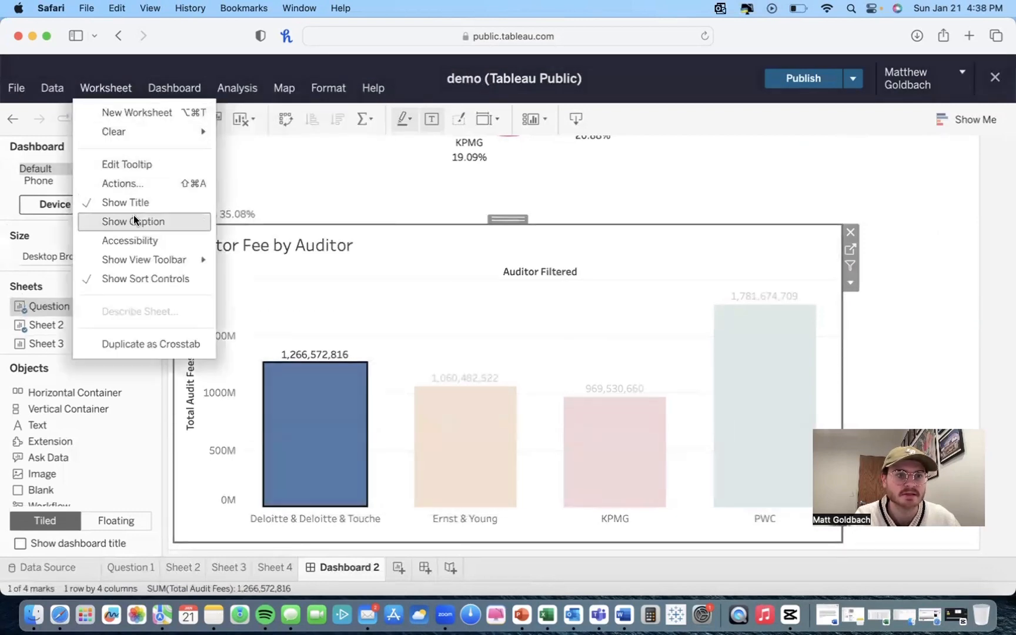
left_click(133, 214)
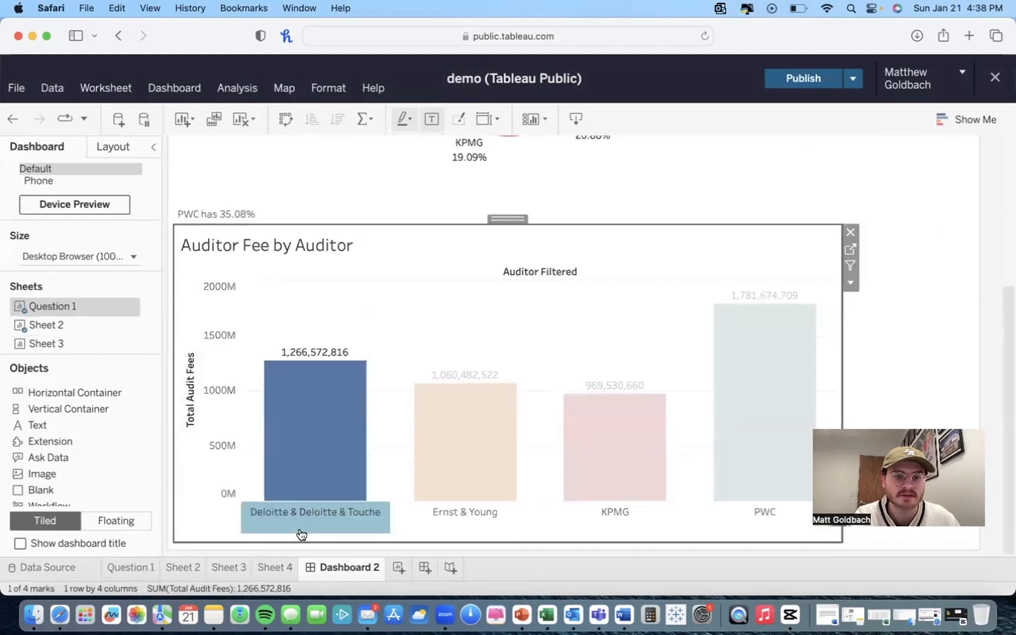
left_click(211, 529)
scroll(346, 455, "up", 10)
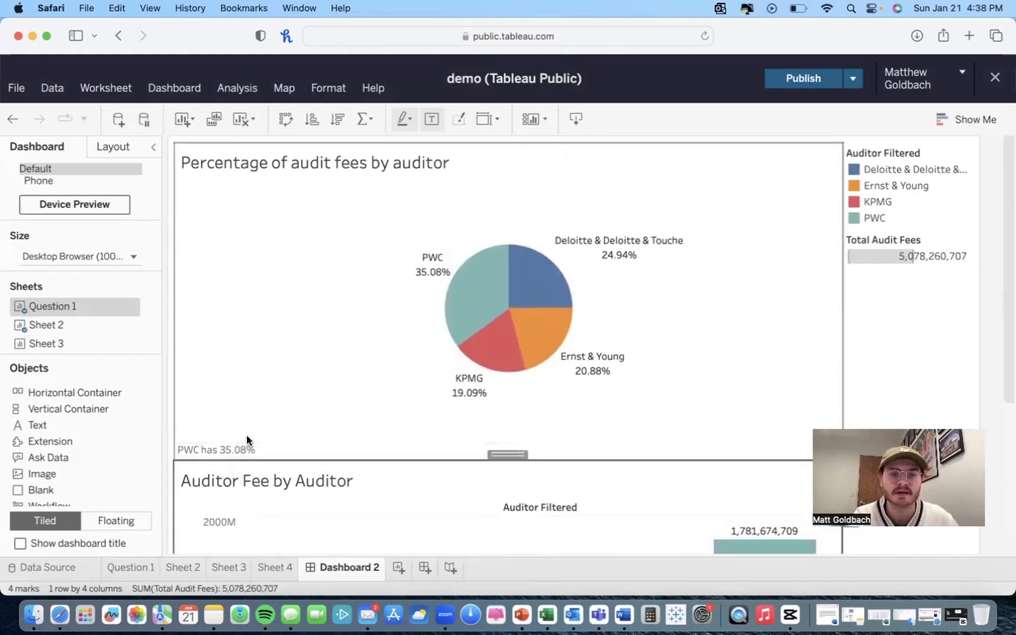
scroll(474, 306, "down", 5)
scroll(539, 297, "up", 5)
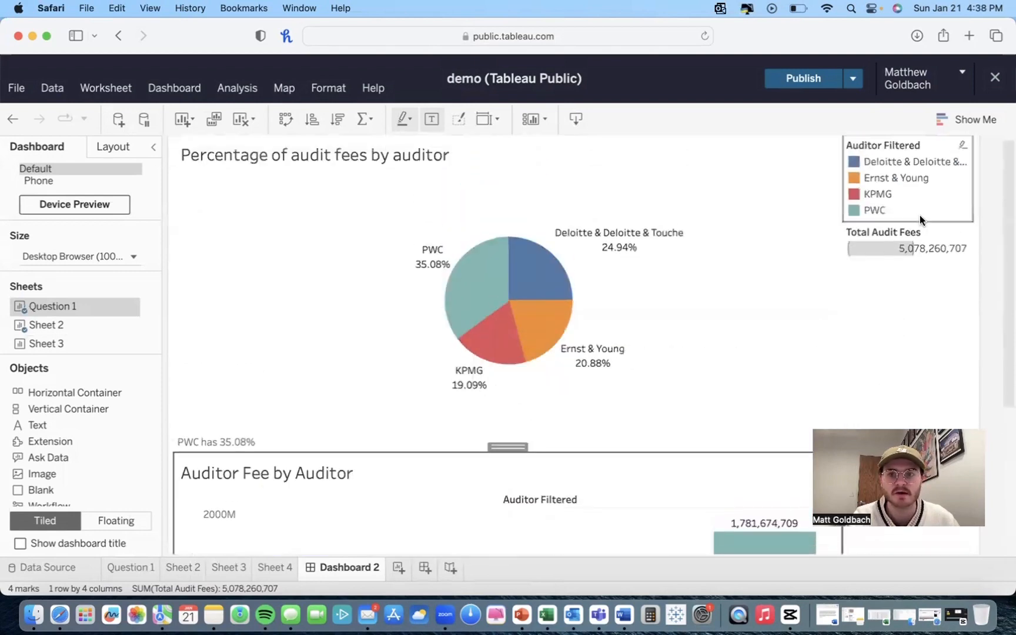
Step: Create a new story and place the Sheet 2 pie chart on its first story point
scroll(267, 453, "down", 5)
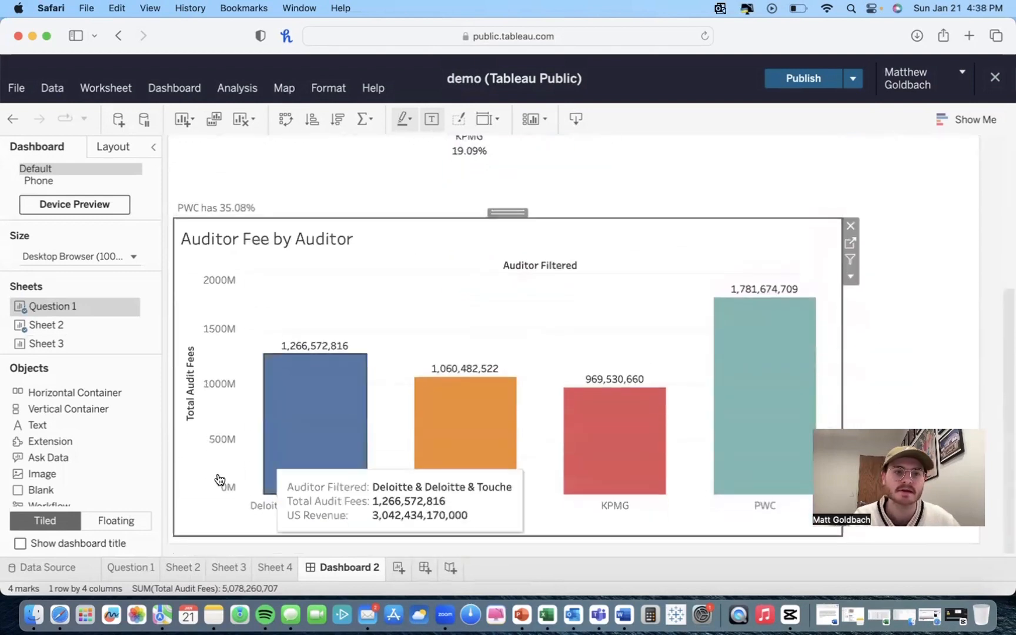
scroll(220, 480, "up", 5)
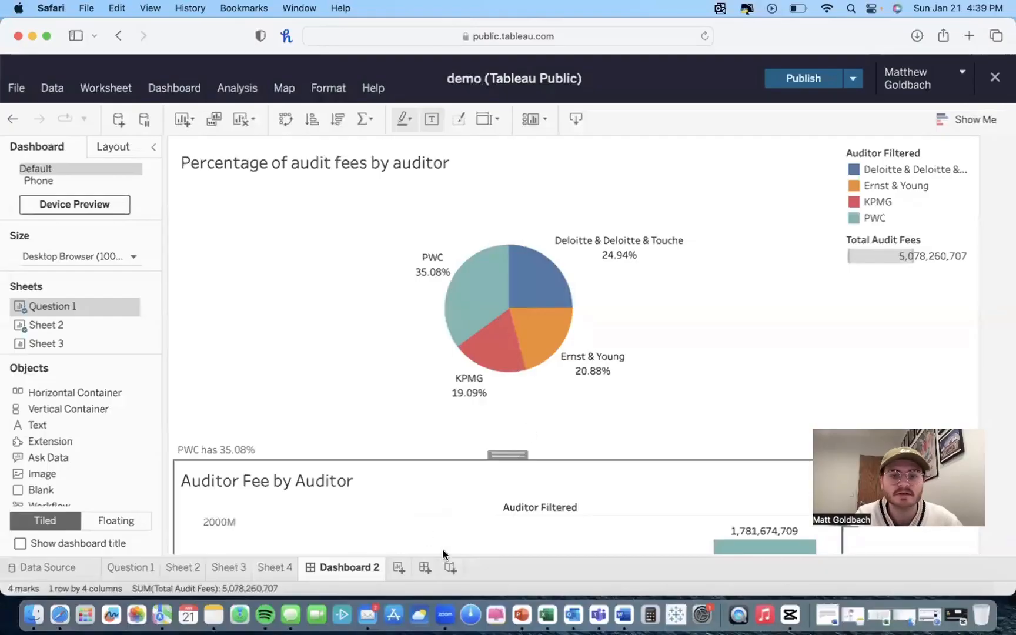
left_click(451, 567)
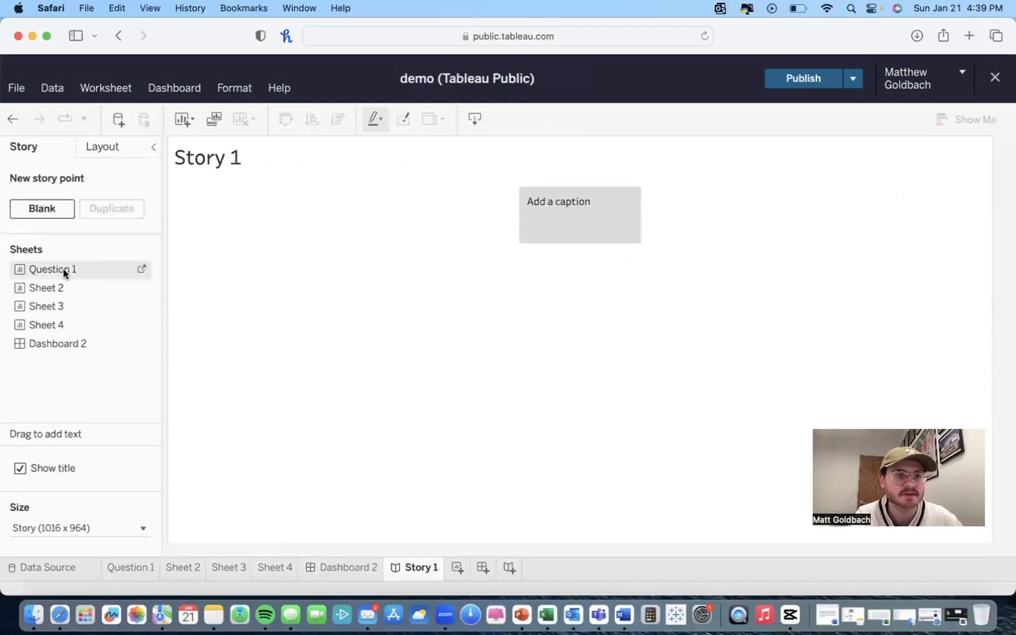
left_click_drag(63, 269, 296, 252)
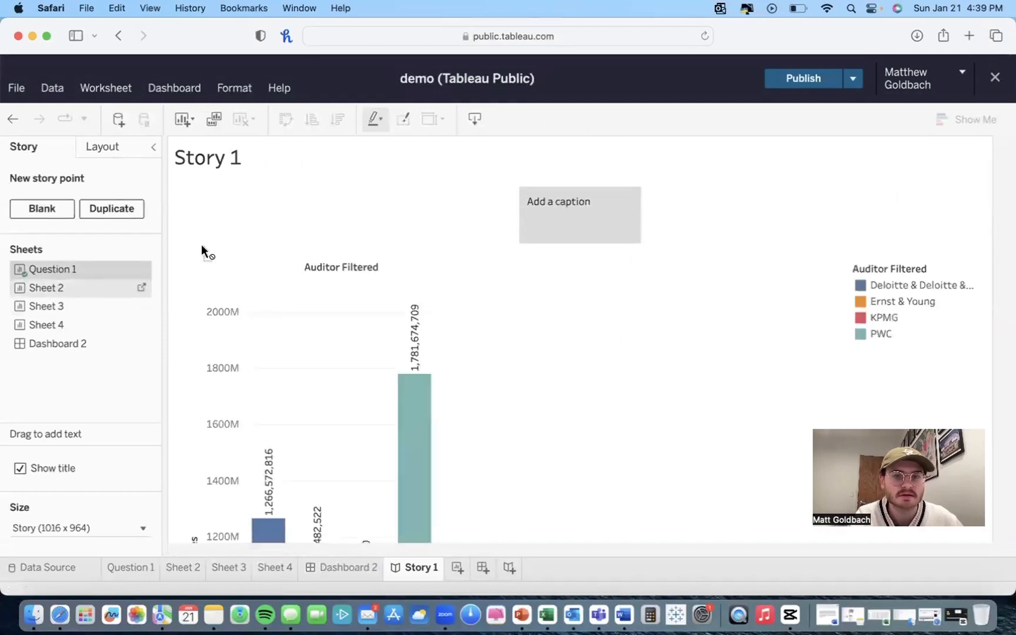
left_click_drag(95, 291, 259, 349)
Step: Scroll through the pie chart on the story point, briefly switching to Sheet 2 and back
scroll(259, 372, "down", 7)
scroll(259, 372, "up", 5)
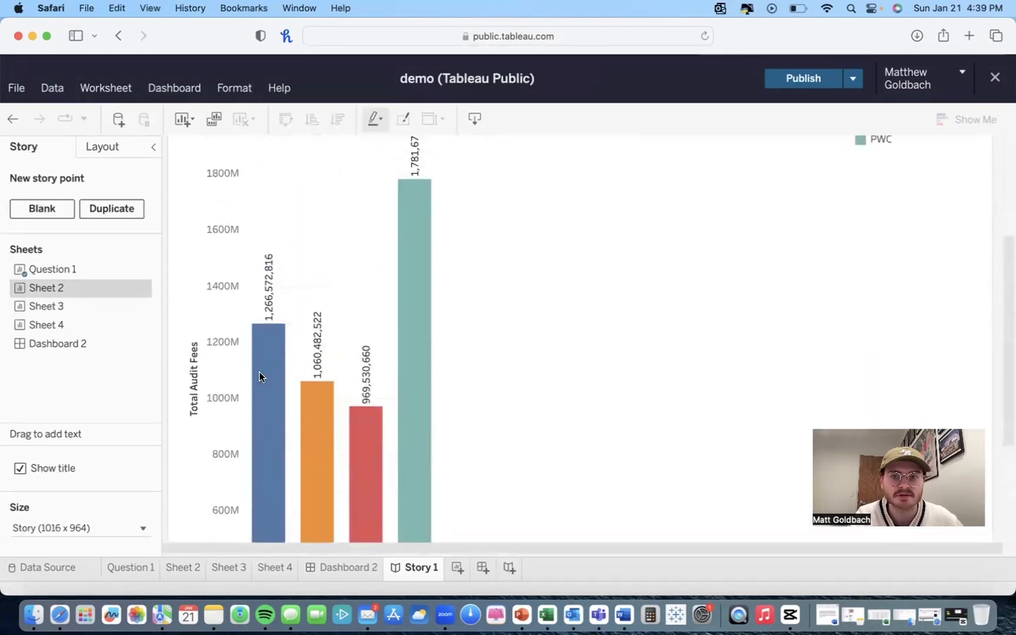
left_click_drag(32, 290, 680, 269)
scroll(351, 349, "up", 4)
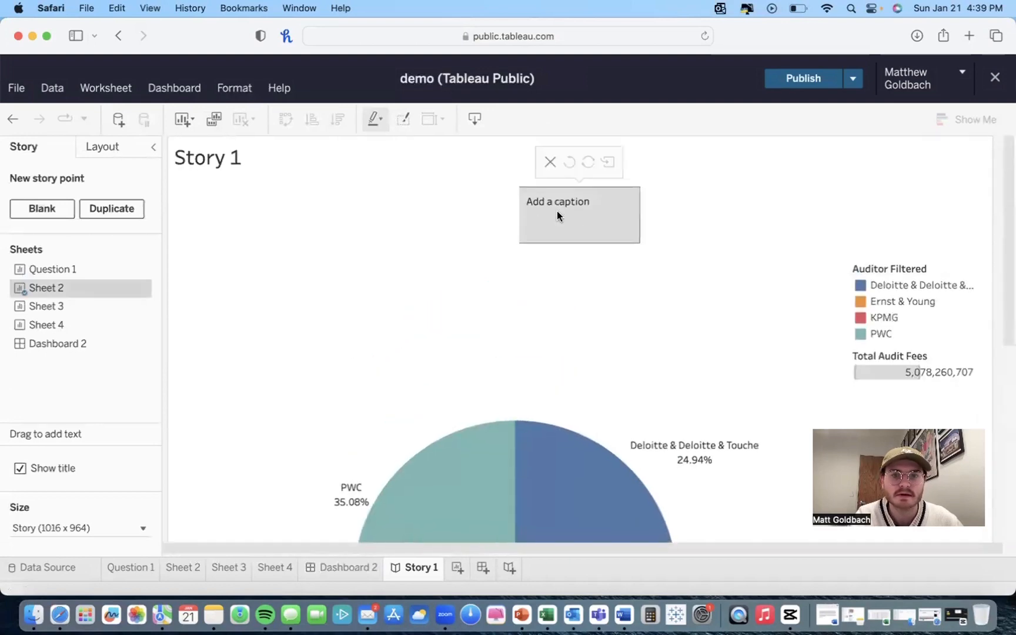
scroll(344, 330, "down", 5)
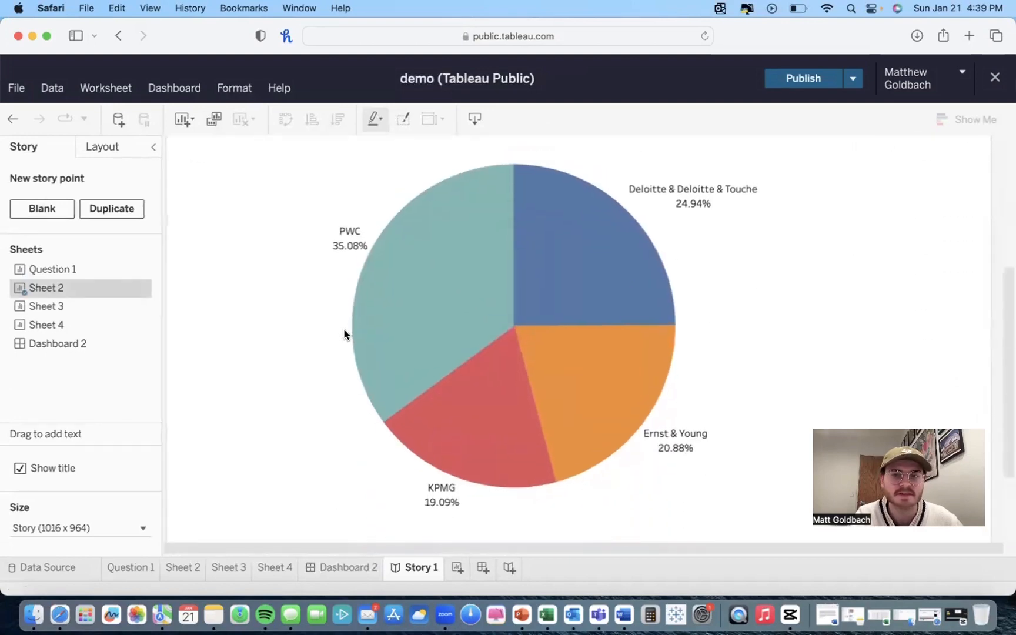
scroll(344, 330, "up", 5)
scroll(773, 361, "down", 5)
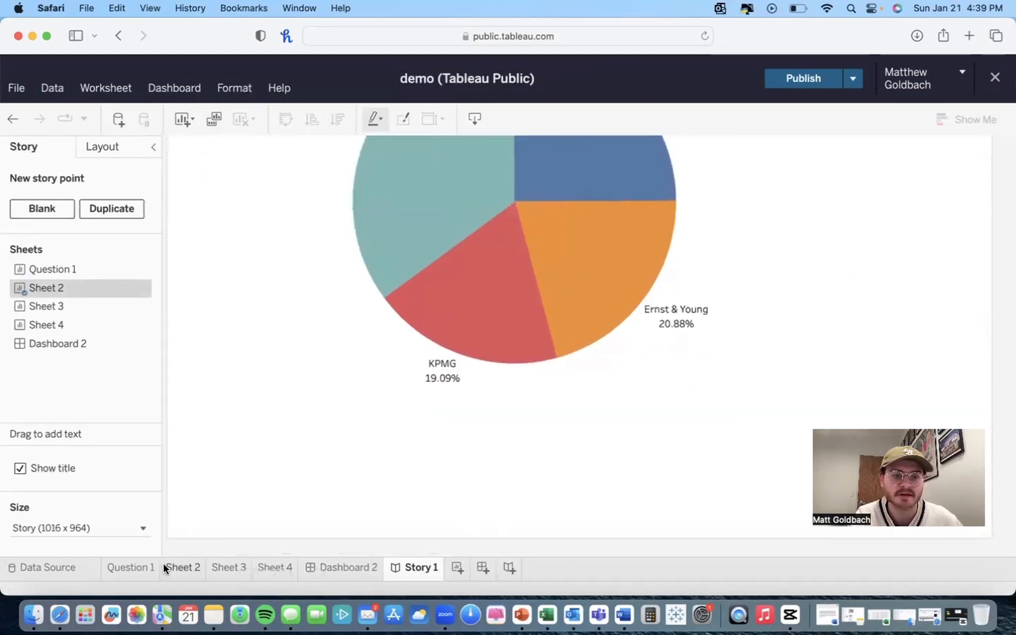
left_click(184, 566)
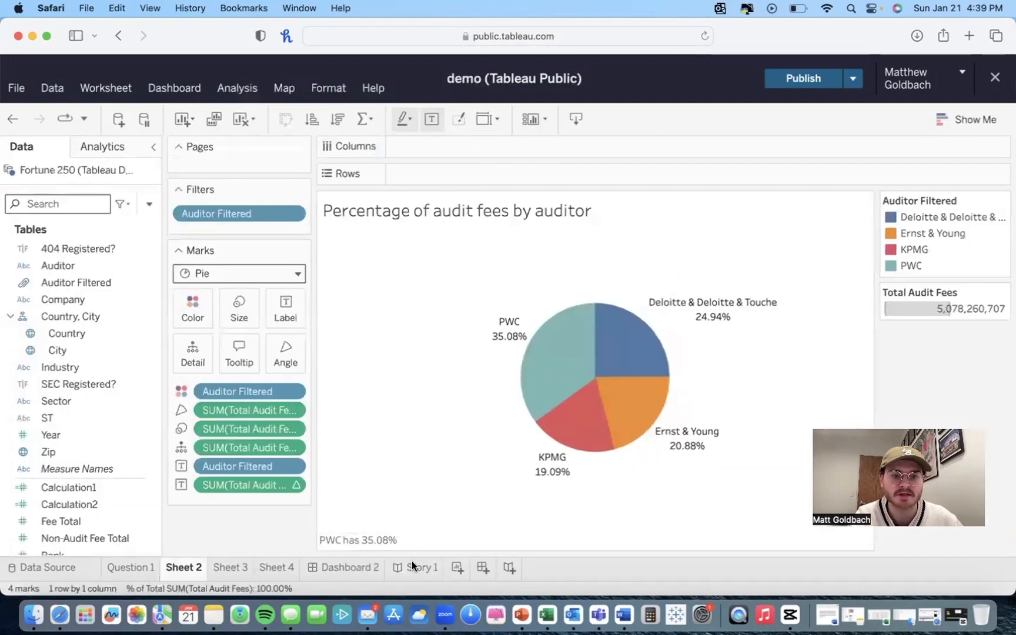
left_click(414, 565)
Step: Review the story point again, jumping to the Question 1 worksheet and returning to the story
mouse_move(573, 213)
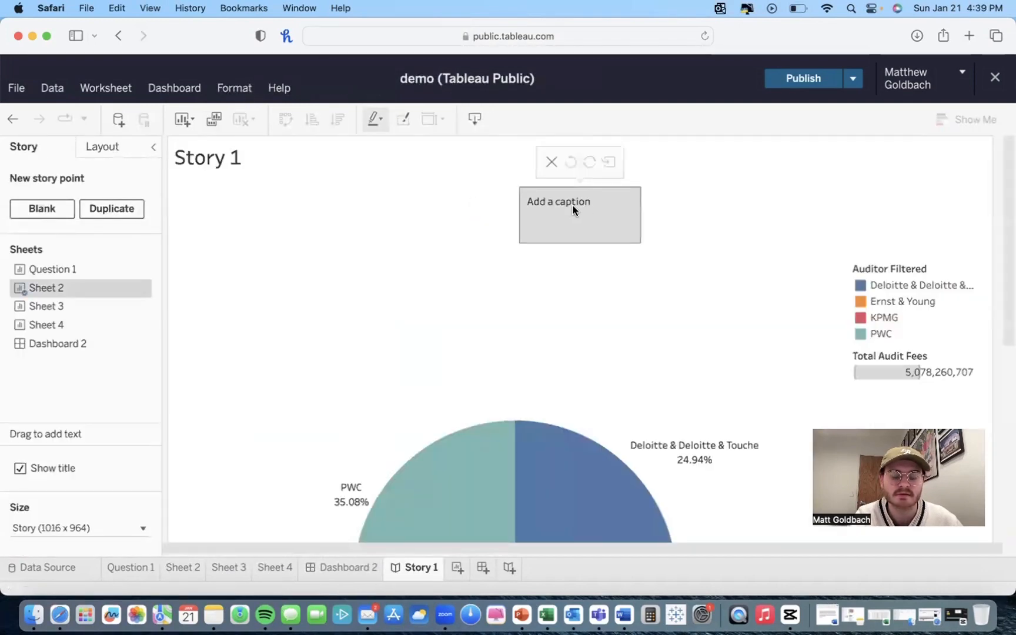
scroll(559, 217, "down", 2)
scroll(558, 217, "up", 1)
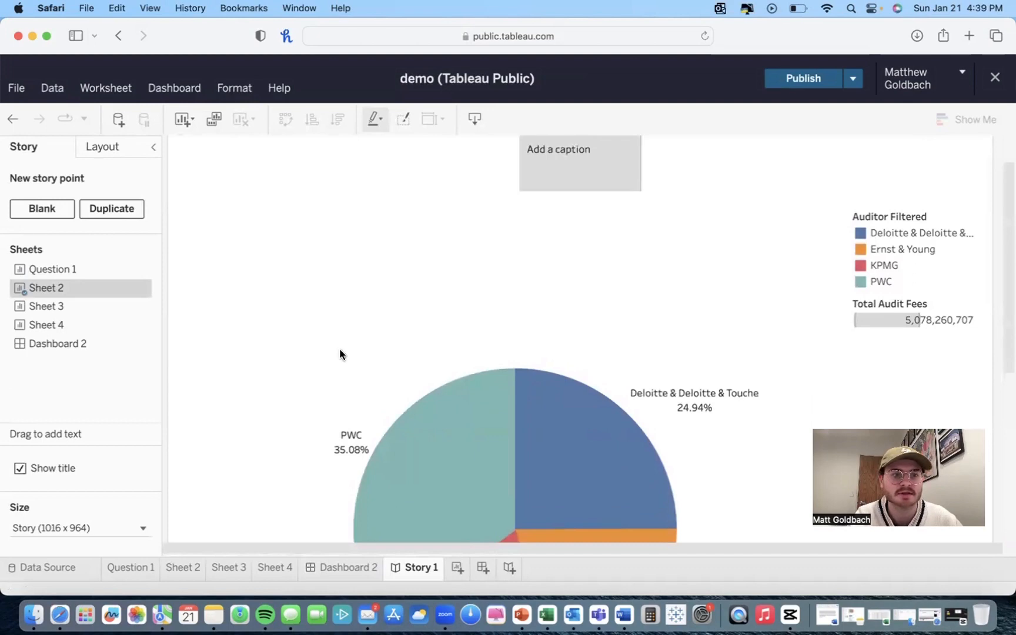
scroll(380, 281, "up", 2)
scroll(492, 458, "down", 5)
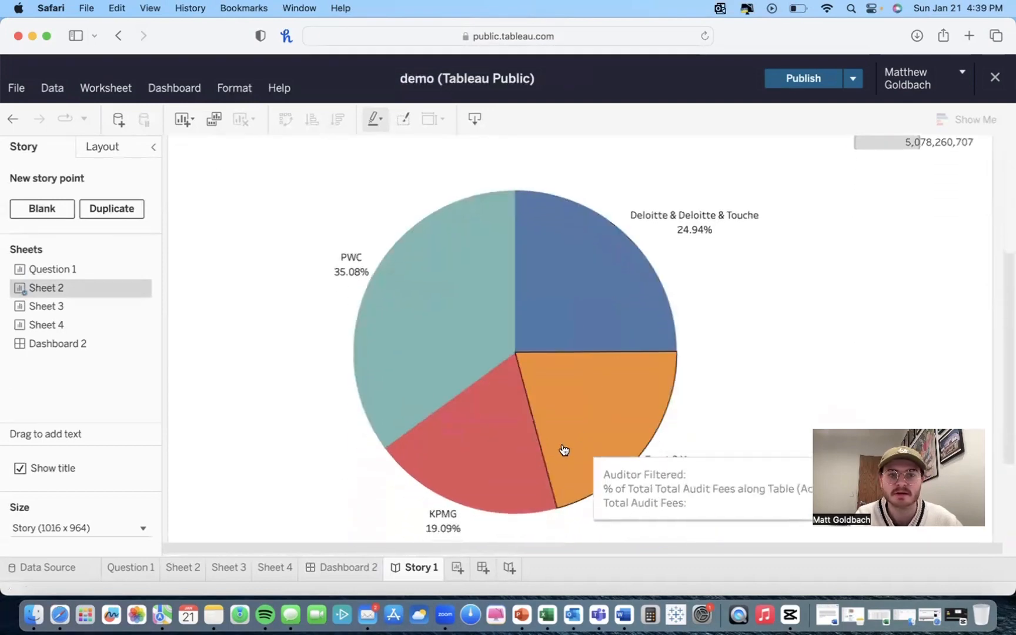
scroll(504, 439, "up", 5)
left_click_drag(69, 268, 119, 273)
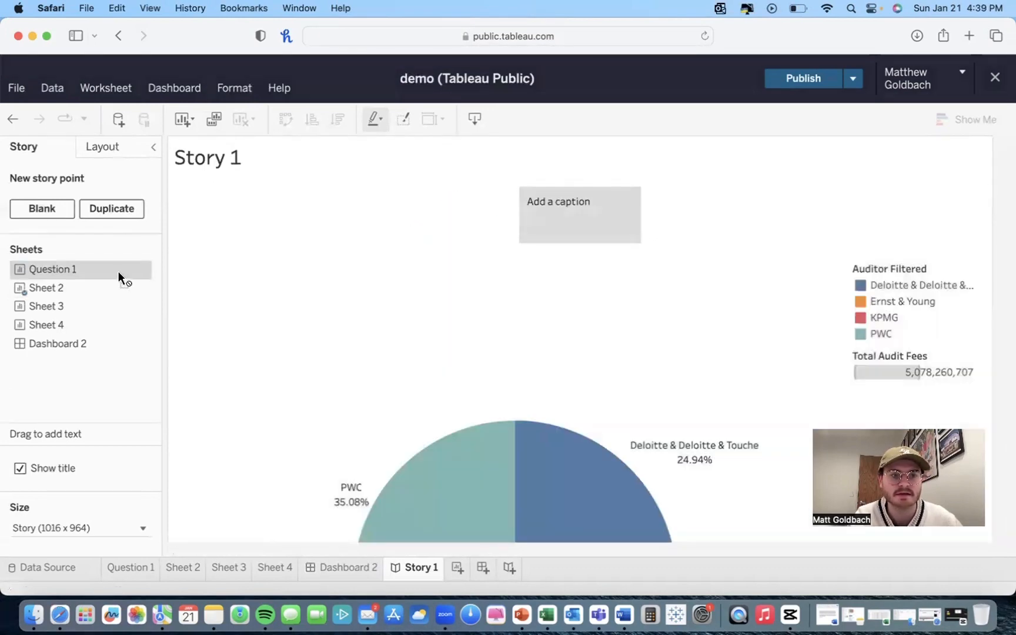
left_click(141, 269)
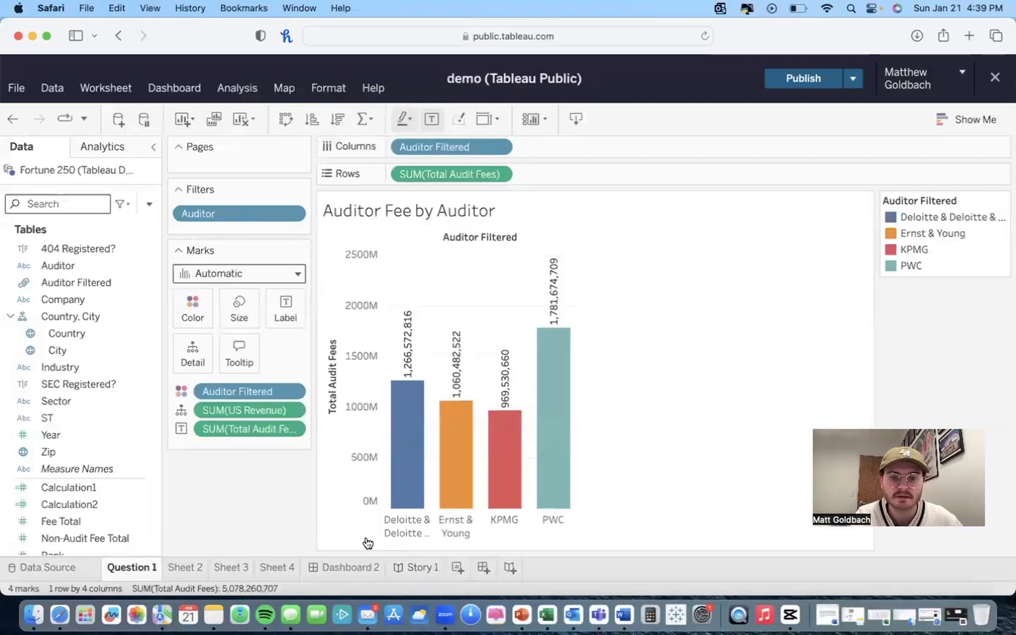
left_click(413, 567)
scroll(296, 327, "down", 5)
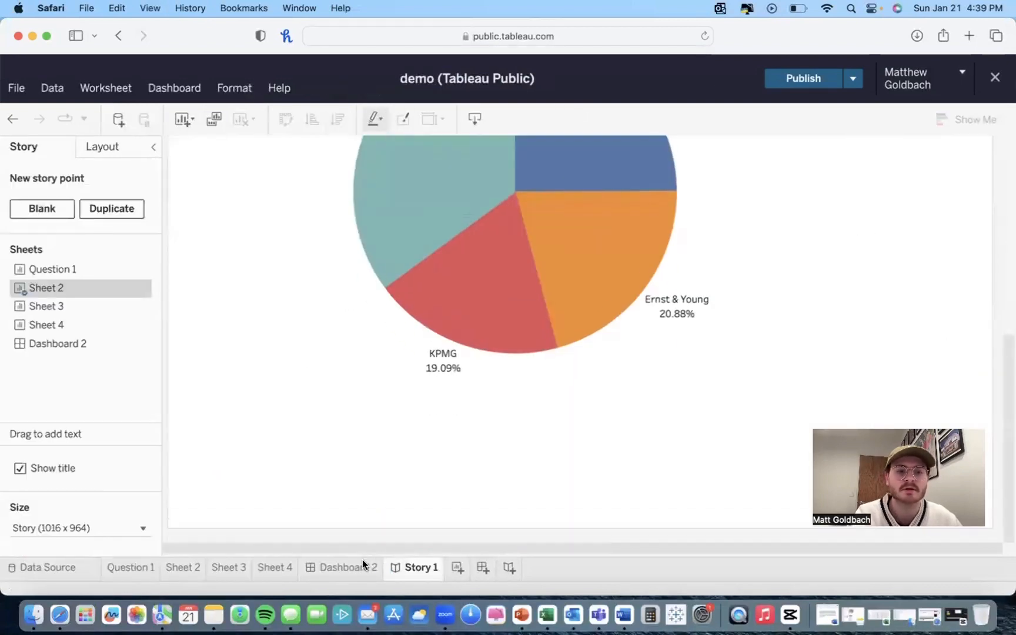
Step: Return to Dashboard 2 and scroll through its pie and bar charts
left_click(344, 568)
scroll(307, 411, "down", 1)
scroll(306, 412, "down", 5)
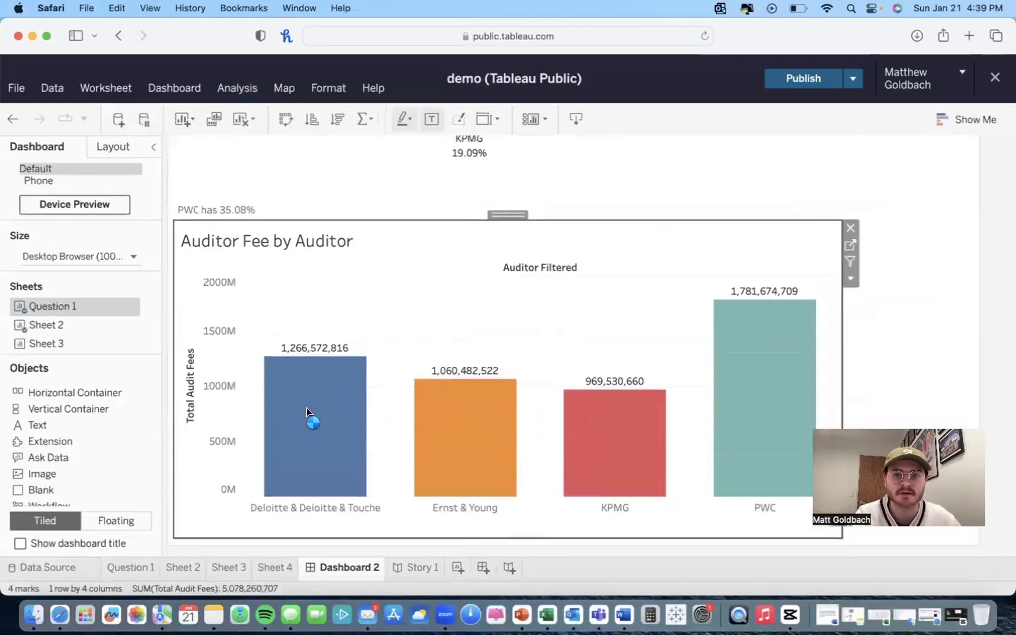
scroll(311, 417, "up", 6)
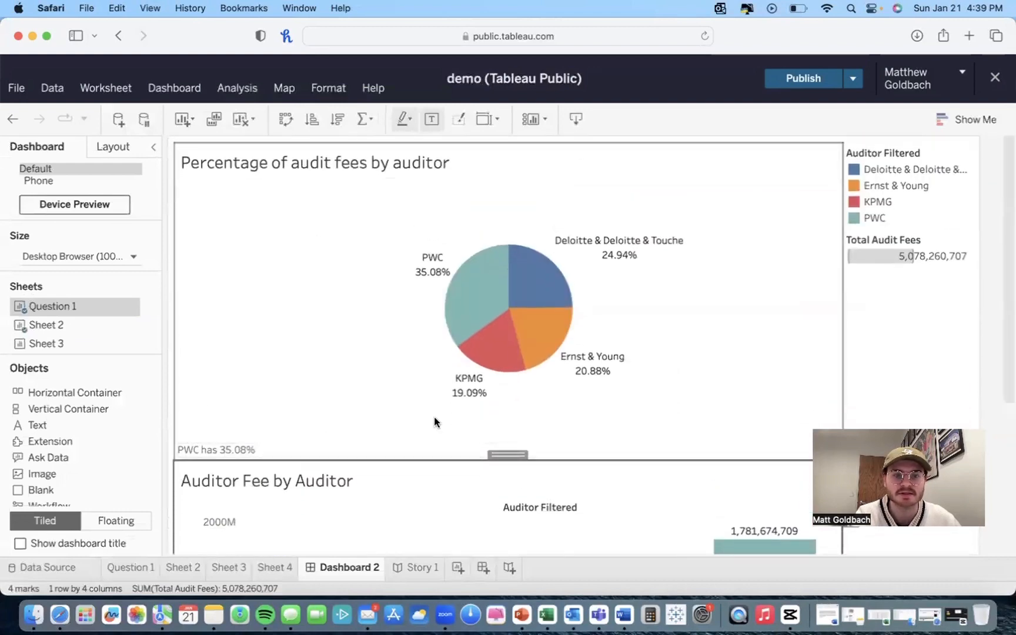
scroll(352, 443, "down", 5)
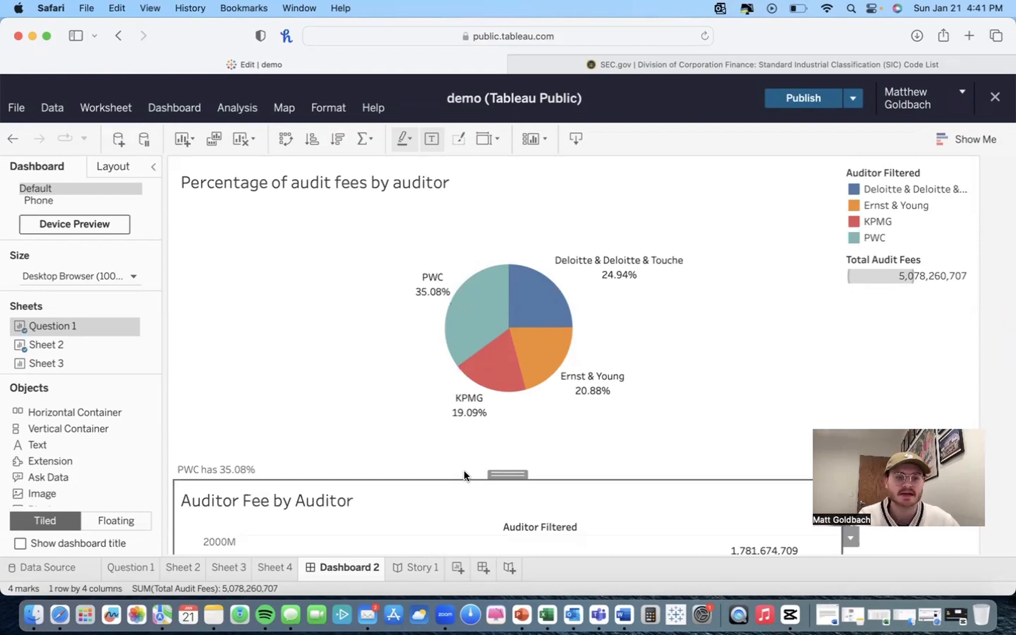
Step: Open the Question 1 worksheet and browse the fields listed in the data pane
left_click(131, 567)
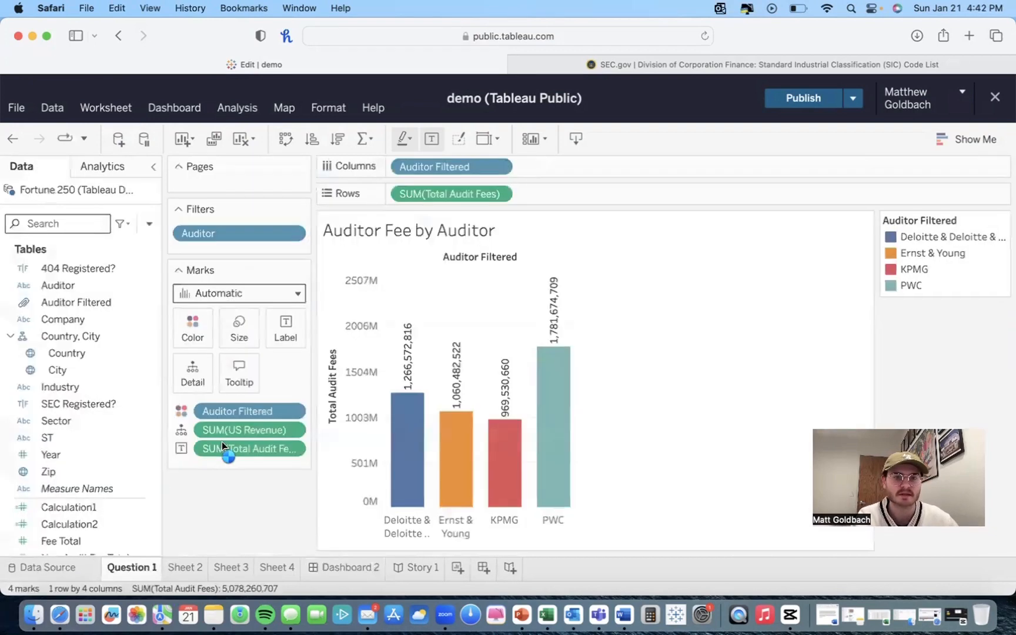
scroll(69, 314, "down", 2)
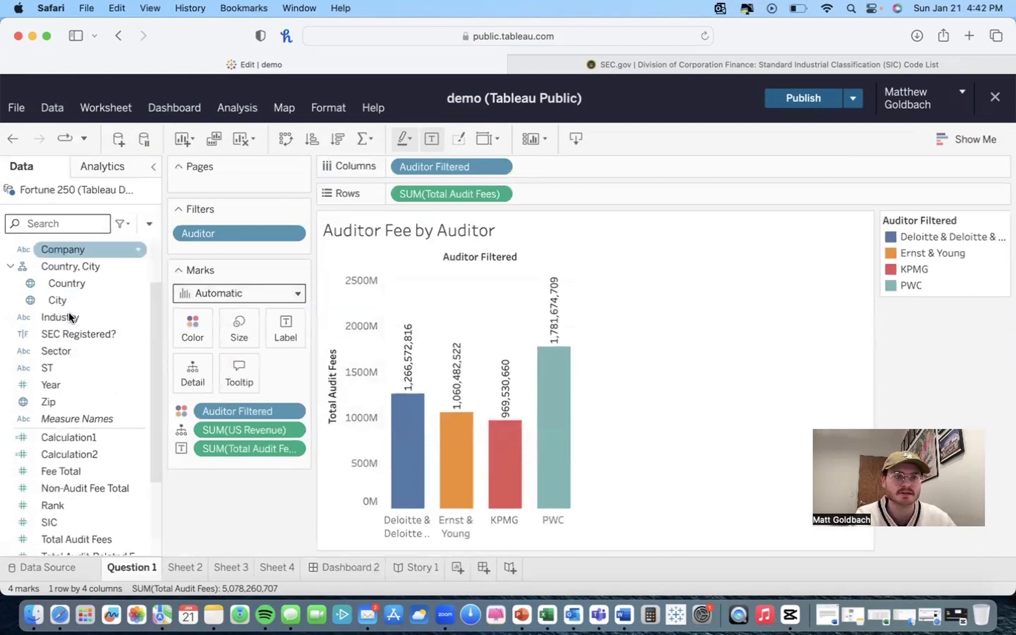
scroll(69, 316, "down", 5)
scroll(68, 317, "up", 7)
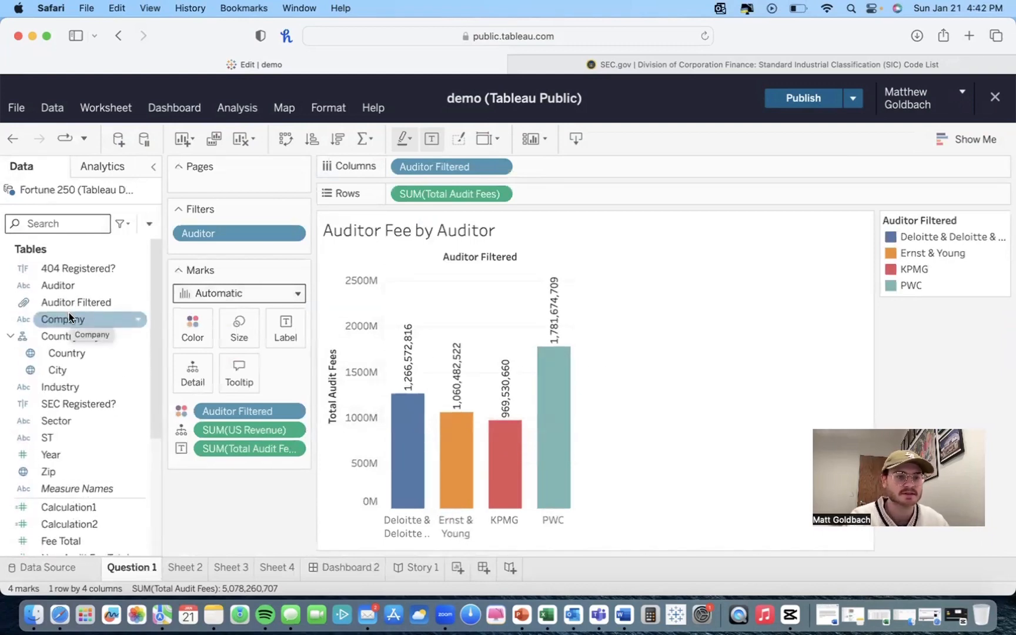
scroll(68, 312, "down", 5)
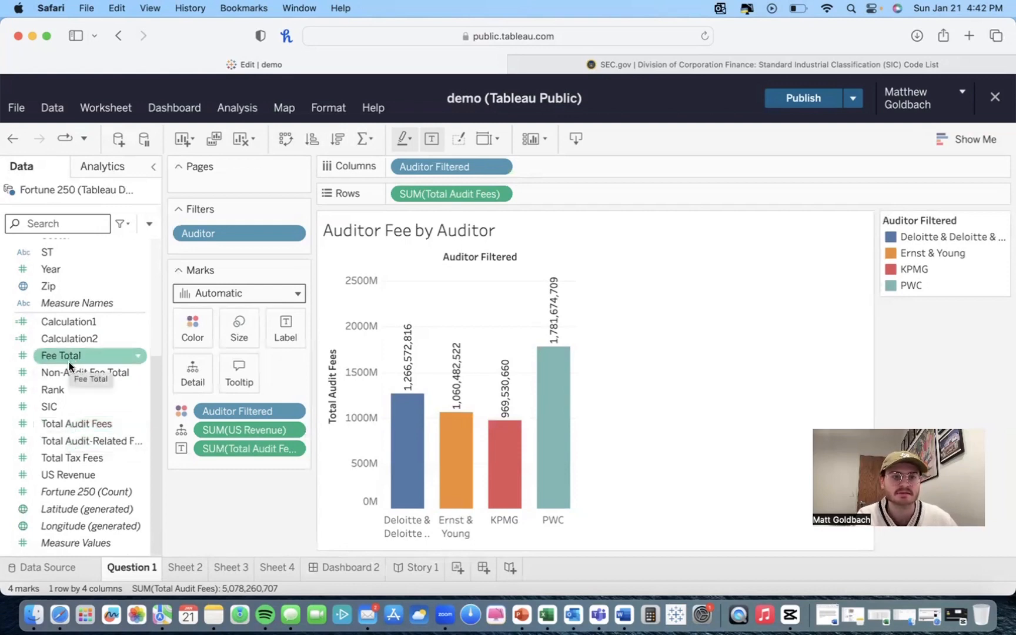
scroll(69, 362, "up", 5)
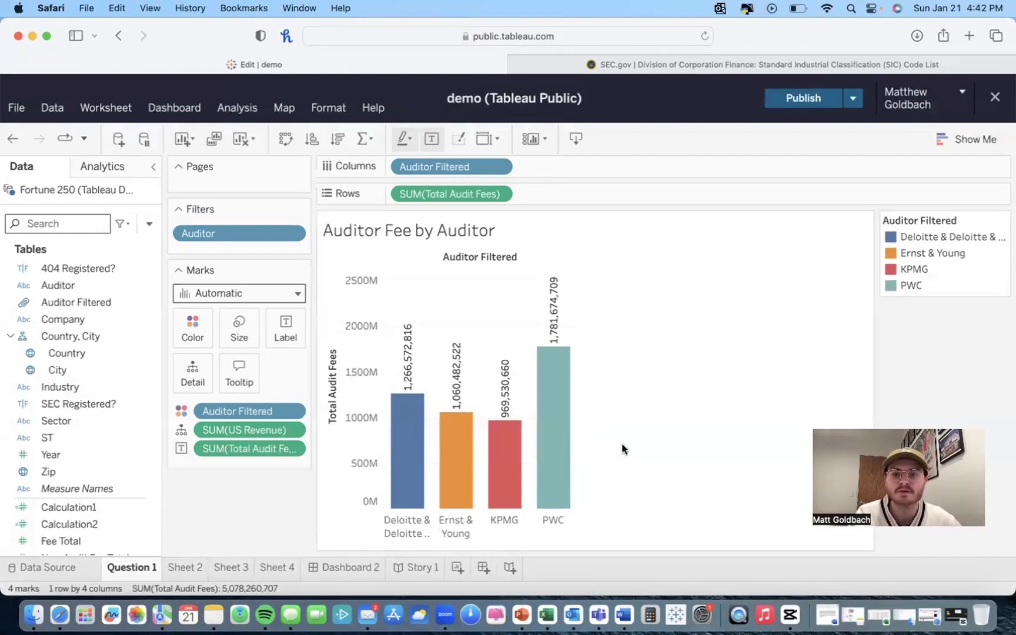
Step: Switch to Excel and browse the columns and rows of the Tableau Demo Data spreadsheet
left_click(879, 615)
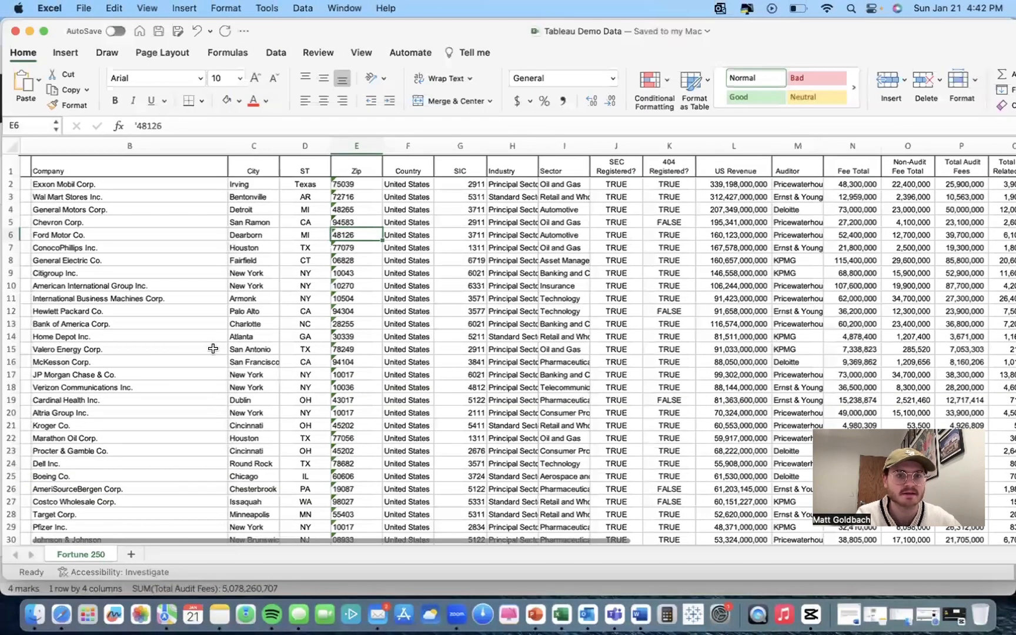
scroll(213, 349, "left", 2)
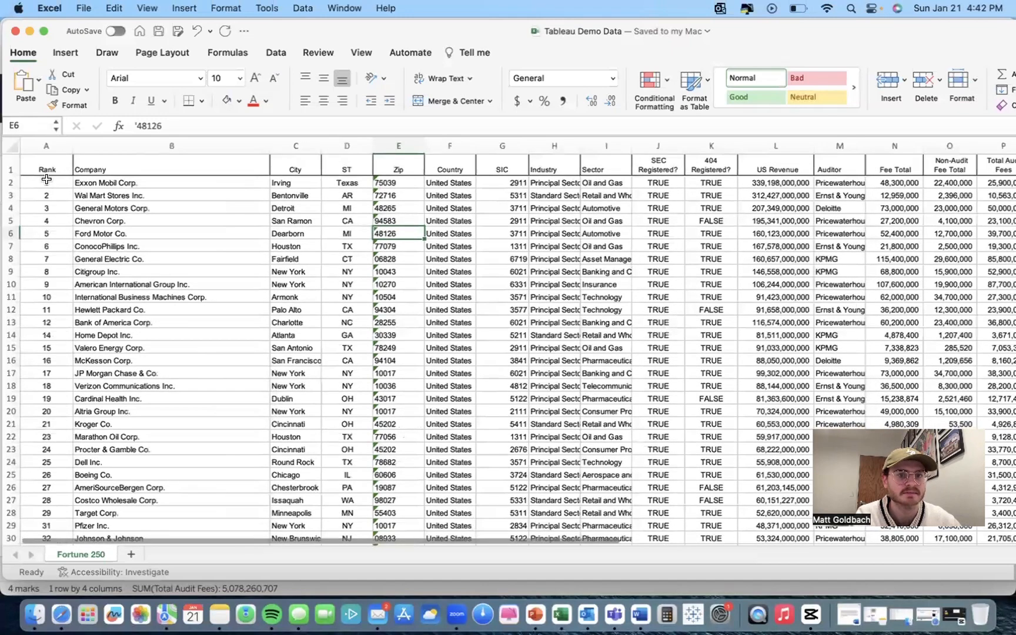
scroll(346, 246, "right", 2)
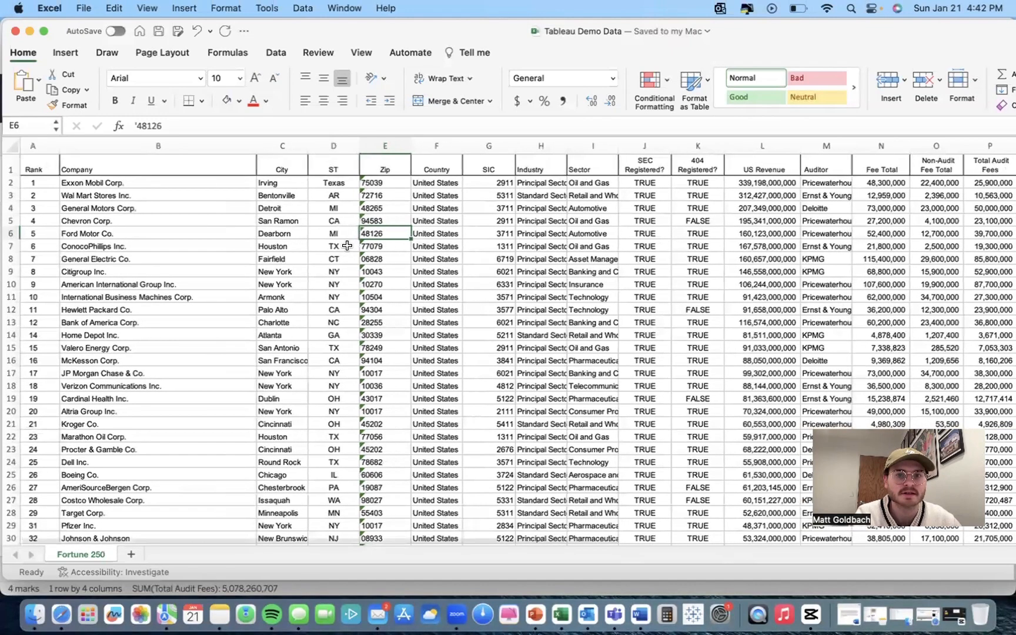
scroll(347, 245, "right", 2)
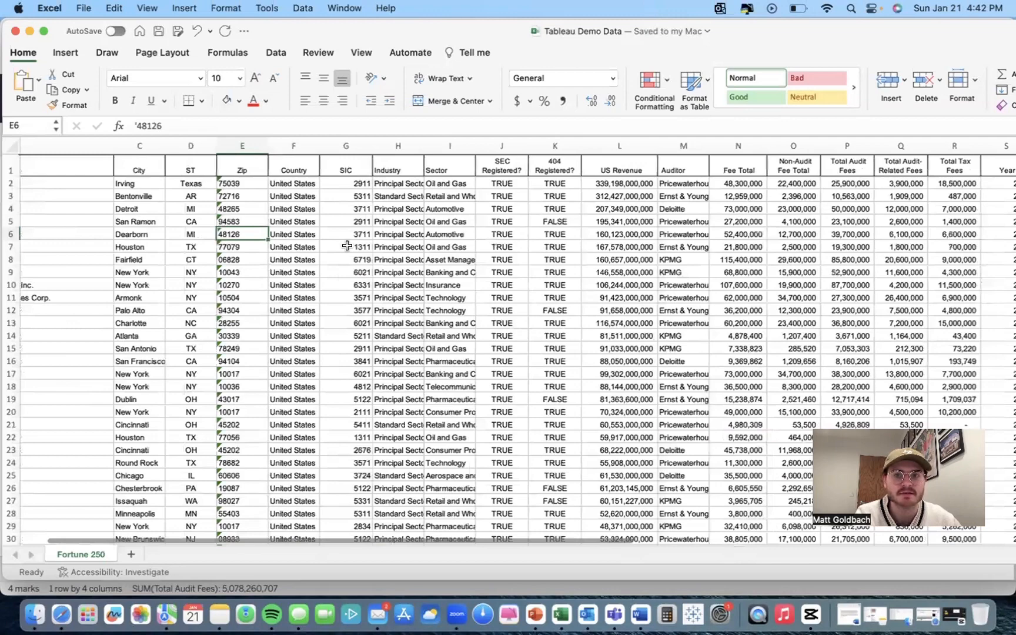
scroll(347, 246, "right", 3)
scroll(347, 246, "down", 2)
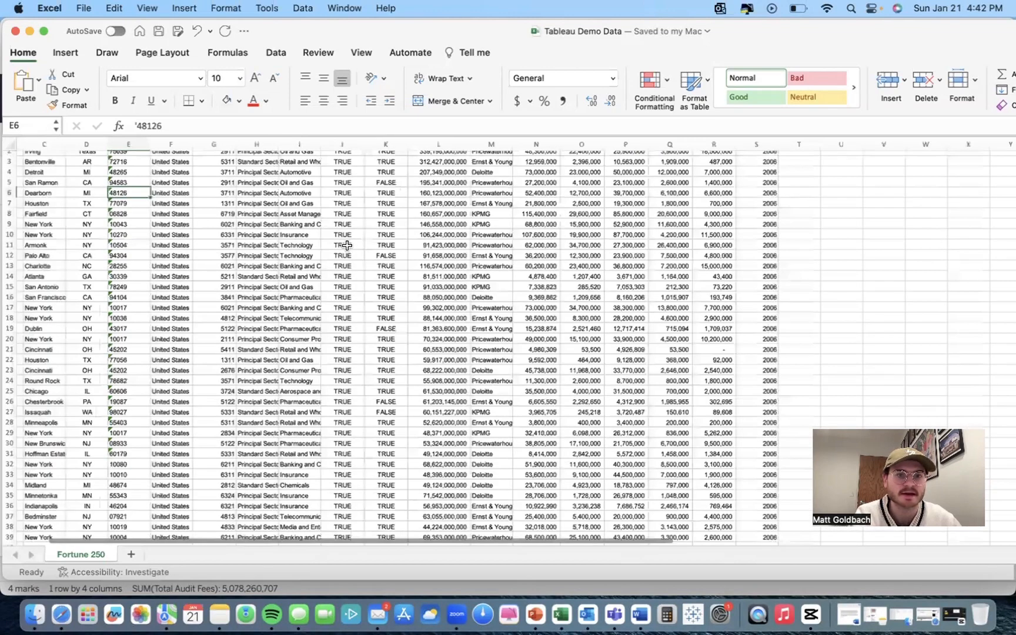
scroll(347, 246, "down", 2)
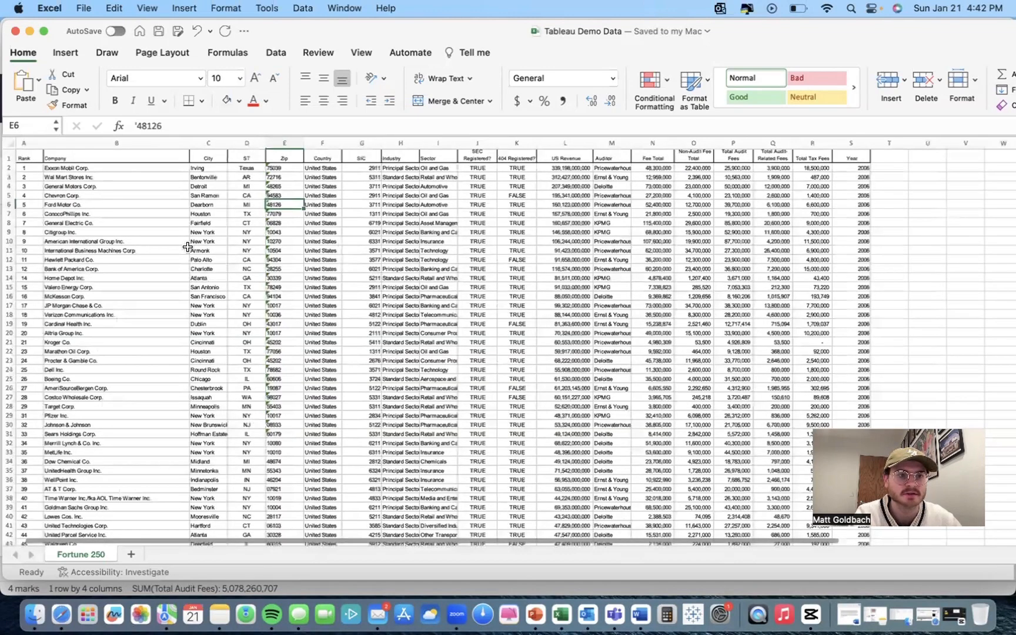
scroll(187, 247, "up", 3)
scroll(70, 223, "down", 1)
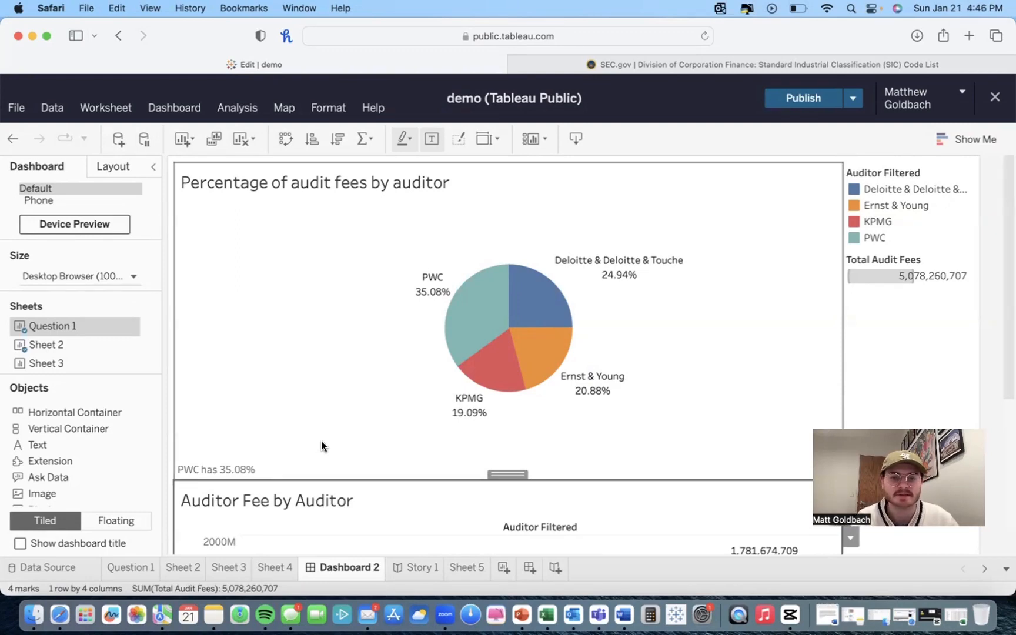
Step: Create a new worksheet and add the SIC field to its rows
left_click(465, 566)
scroll(25, 461, "down", 8)
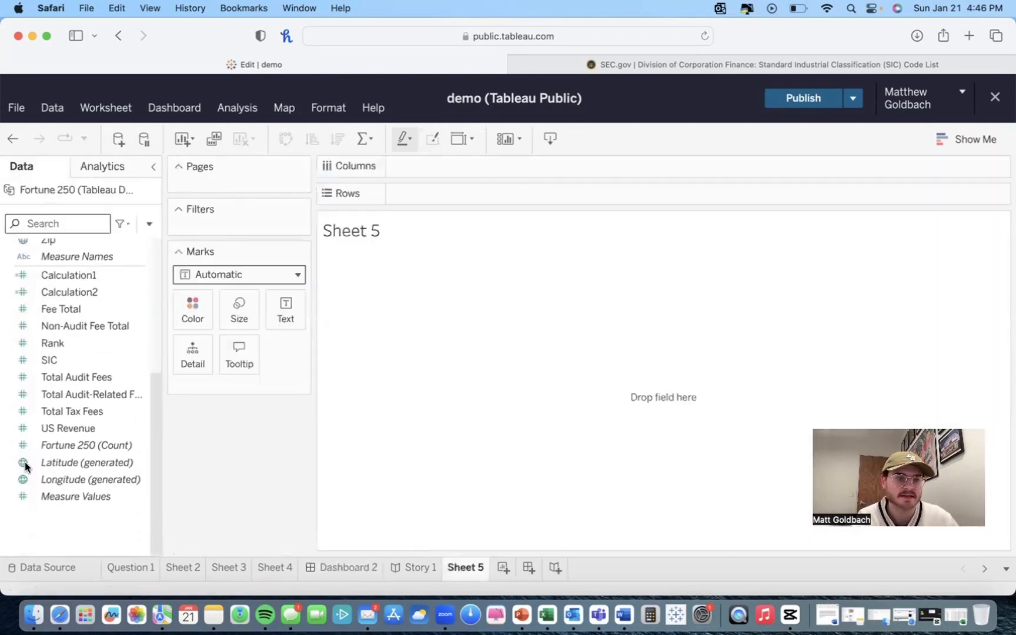
right_click(66, 407)
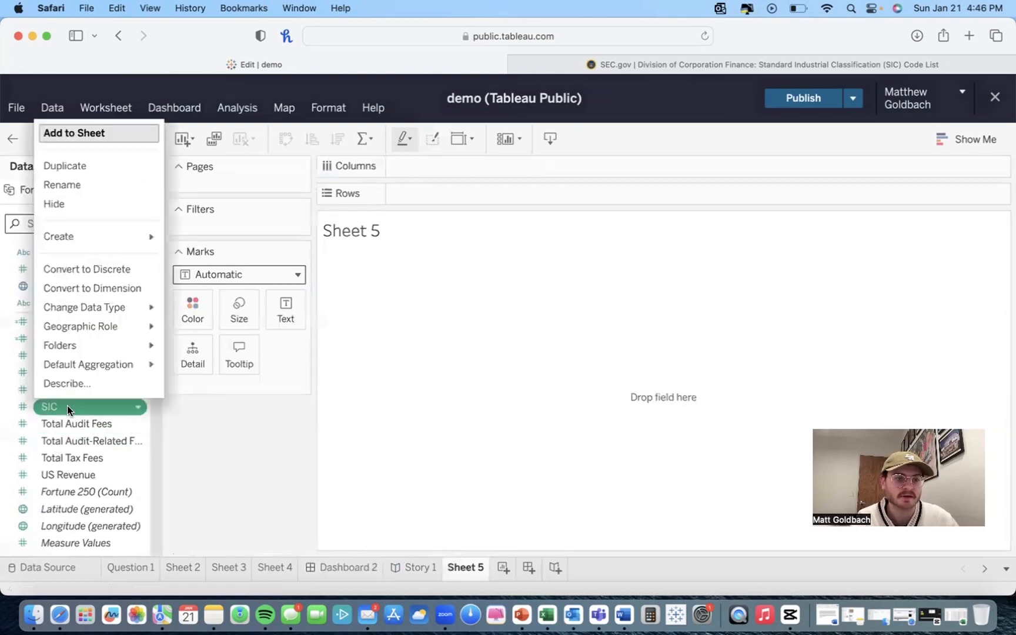
left_click(66, 407)
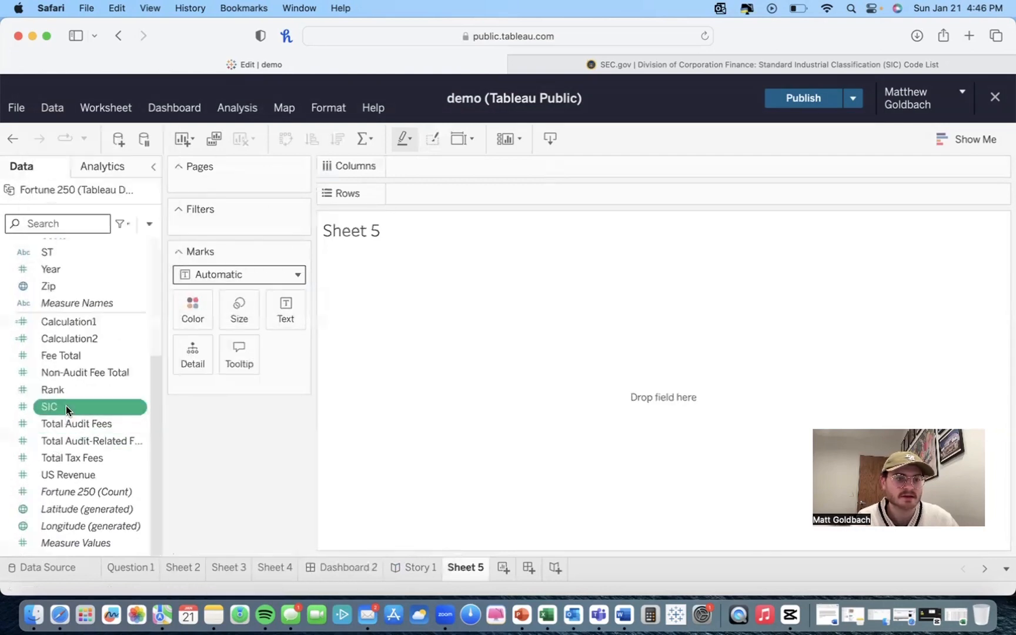
double_click(66, 407)
Step: Create a group on the SIC field to open its group editor
right_click(76, 410)
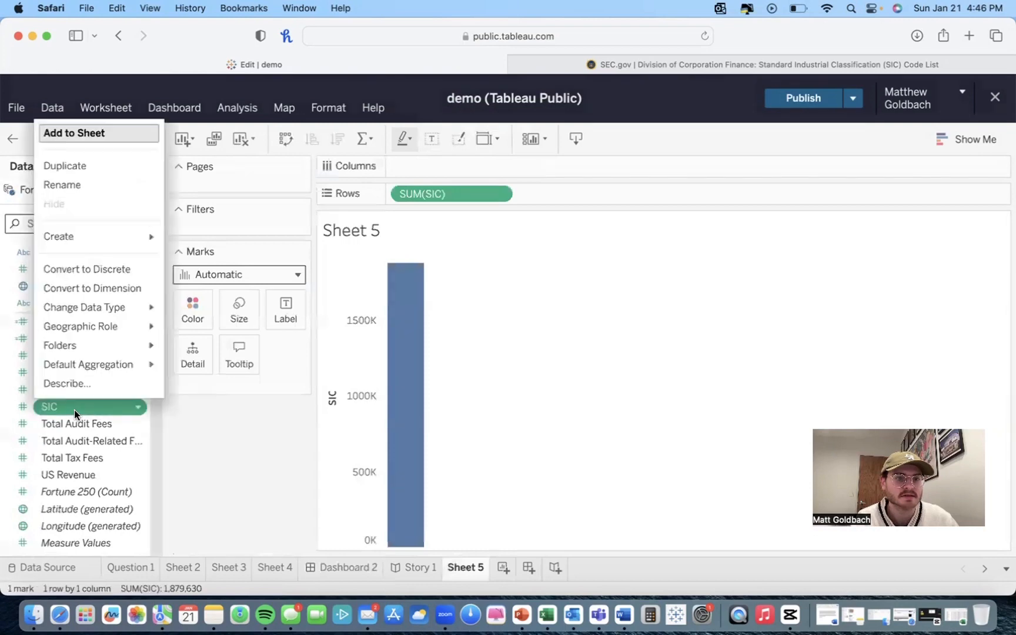
mouse_move(79, 236)
left_click(189, 237)
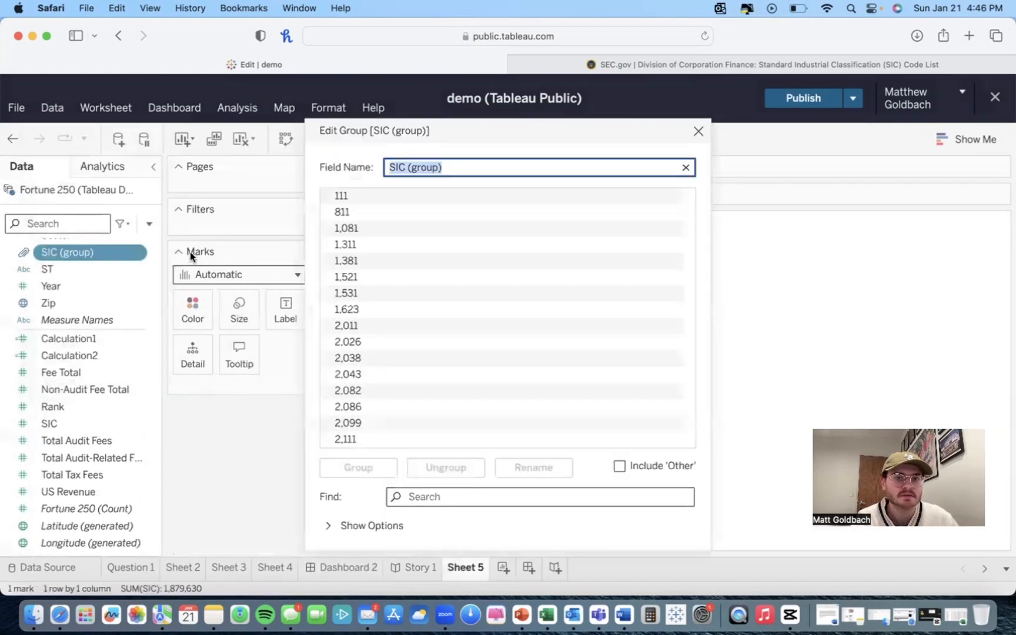
scroll(369, 270, "down", 10)
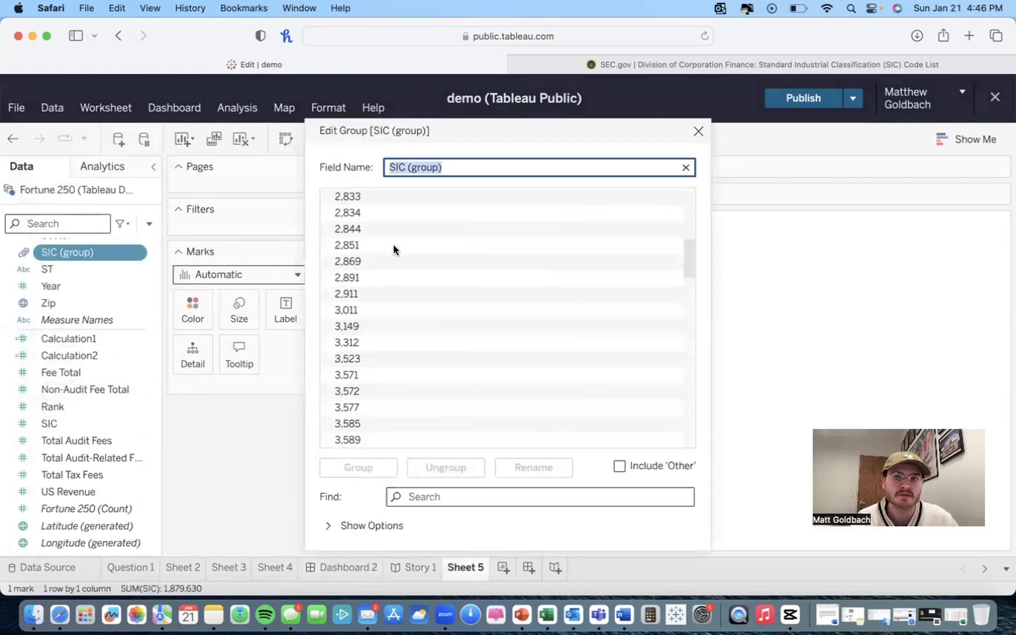
Step: Switch to the SEC Standard Industrial Classification Code List page and browse its SIC code table
left_click(556, 58)
scroll(434, 195, "up", 10)
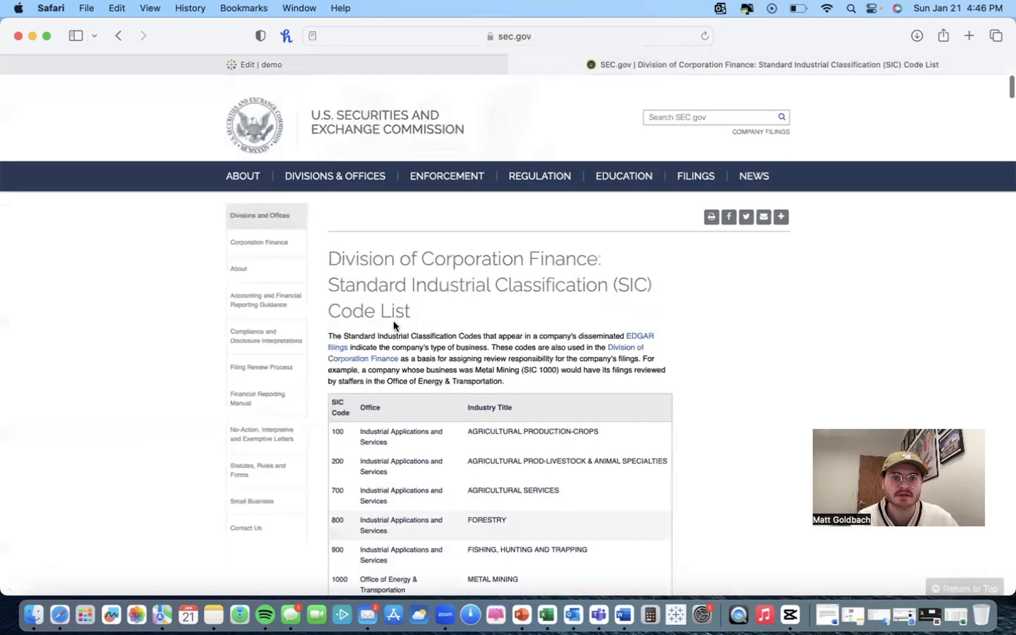
scroll(394, 325, "down", 5)
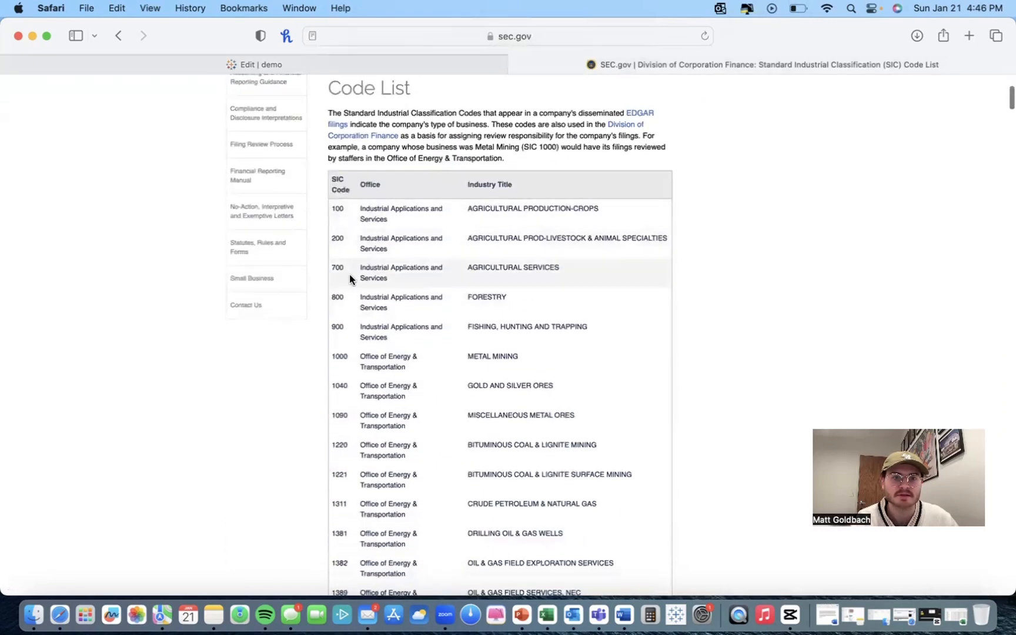
scroll(346, 341, "down", 2)
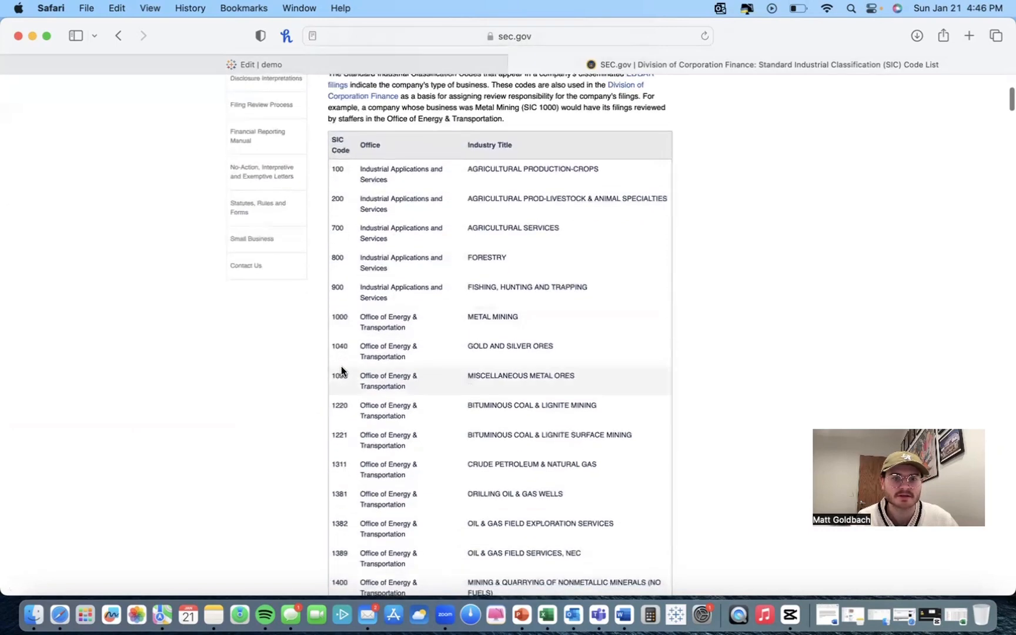
scroll(341, 366, "up", 1)
scroll(347, 365, "down", 6)
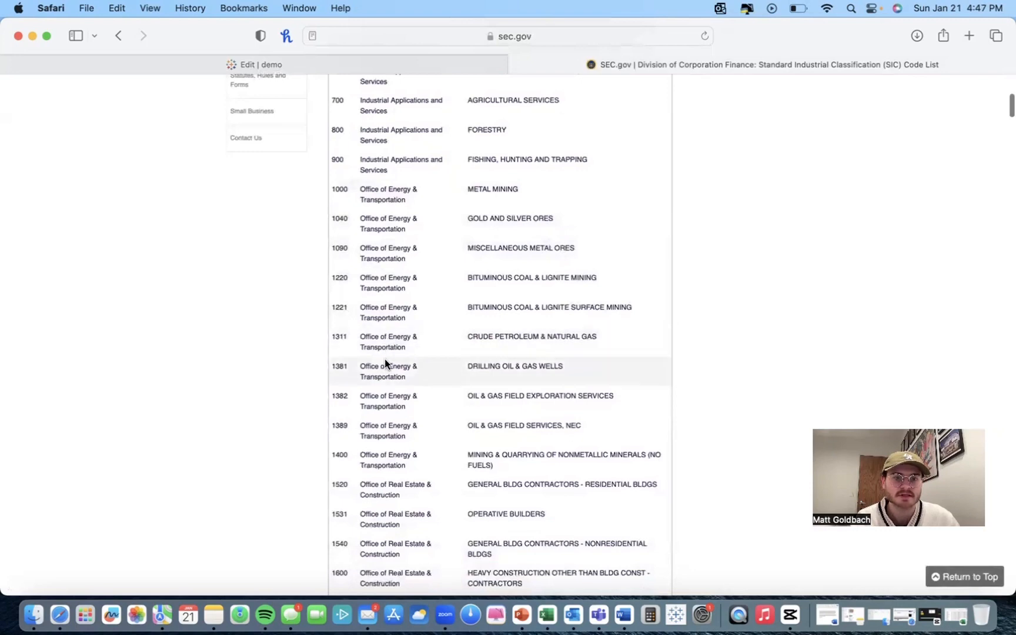
Step: Return to the group editor and group SIC codes 1,081 through 1,623 together
left_click(436, 61)
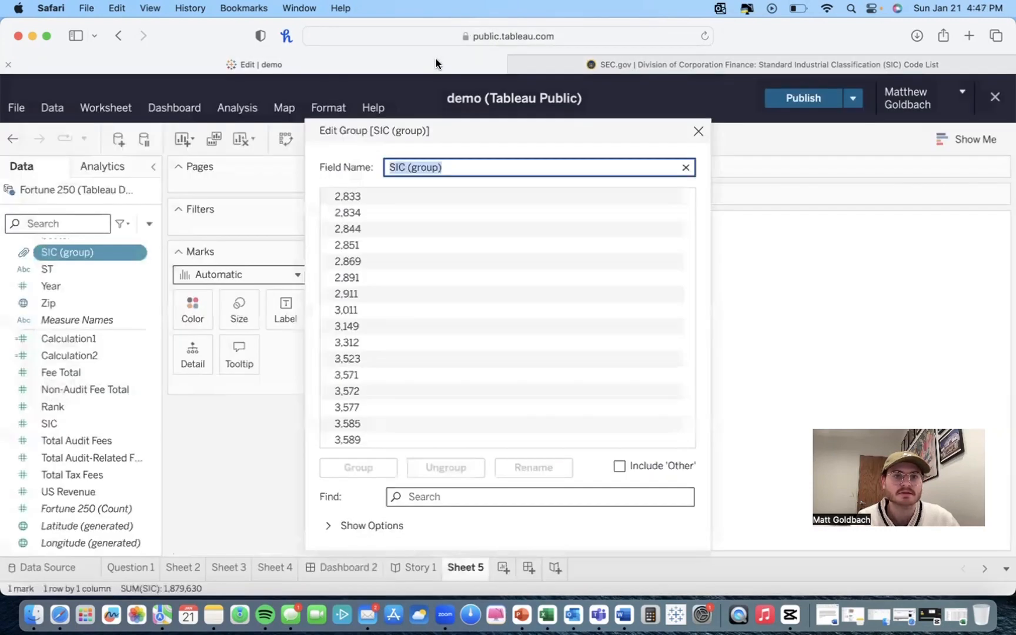
scroll(362, 251, "up", 10)
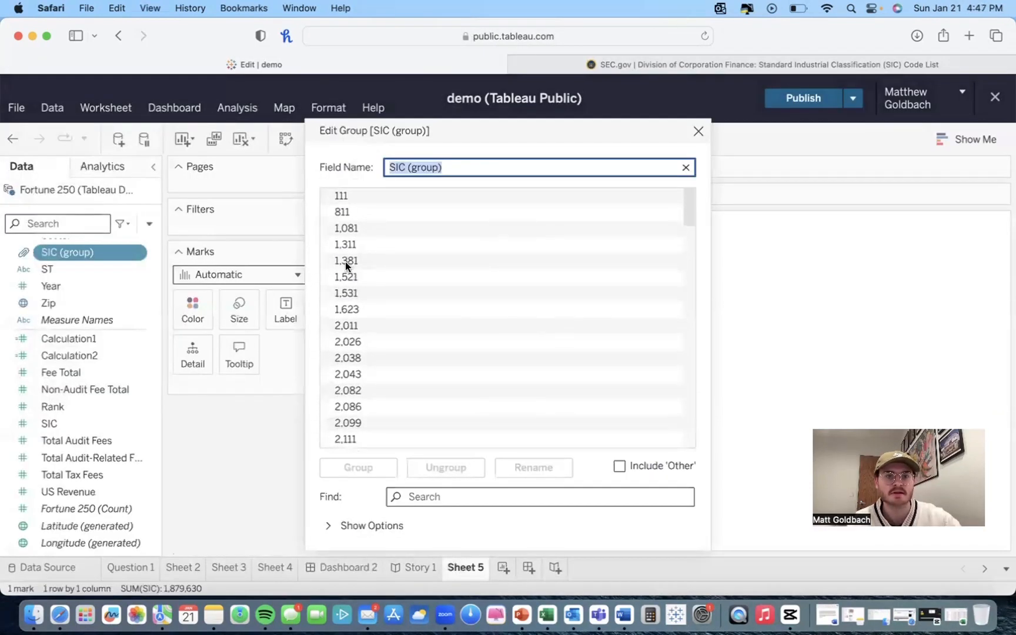
left_click(343, 229)
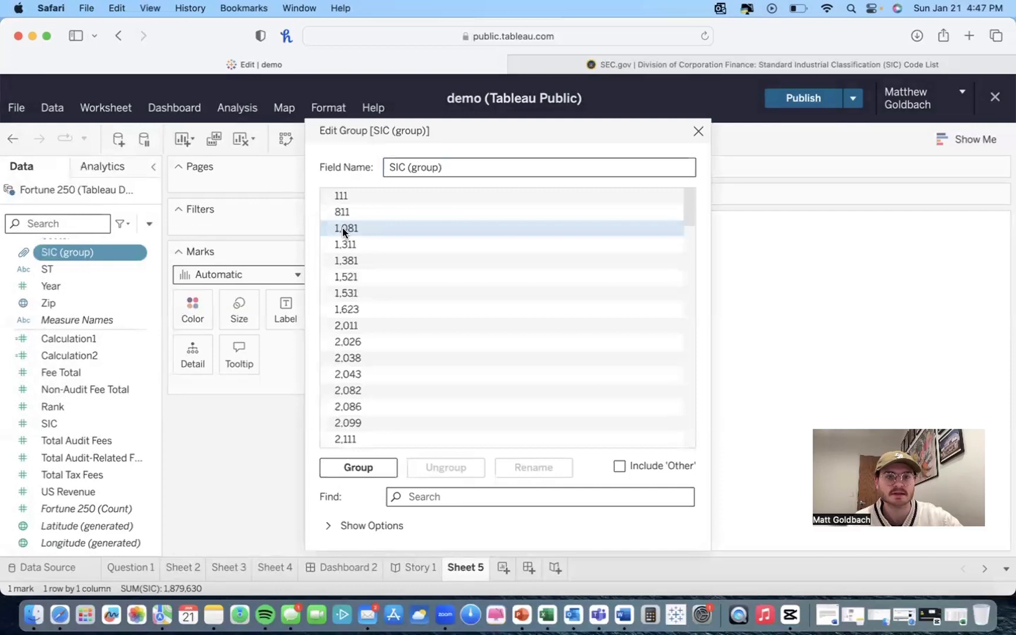
left_click(349, 467)
left_click_drag(358, 256, 360, 230)
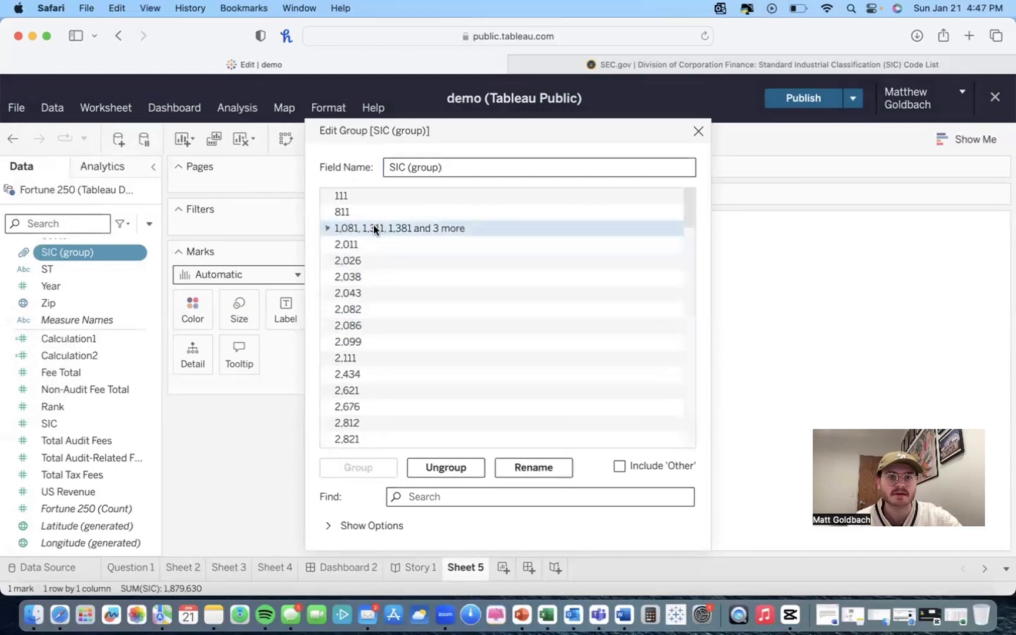
Step: Rename the new group Office of energy and transportation, review its member codes, and close the group editor
left_click(526, 468)
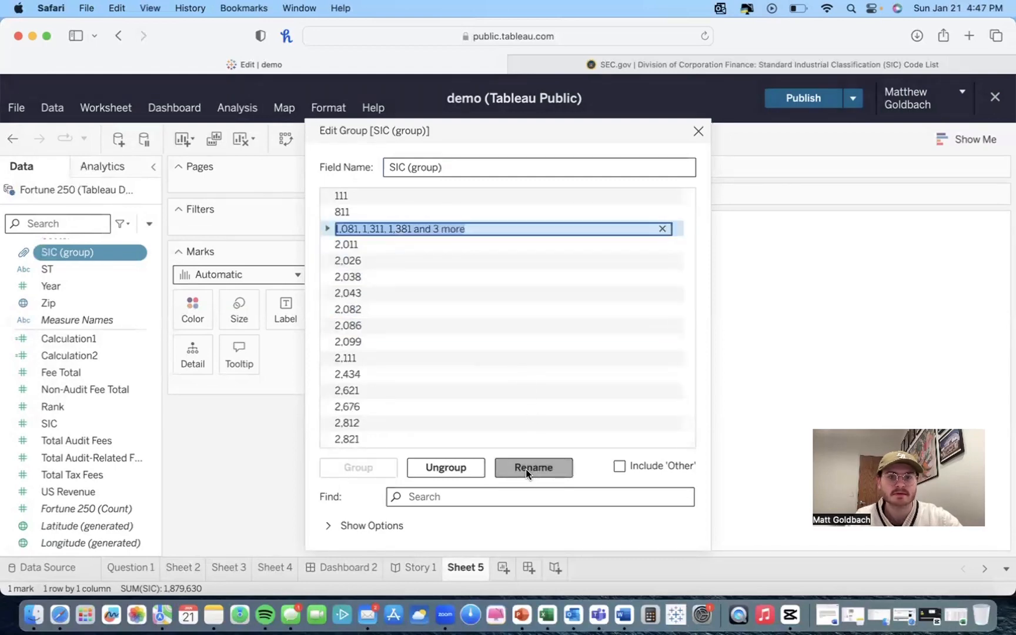
type("Offi")
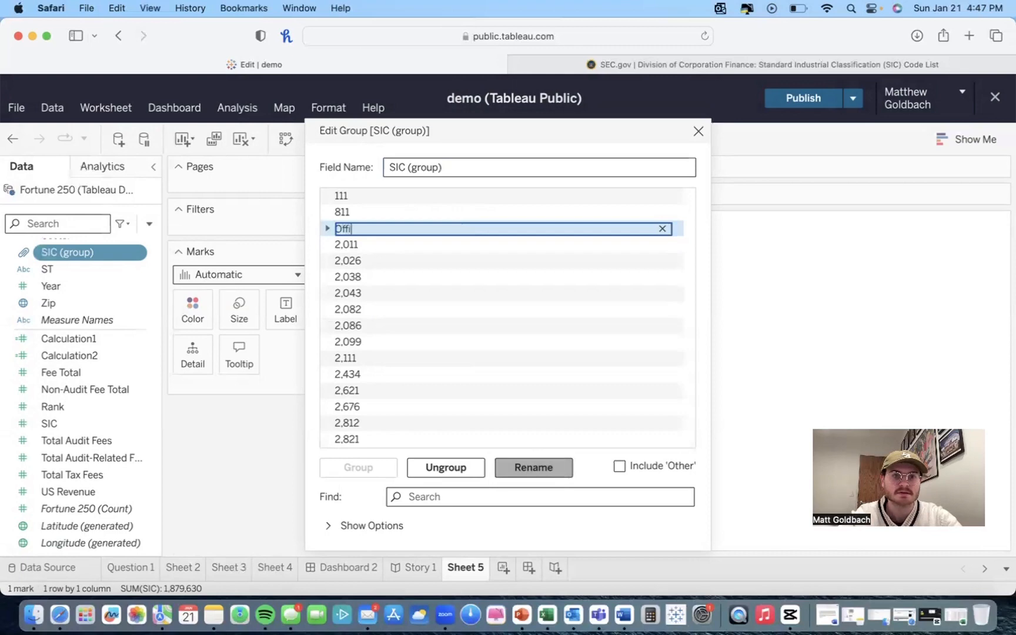
type("ce of energy ")
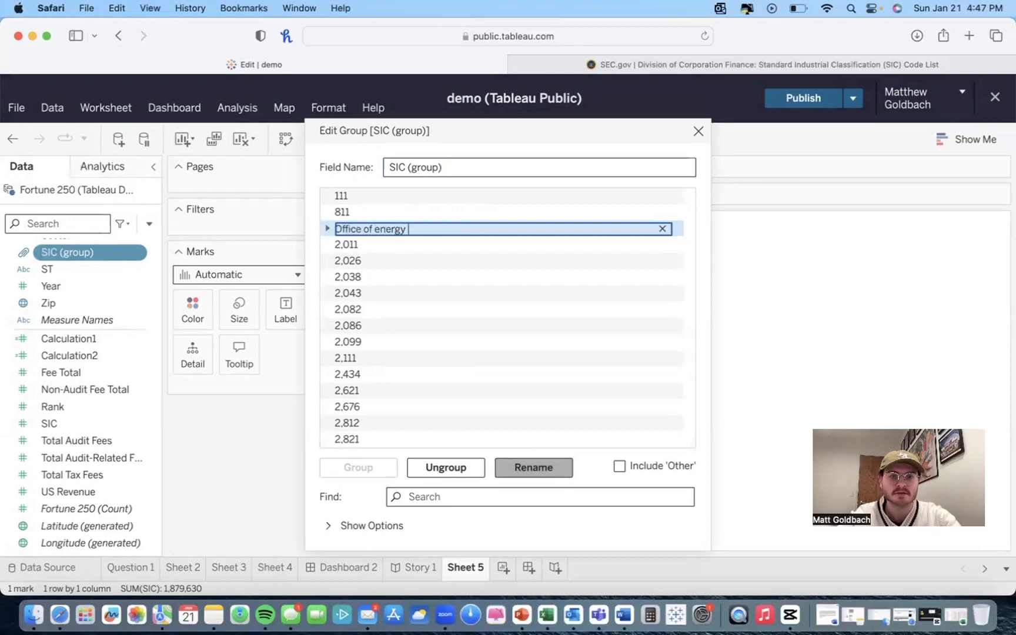
type("and tr")
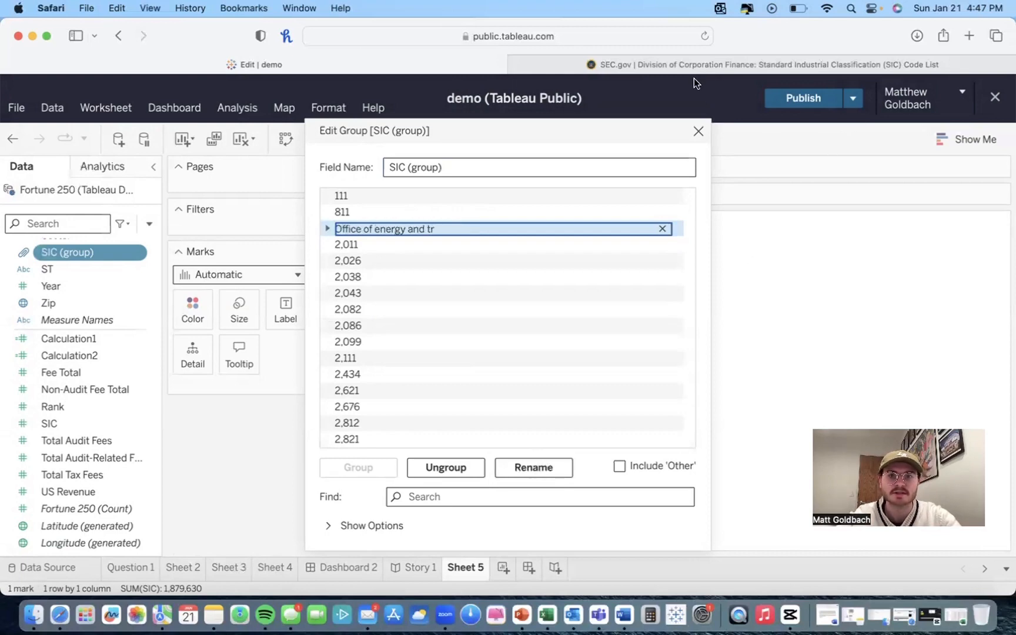
left_click(689, 69)
left_click(357, 59)
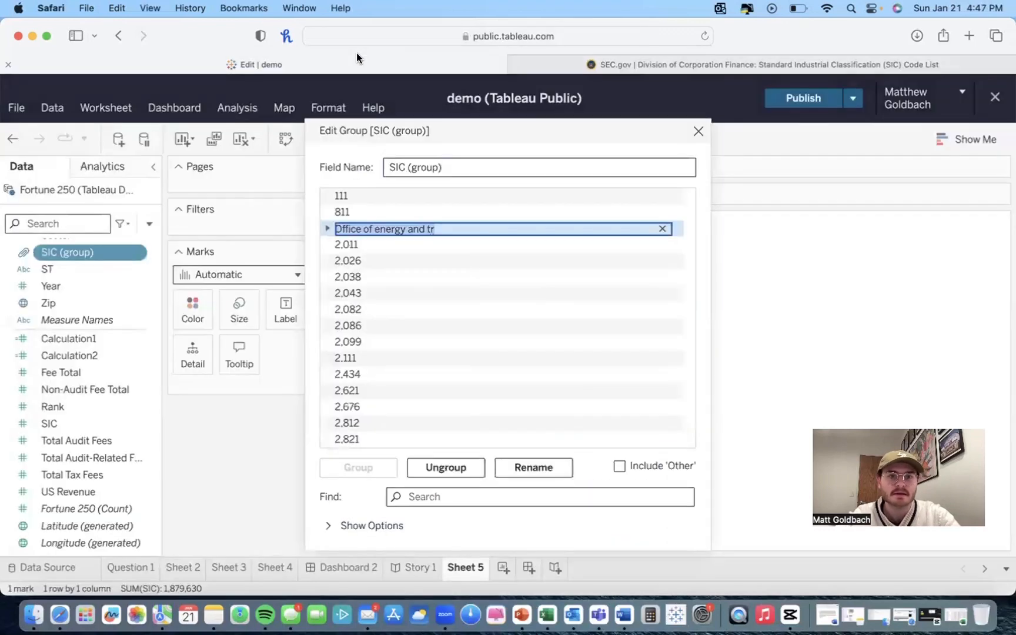
type("ansp")
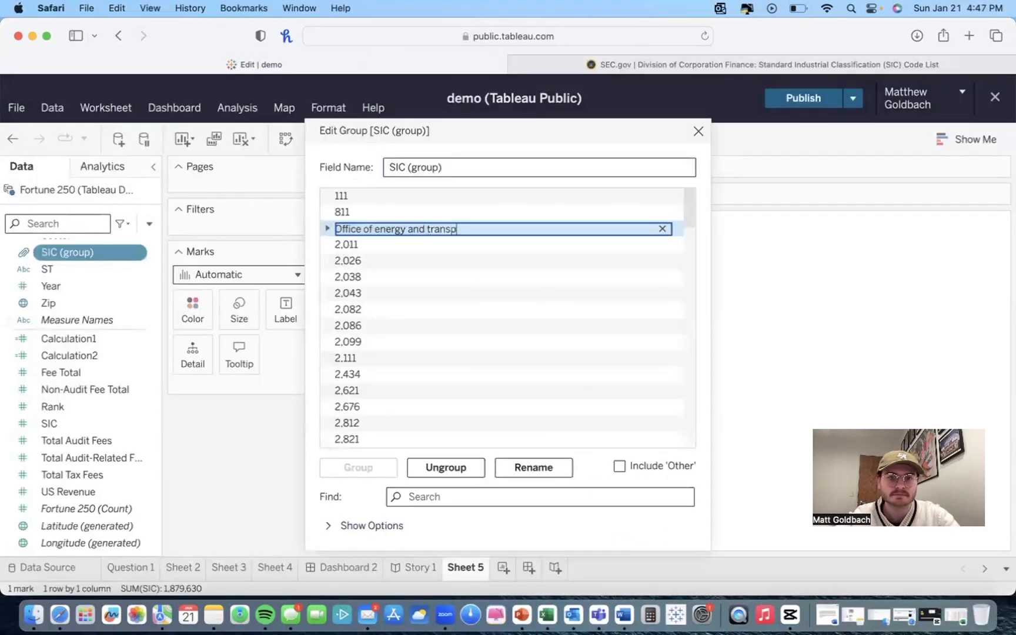
type("ortation")
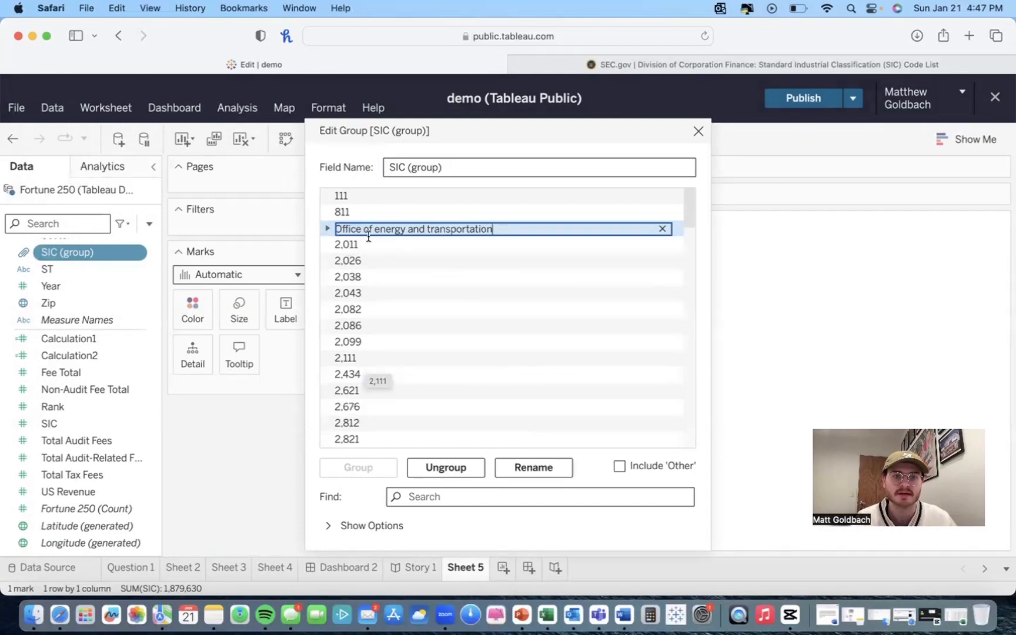
left_click(327, 228)
left_click(328, 228)
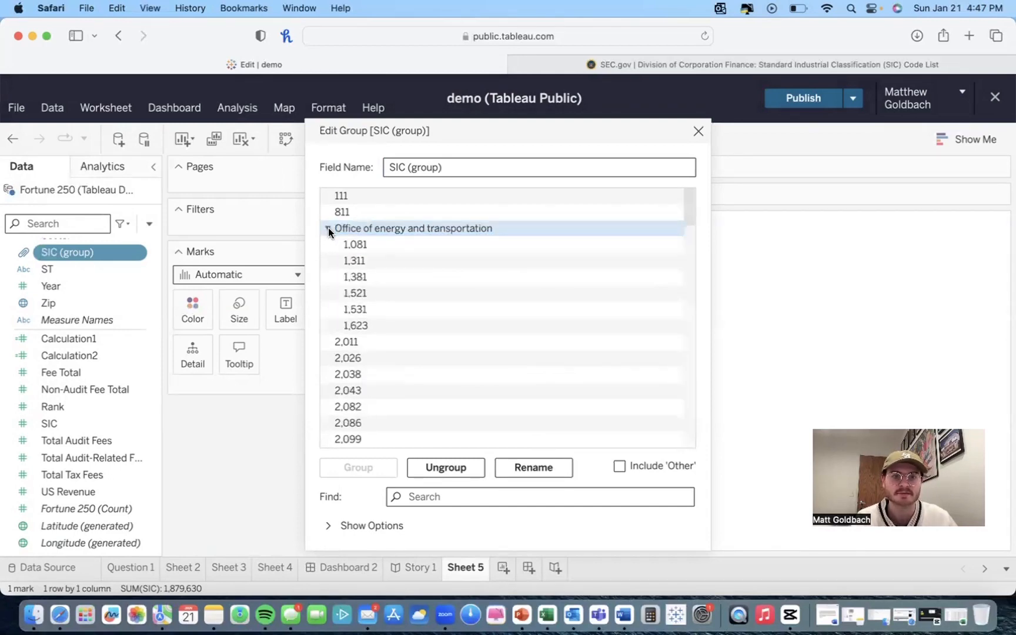
left_click(328, 228)
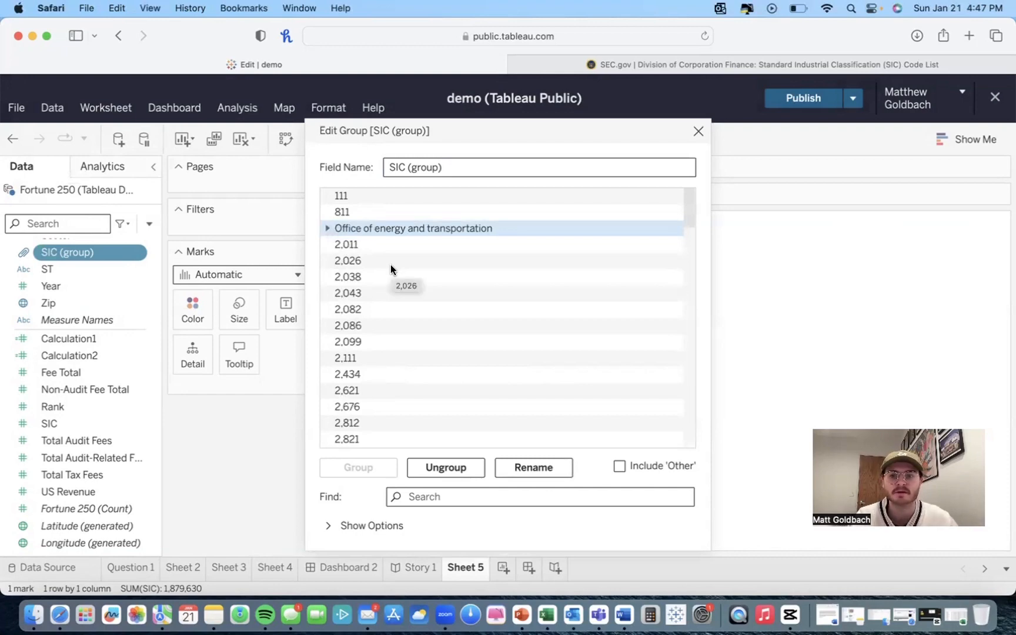
left_click(698, 131)
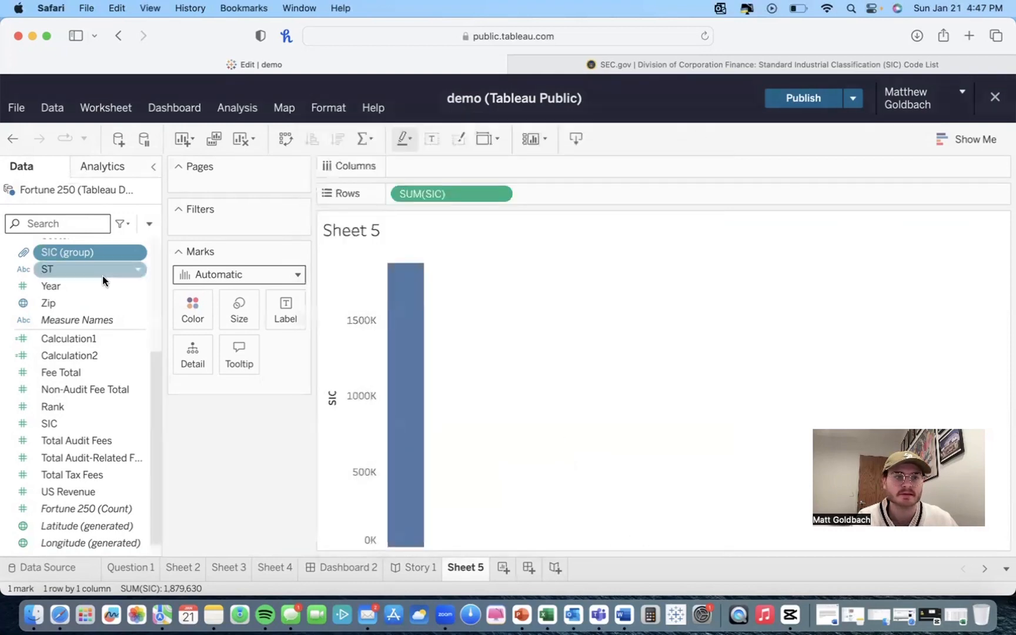
Step: Rename the SIC (group) field to SIC Filtered
scroll(82, 329, "up", 4)
right_click(63, 438)
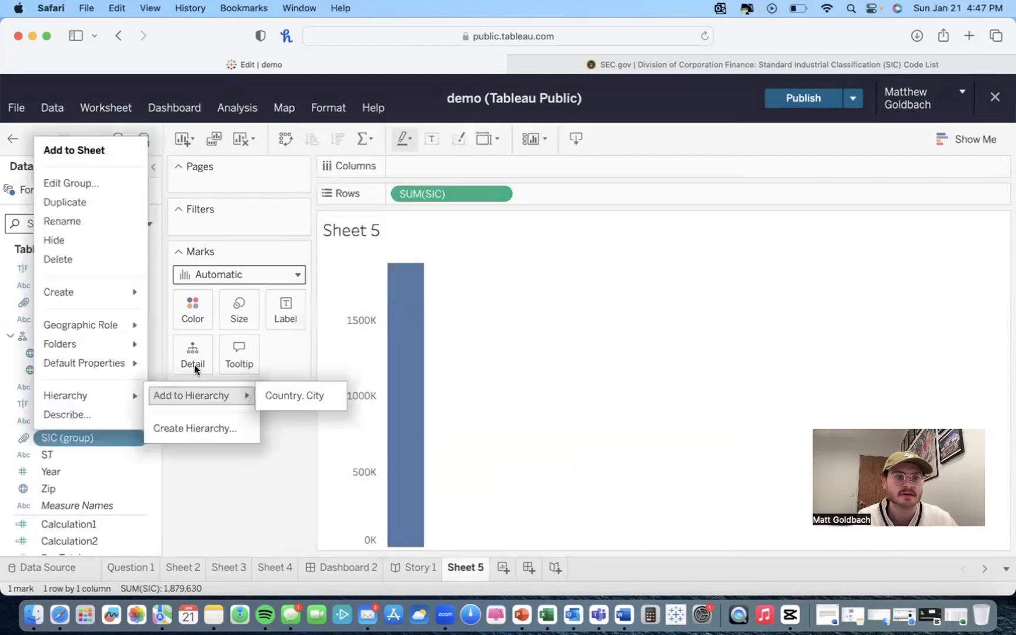
left_click(63, 223)
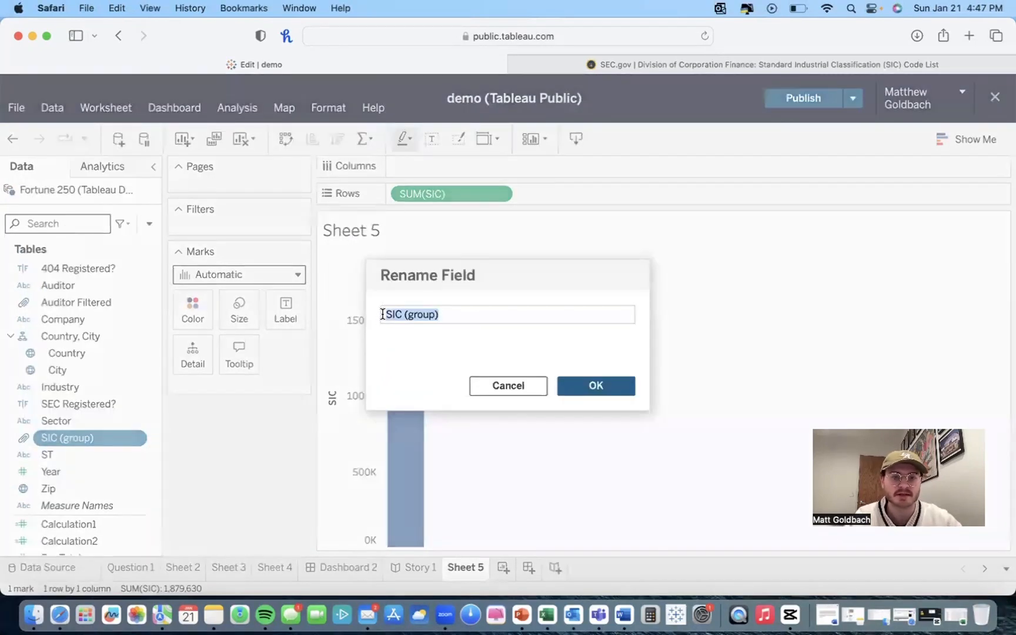
key("BackSpace")
type("SIC Filtered")
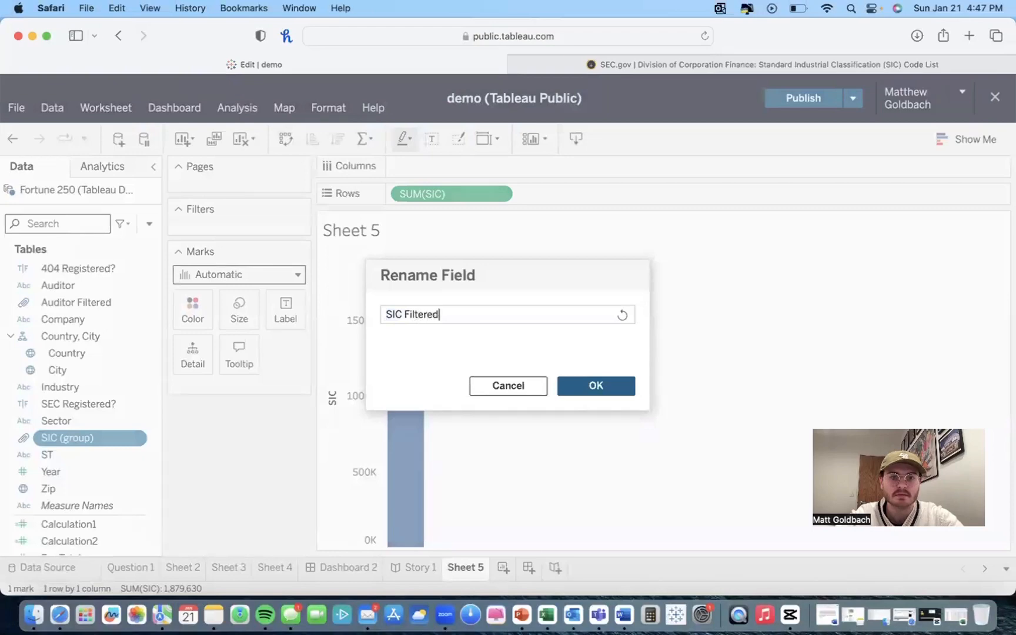
left_click(614, 391)
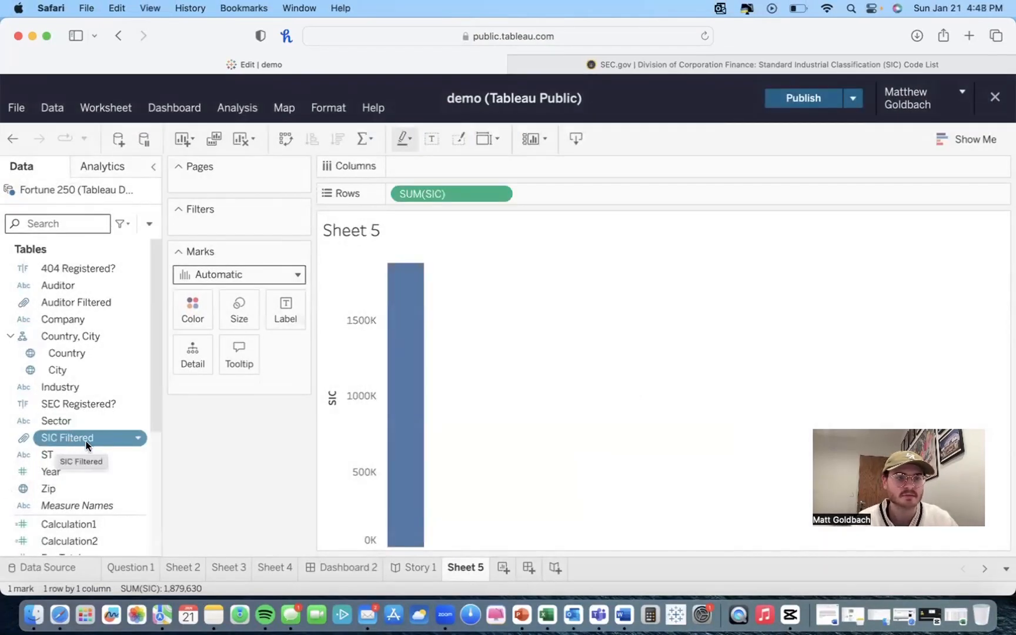
Step: Open Dashboard 2 and add Sheet 4's scatter plot to it beside the pie chart
scroll(68, 456, "down", 1)
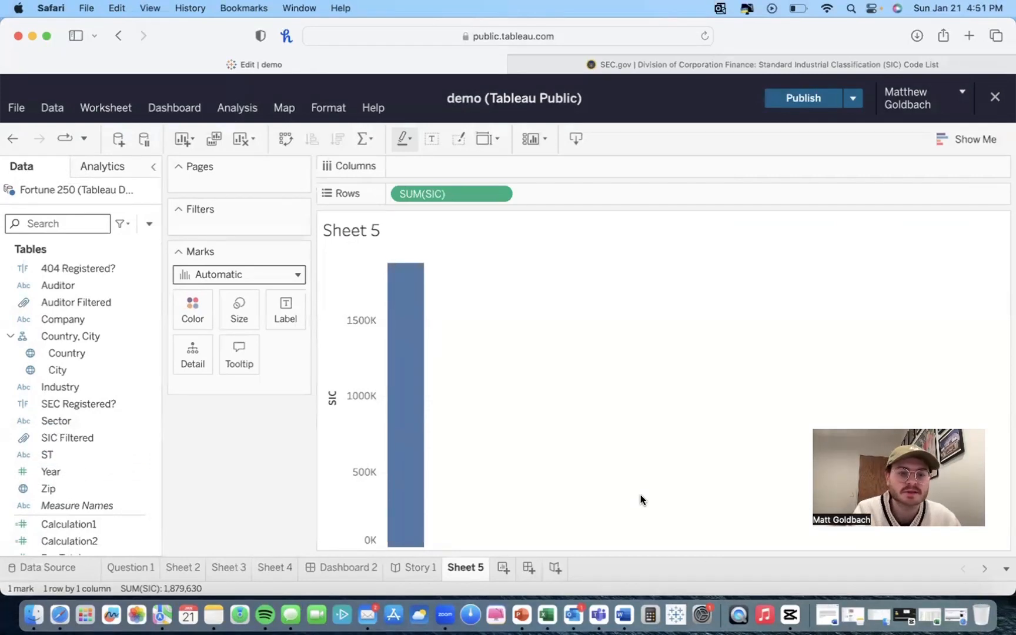
left_click(340, 568)
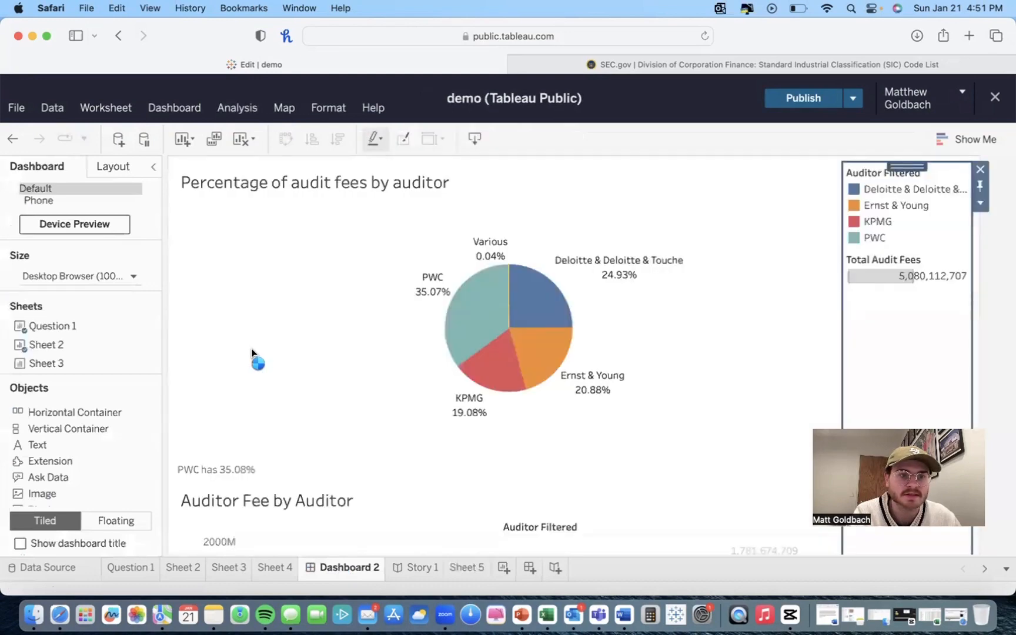
scroll(66, 349, "down", 3)
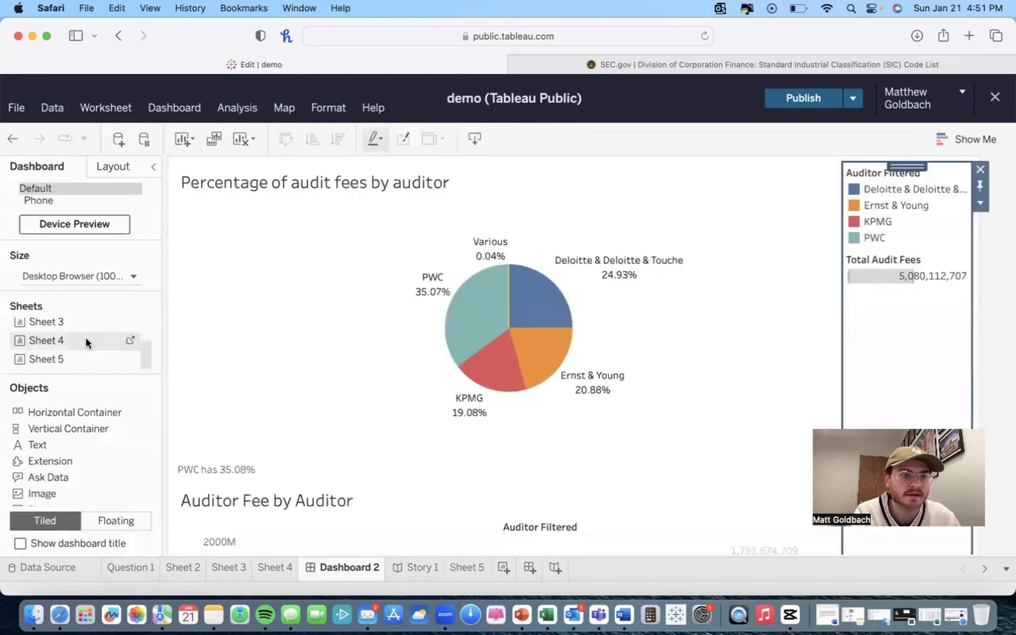
scroll(86, 343, "up", 2)
scroll(99, 346, "down", 2)
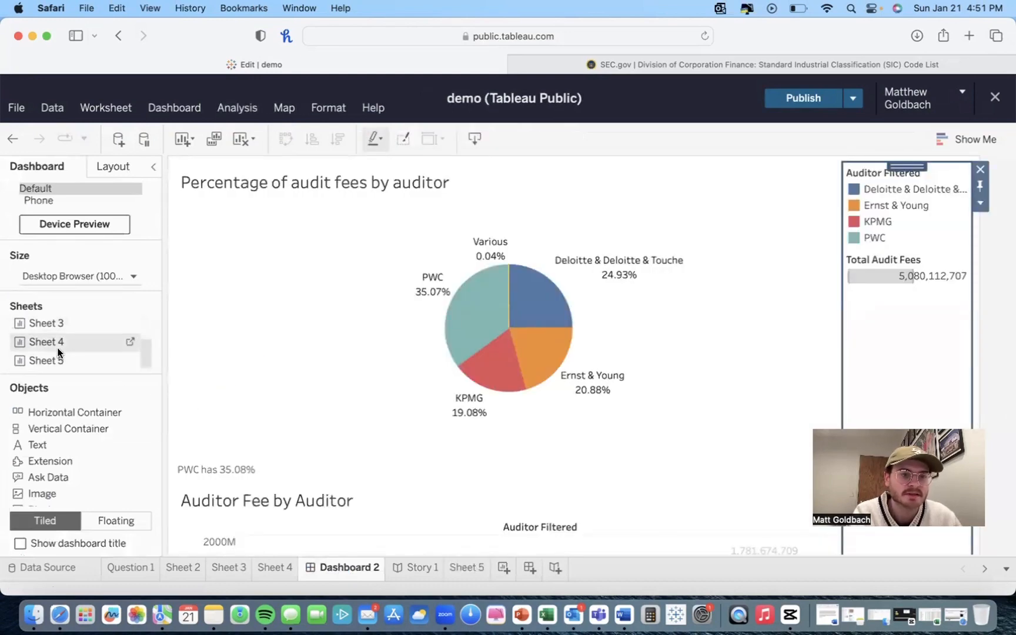
left_click_drag(58, 353, 213, 297)
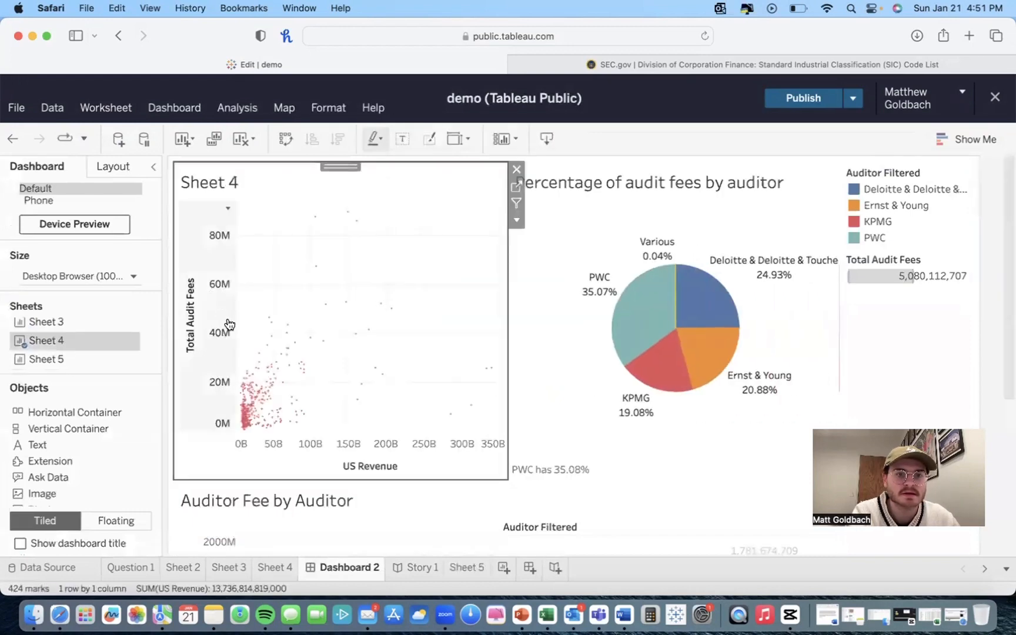
Step: Examine the scatter plot and the Auditor Fee by Auditor bar chart on Dashboard 2, hovering over marks
mouse_move(280, 360)
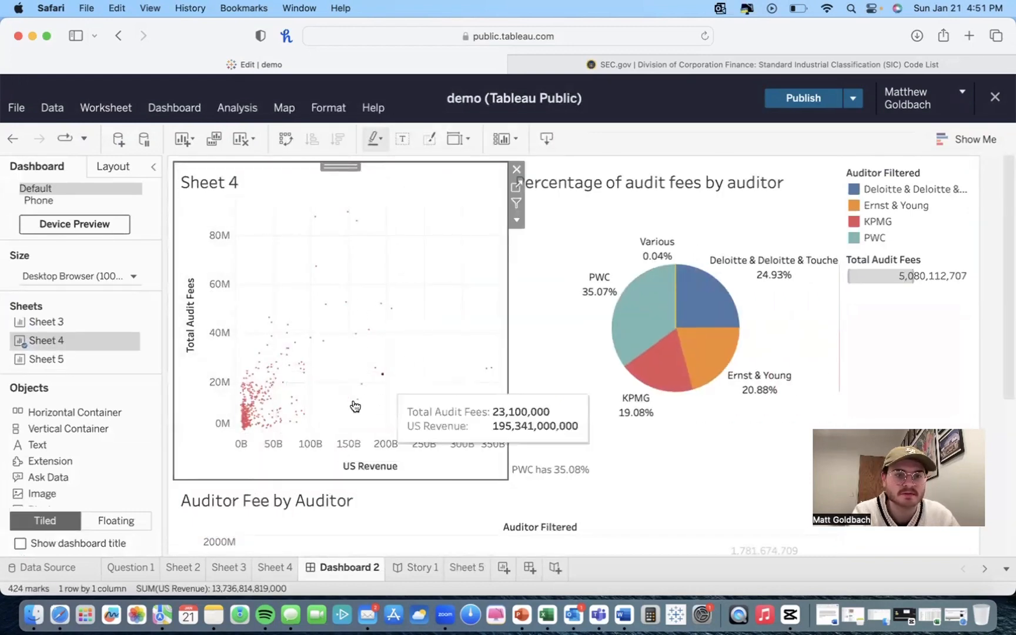
scroll(282, 403, "down", 5)
scroll(251, 401, "up", 5)
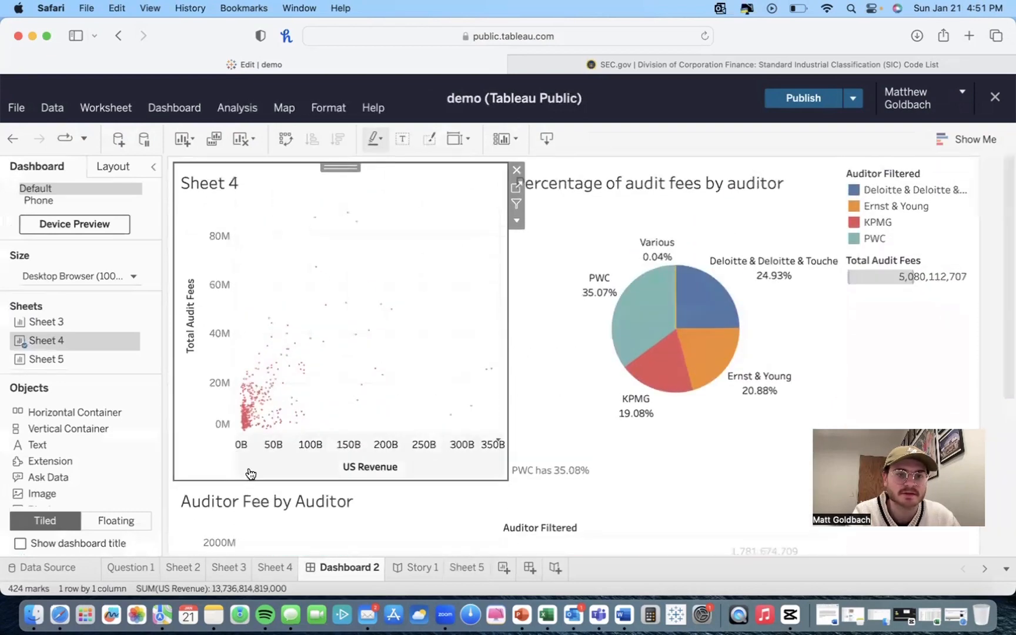
left_click(389, 519)
scroll(390, 519, "down", 4)
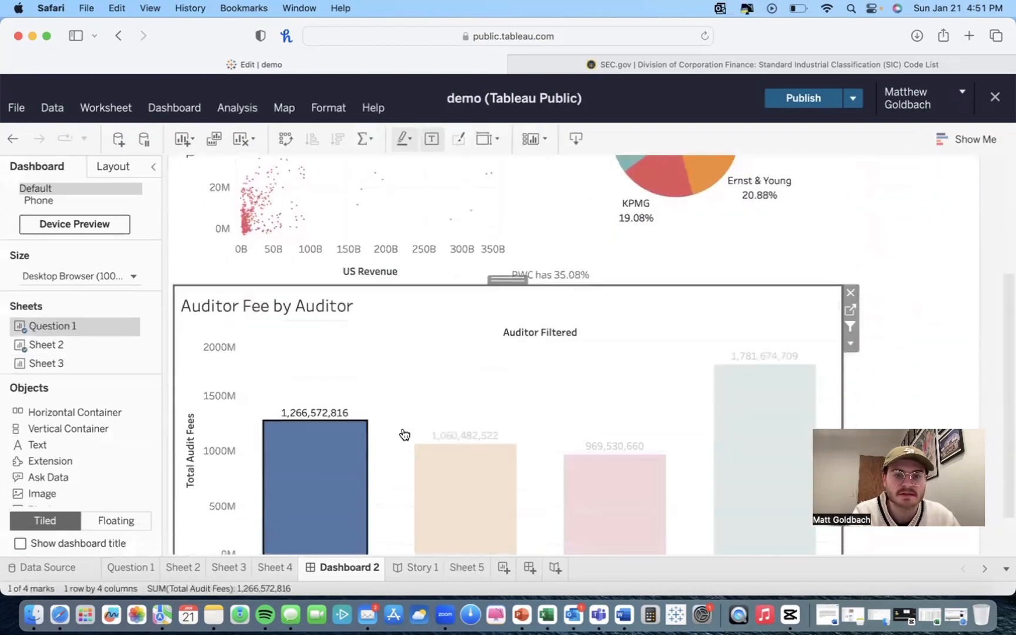
left_click(487, 350)
mouse_move(330, 450)
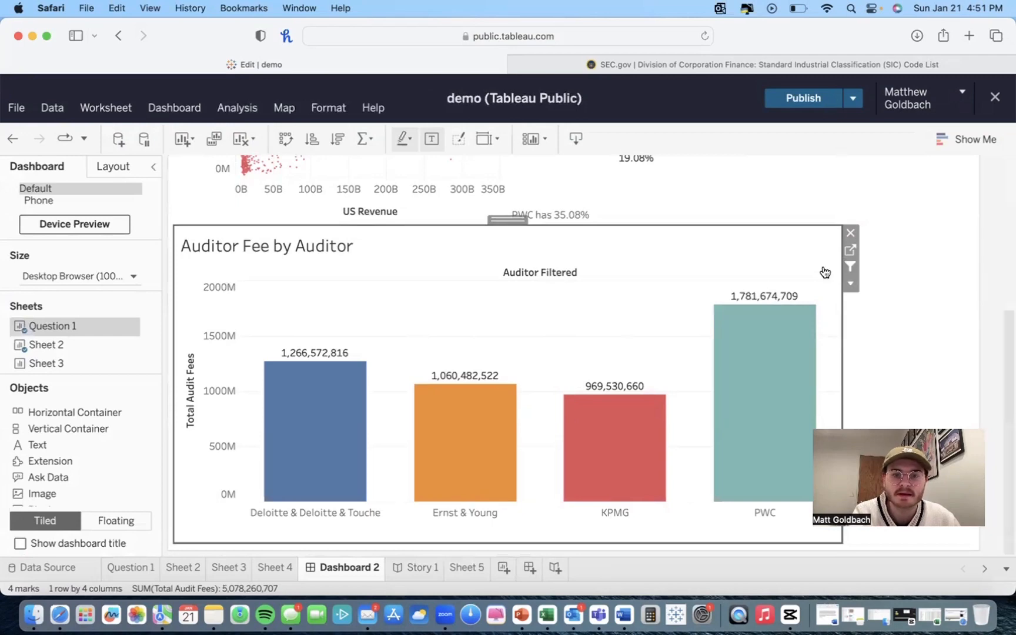
mouse_move(450, 454)
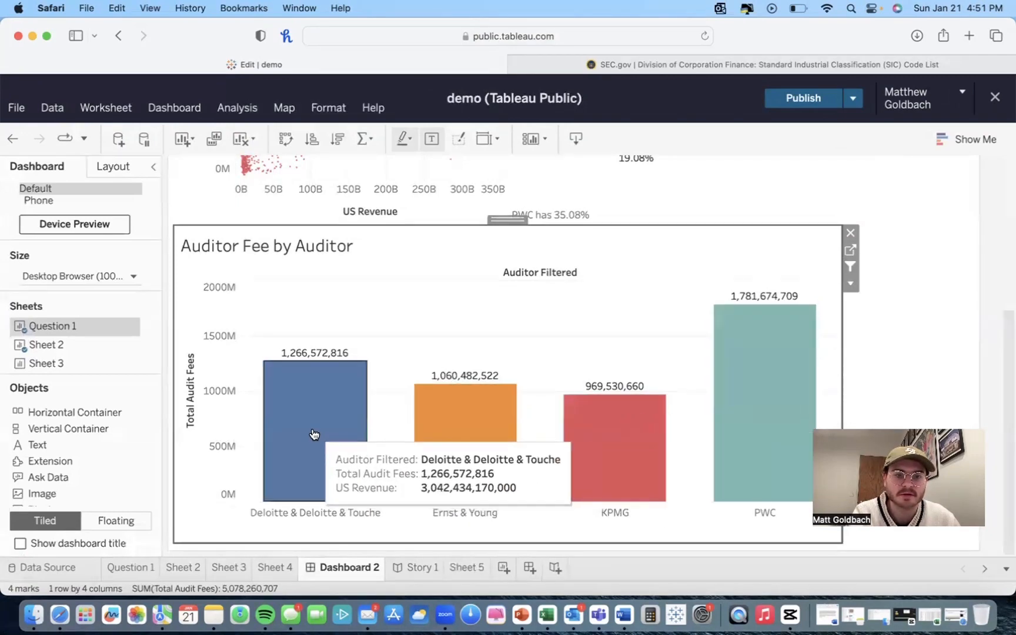
Step: Select the Deloitte & Deloitte & Touche bar on Dashboard 2 and inspect the filtered scatter plot and pie chart
left_click(355, 404)
scroll(356, 404, "up", 4)
scroll(262, 273, "up", 3)
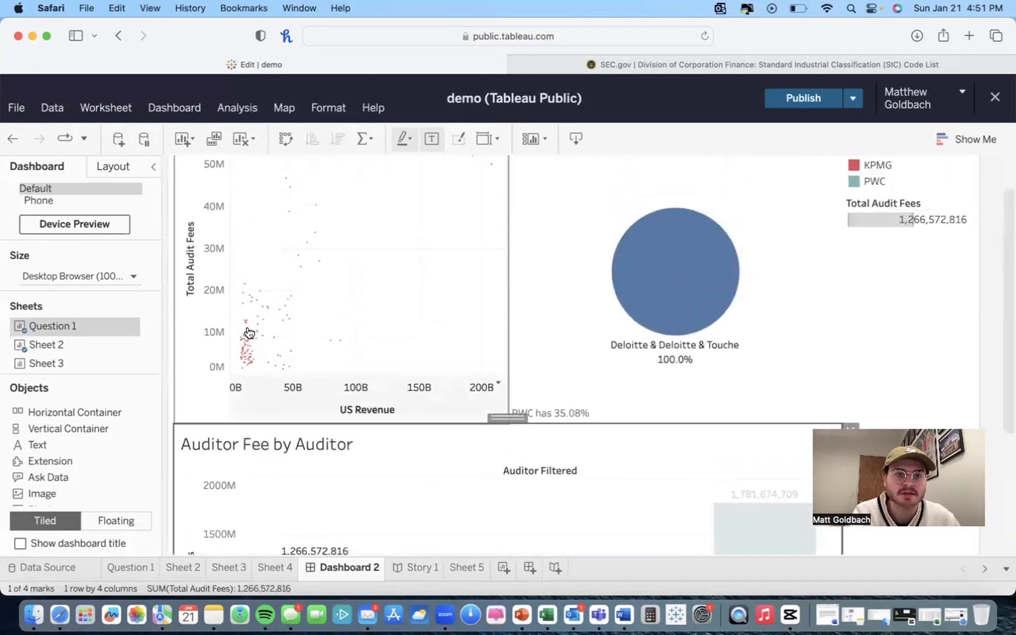
scroll(305, 331, "up", 2)
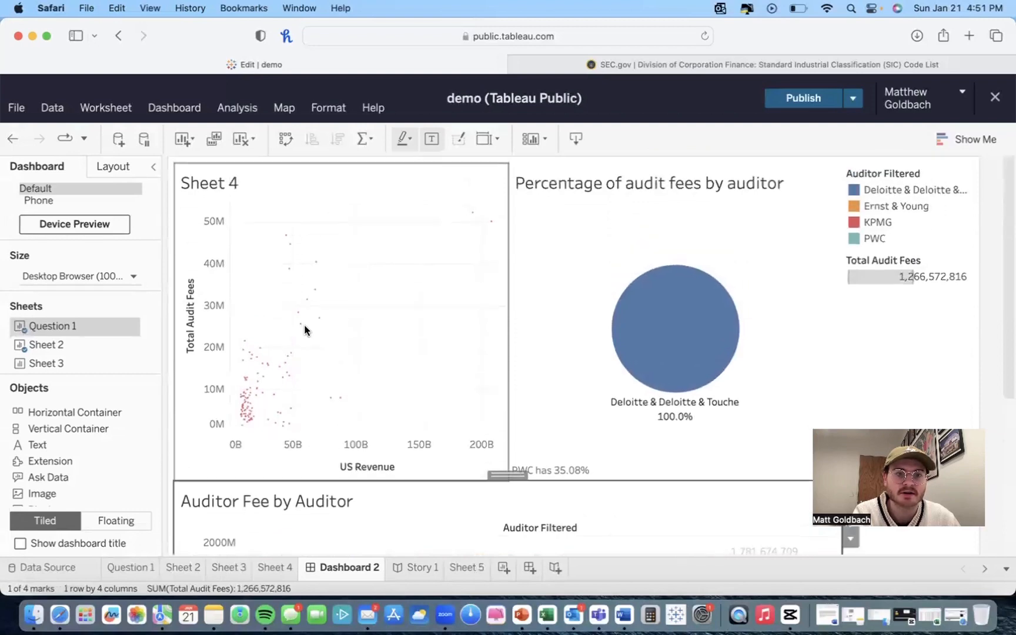
mouse_move(324, 295)
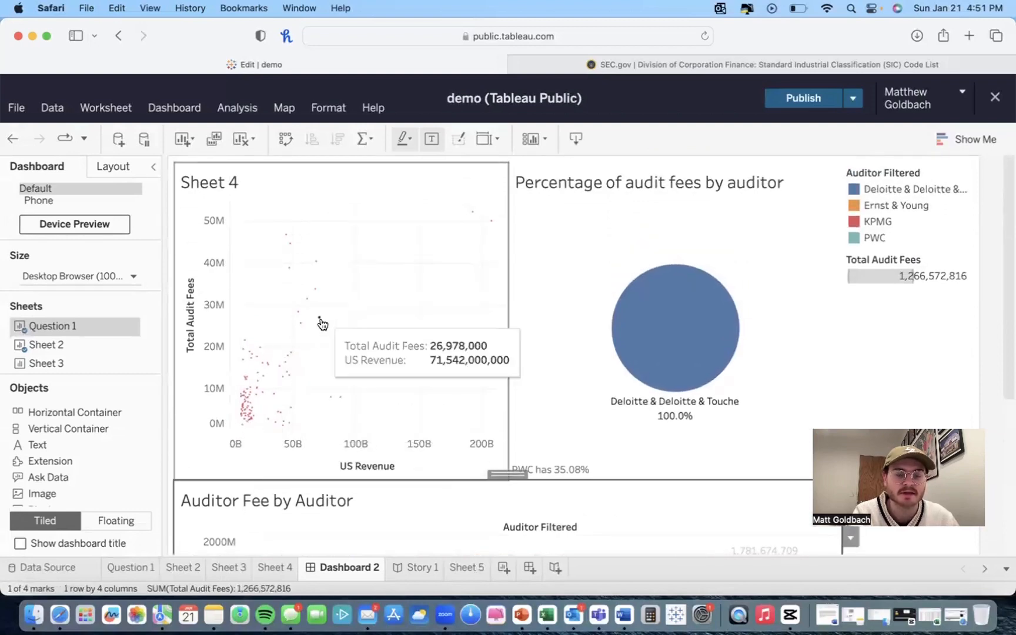
scroll(321, 338, "down", 3)
mouse_move(254, 341)
scroll(255, 341, "up", 2)
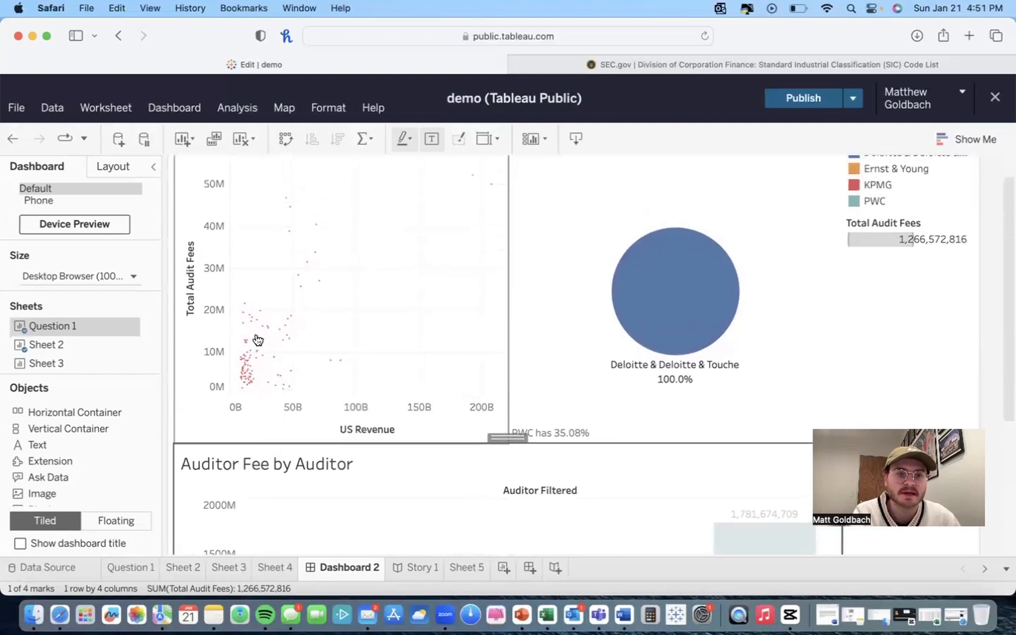
mouse_move(253, 378)
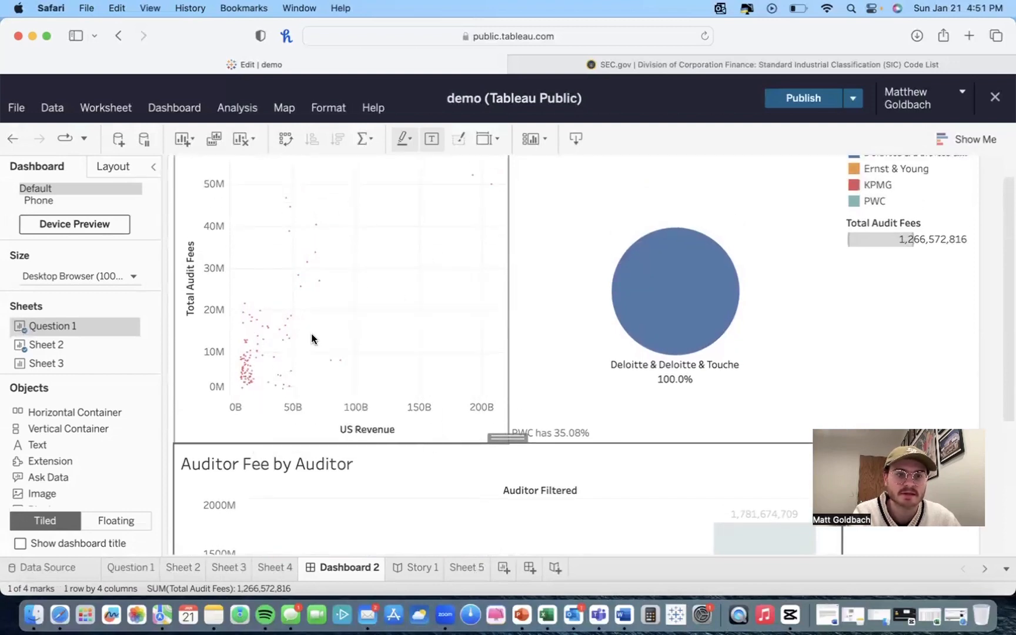
scroll(336, 270, "down", 8)
mouse_move(325, 411)
Step: Select the Ernst & Young, KPMG and PWC bars in turn to view each auditor's filtered scatter plot and pie chart
left_click(418, 408)
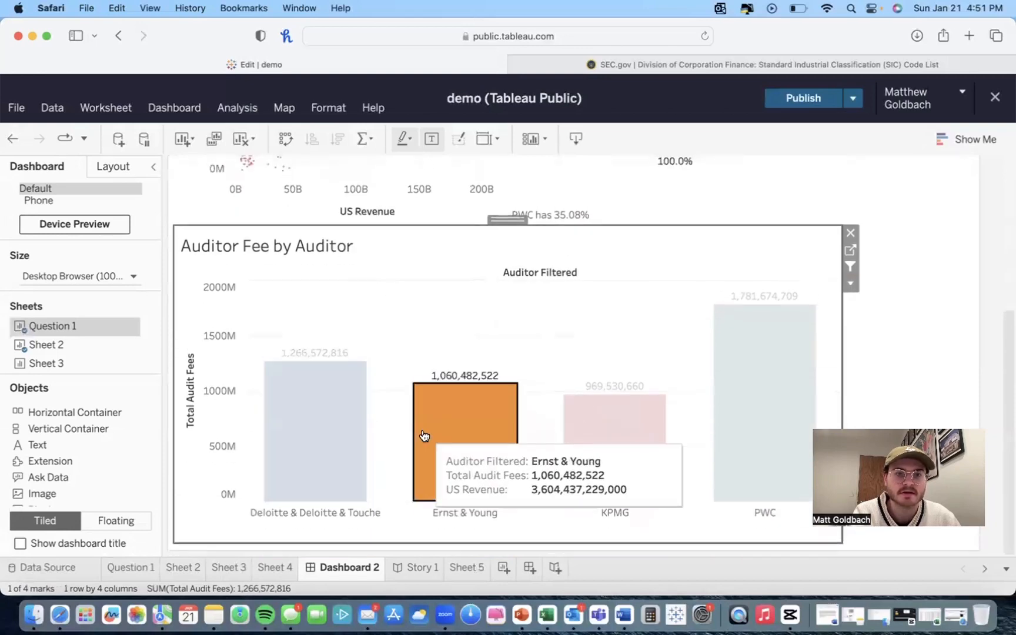
scroll(421, 429, "up", 8)
scroll(362, 317, "down", 5)
scroll(307, 334, "down", 3)
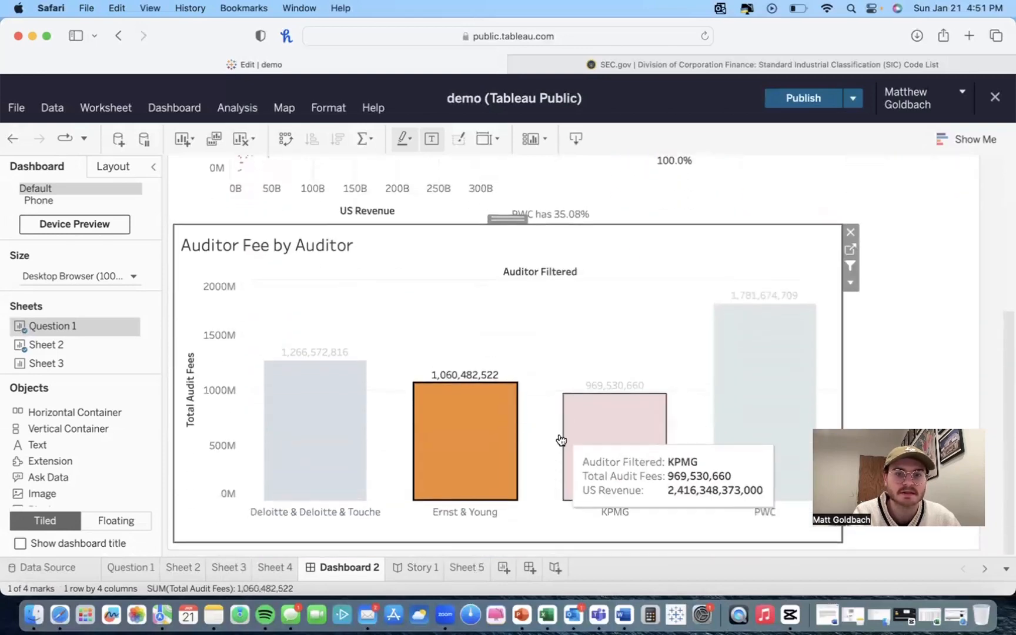
left_click(590, 424)
scroll(417, 402, "up", 6)
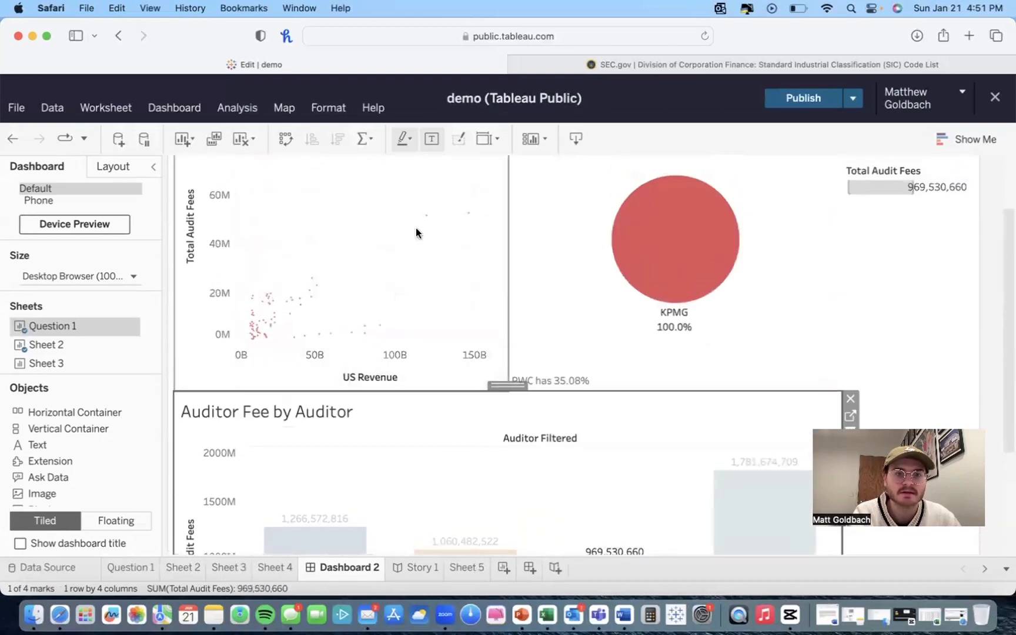
scroll(463, 208, "up", 2)
scroll(763, 450, "down", 9)
left_click(763, 450)
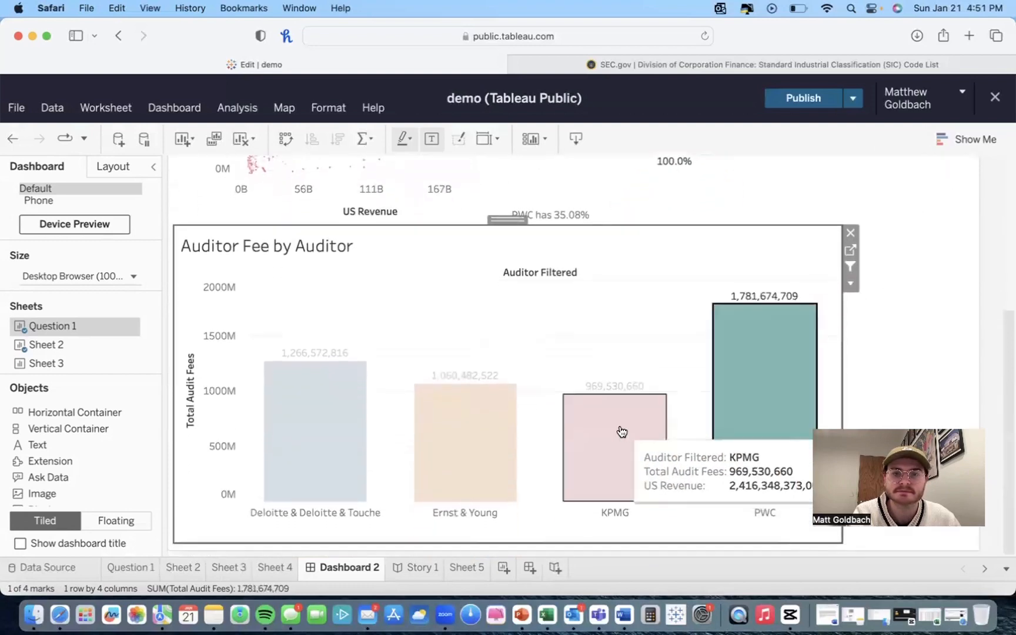
scroll(606, 435, "up", 7)
scroll(680, 355, "down", 6)
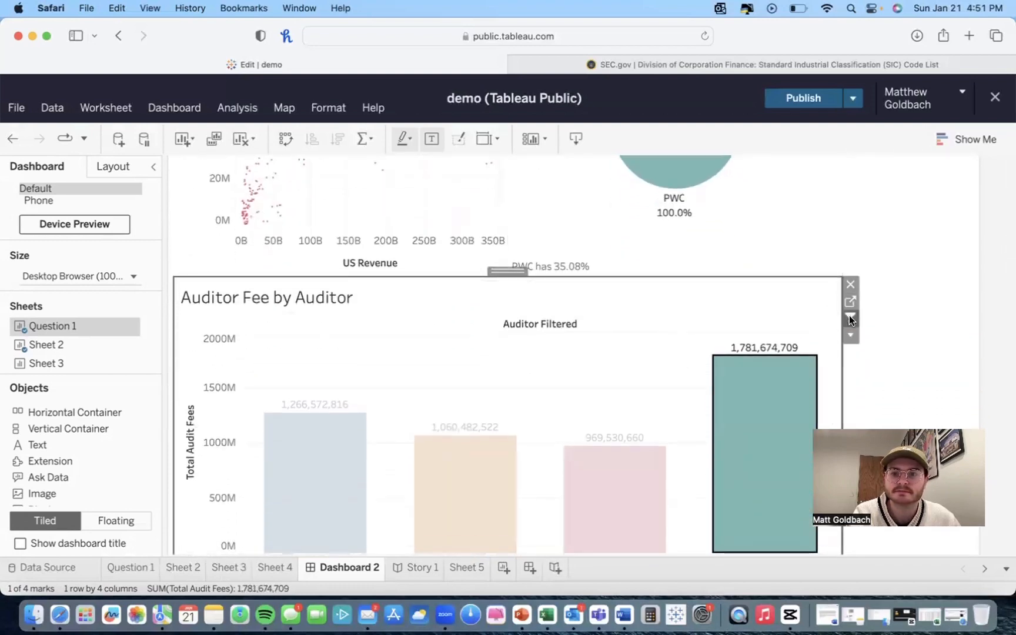
Step: Turn off Use as Filter on the Auditor Fee by Auditor chart and clear the bar selection
left_click(850, 317)
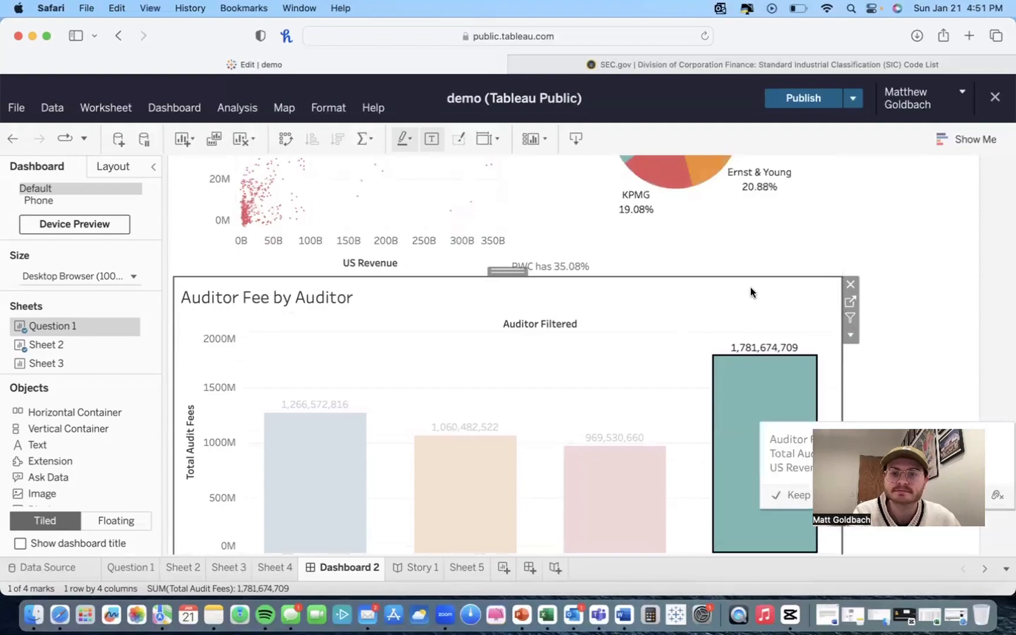
left_click(750, 287)
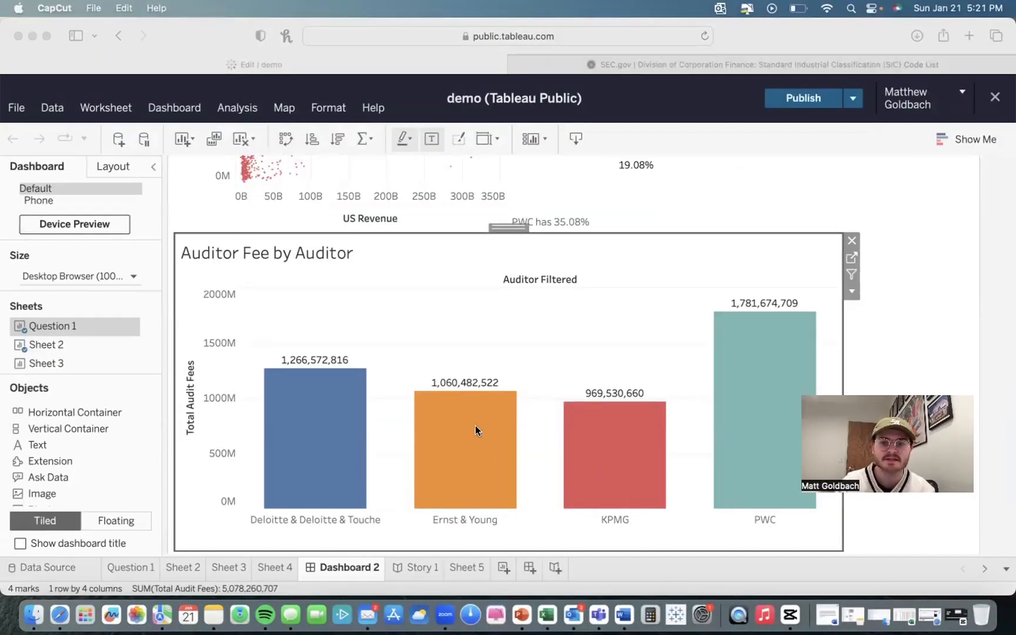
scroll(476, 426, "up", 5)
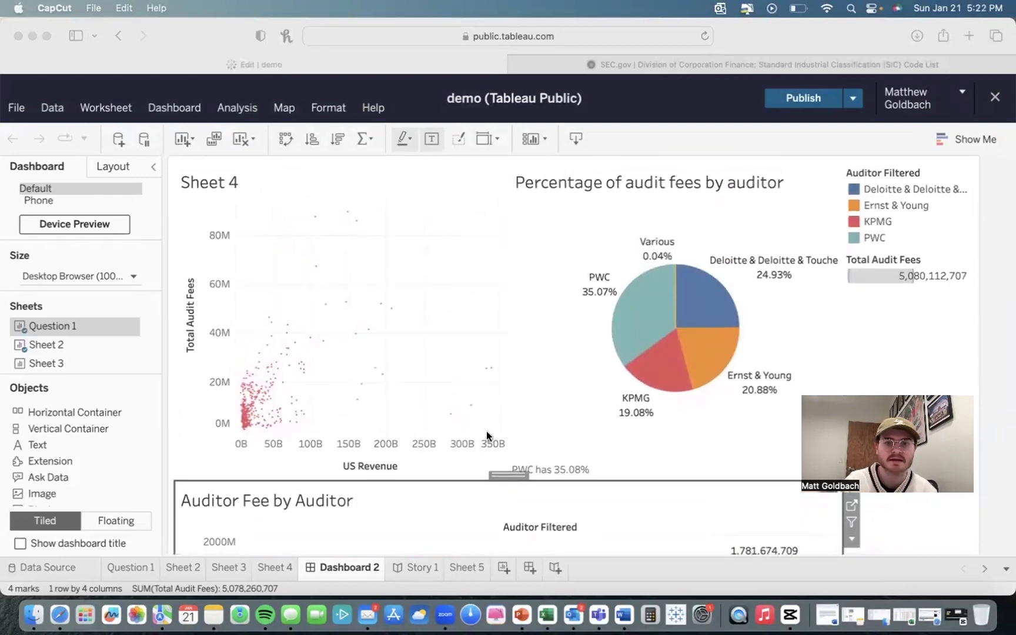
scroll(432, 435, "down", 5)
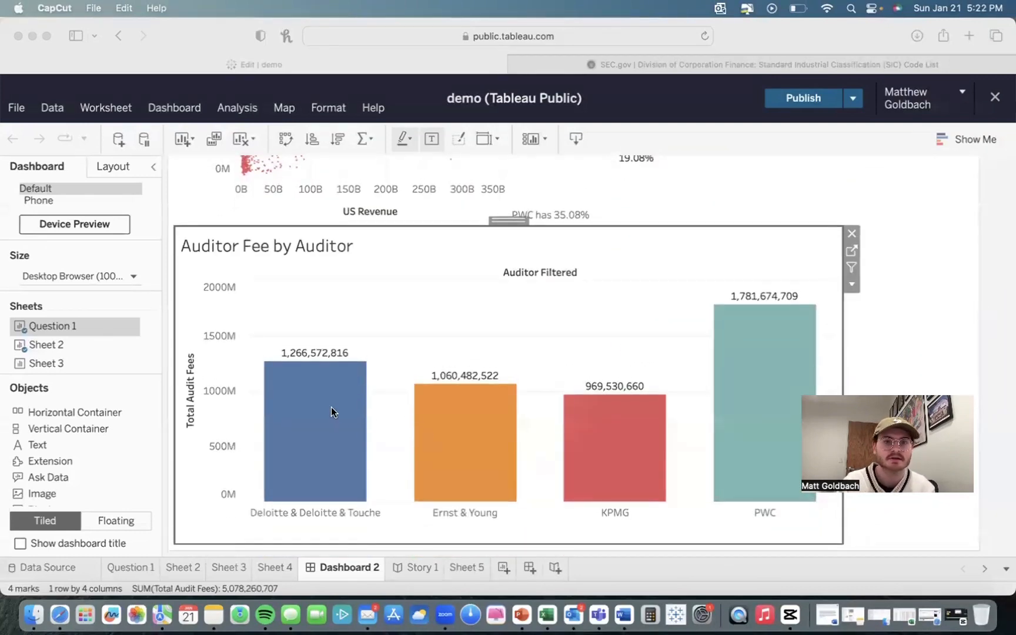
Step: Publish the demo workbook to Tableau Public and scroll through the published dashboard
left_click(814, 104)
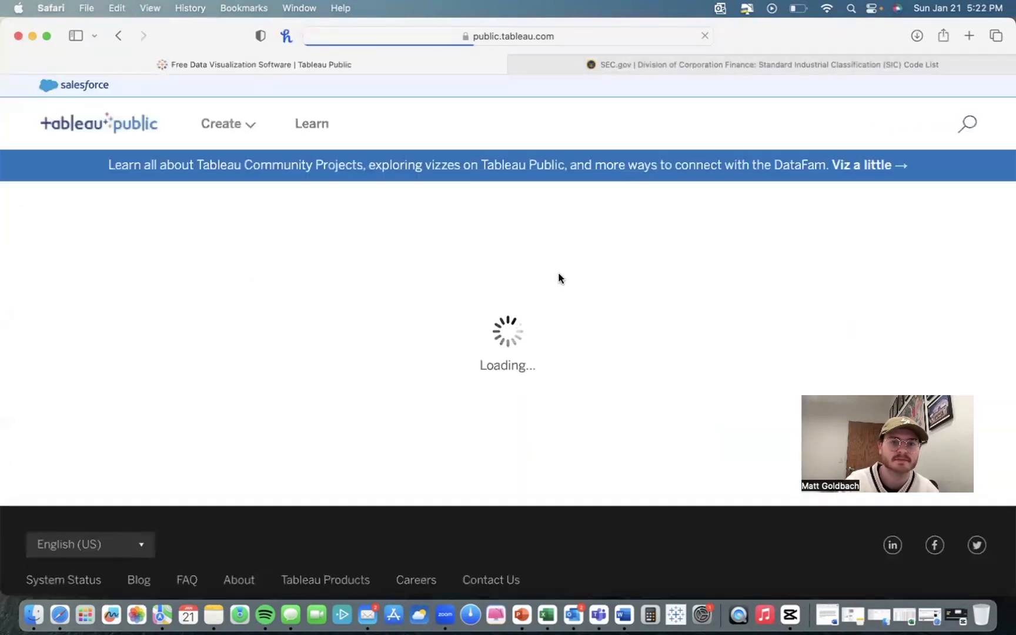
scroll(492, 379, "down", 1)
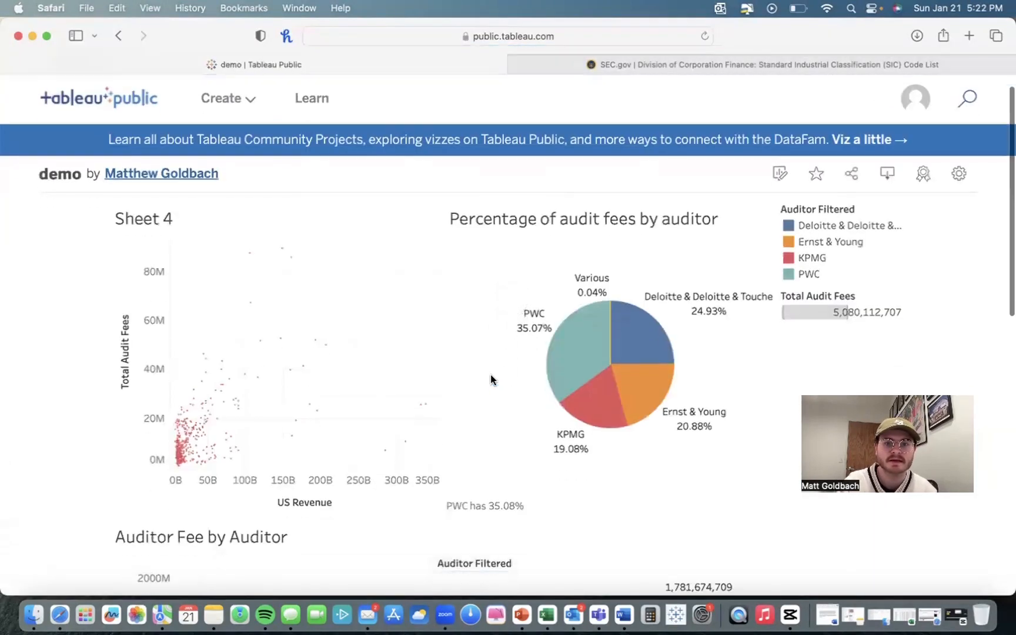
scroll(490, 380, "down", 5)
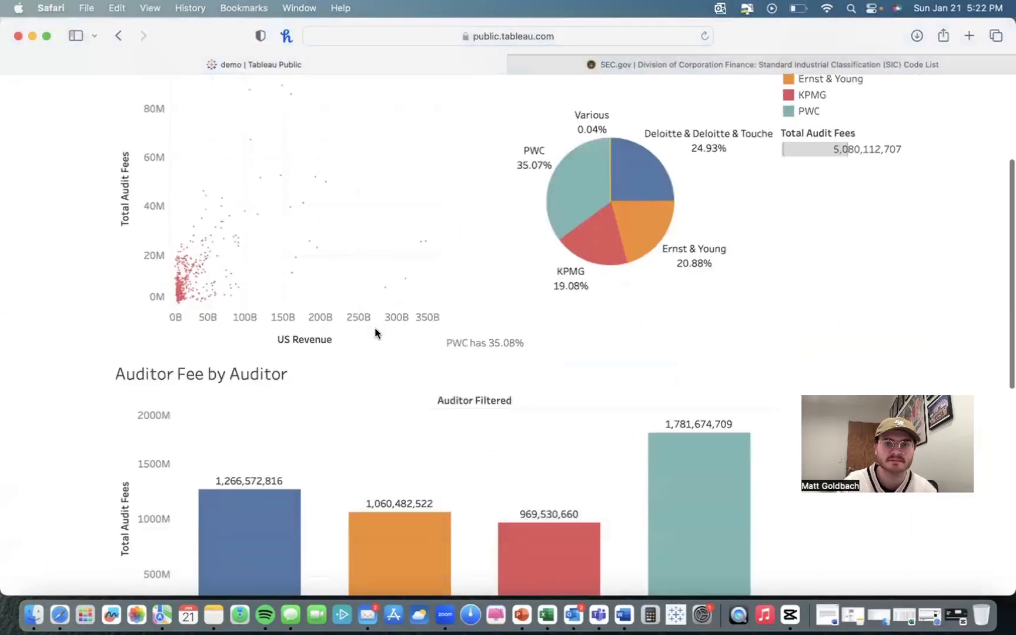
scroll(374, 333, "down", 10)
scroll(375, 333, "up", 15)
Step: Download the published demo viz as a file from its public page, then return to the Edit | demo tab
left_click(779, 199)
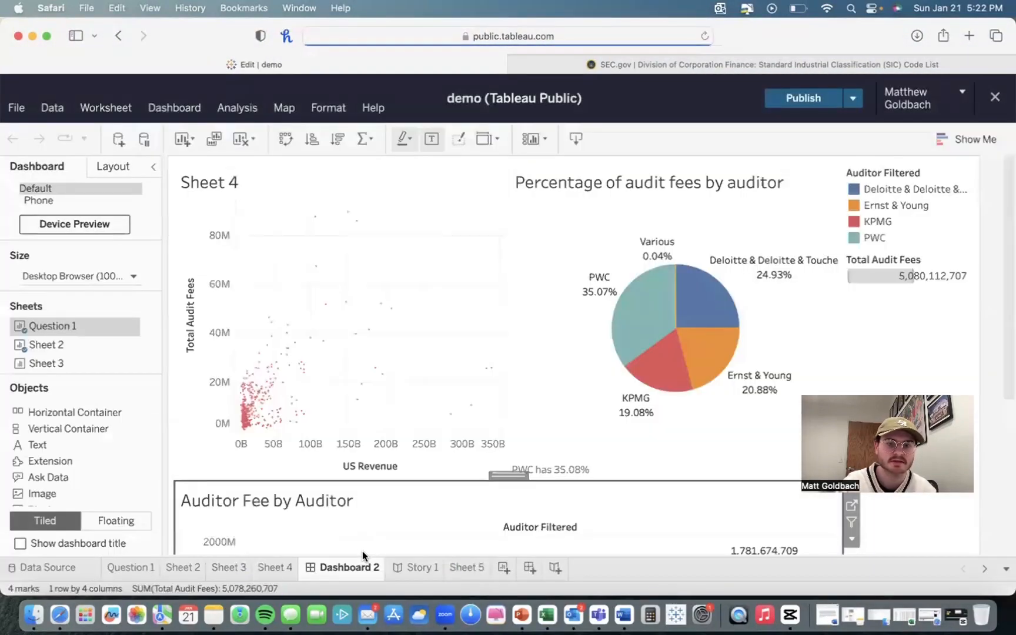
left_click(994, 94)
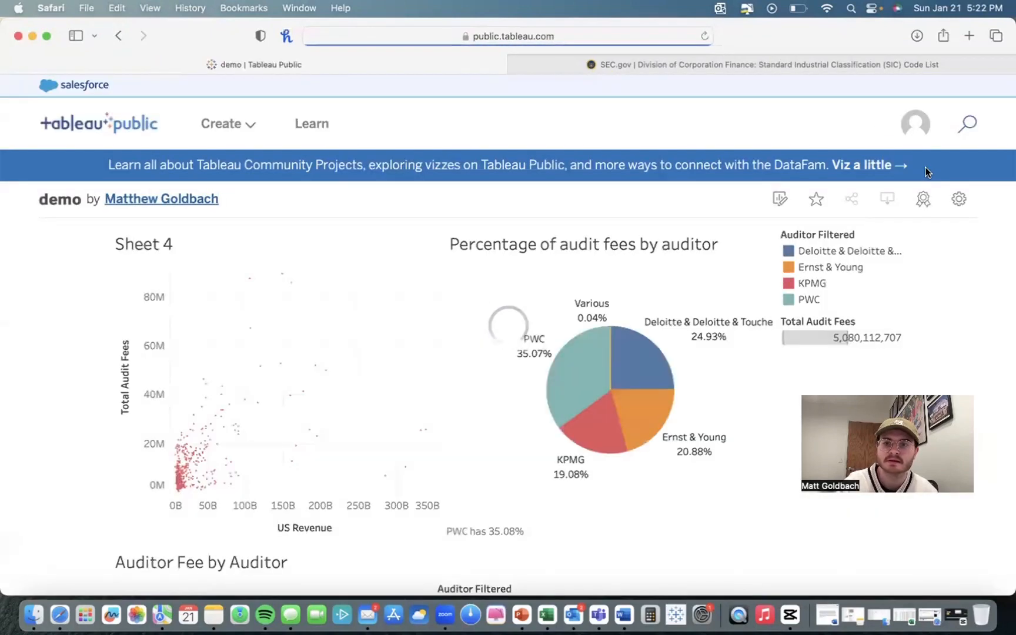
left_click(889, 203)
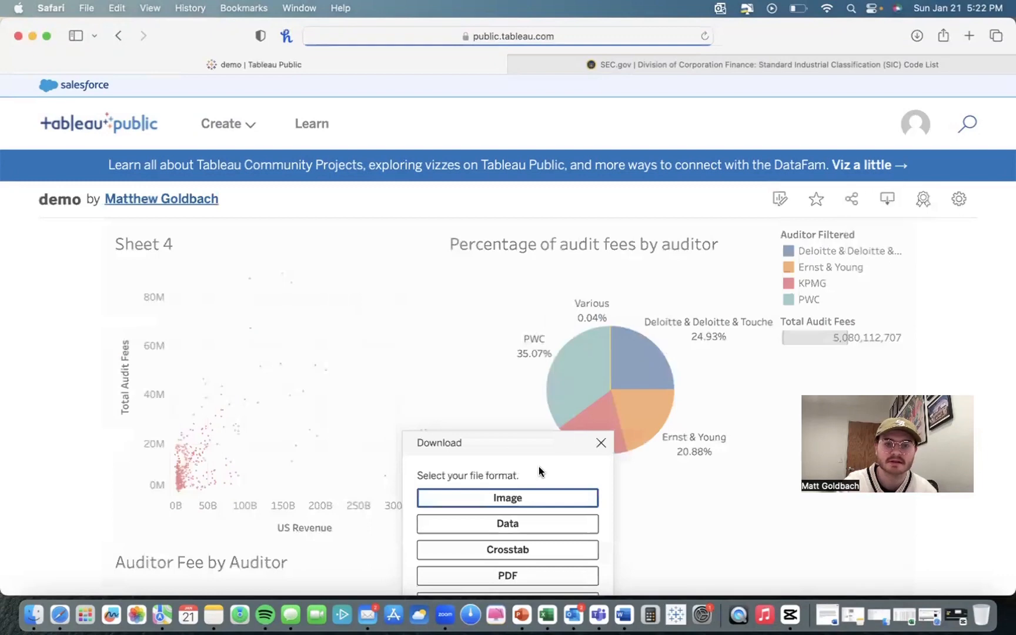
scroll(539, 465, "down", 3)
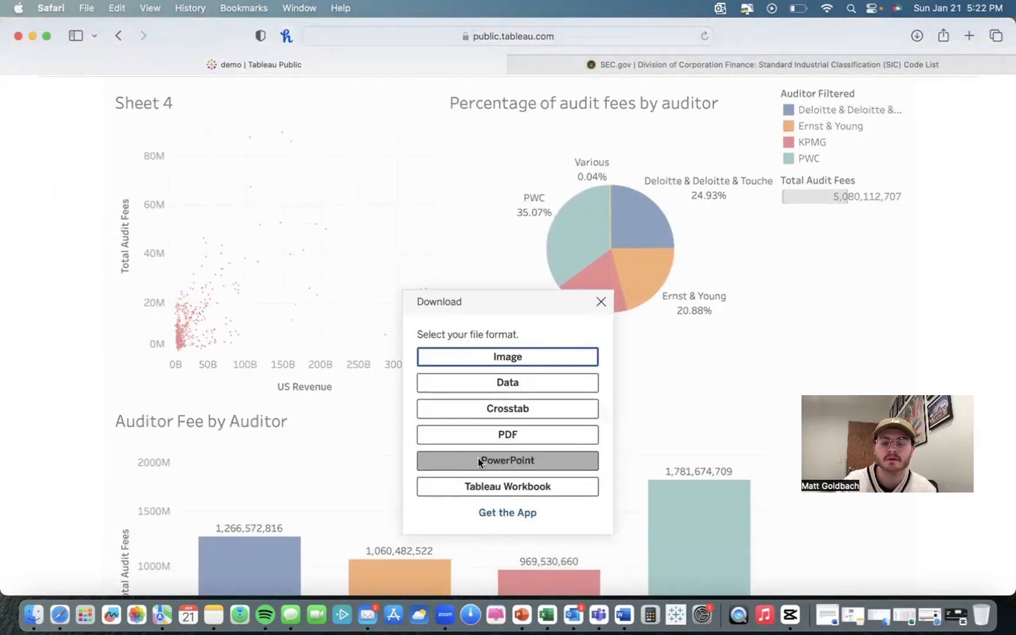
left_click(527, 488)
left_click(616, 492)
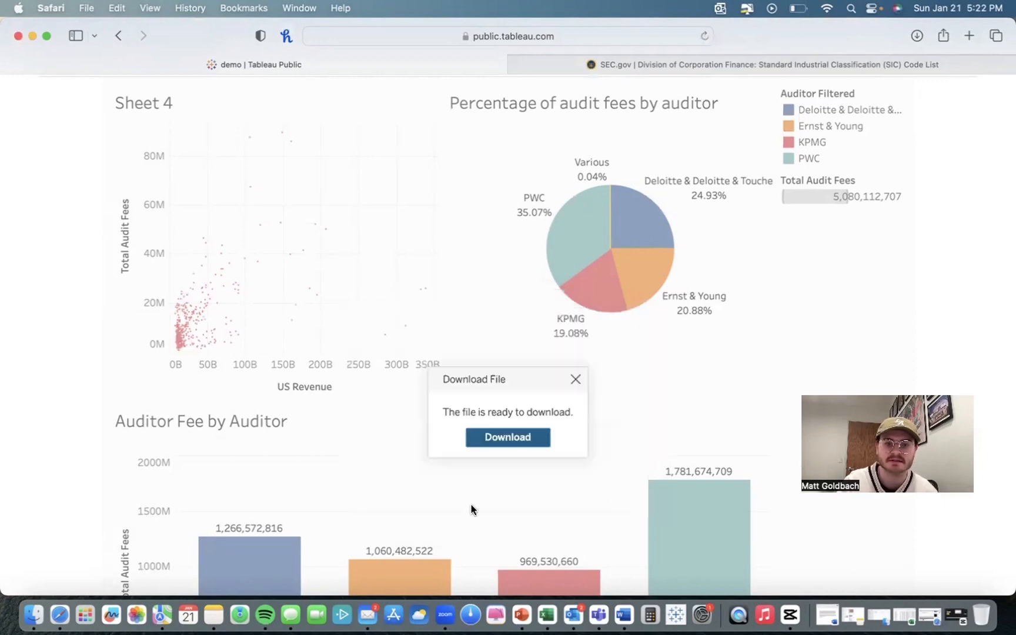
left_click(506, 435)
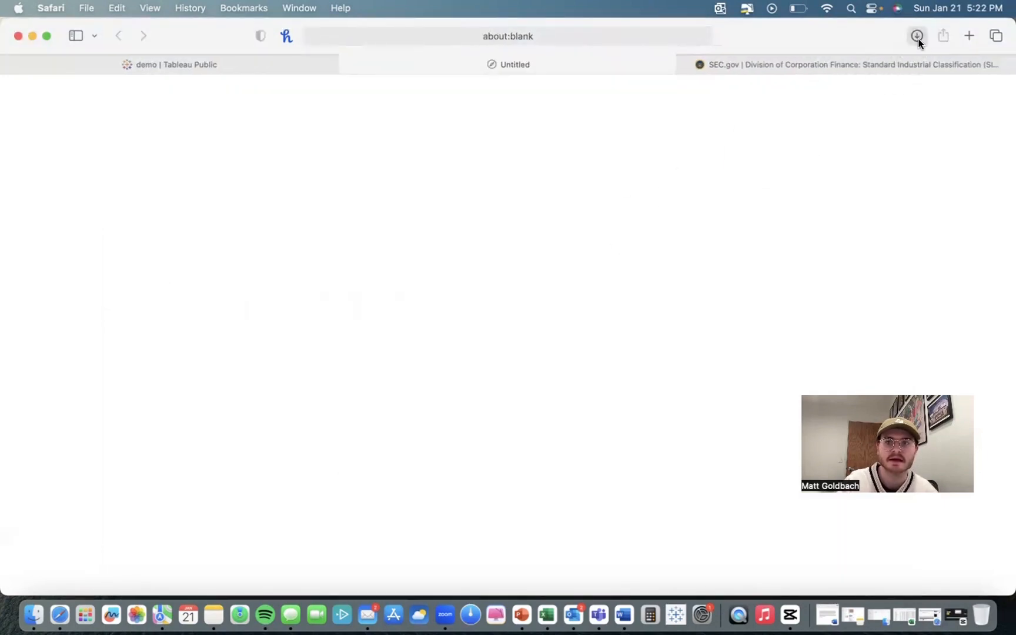
left_click(158, 65)
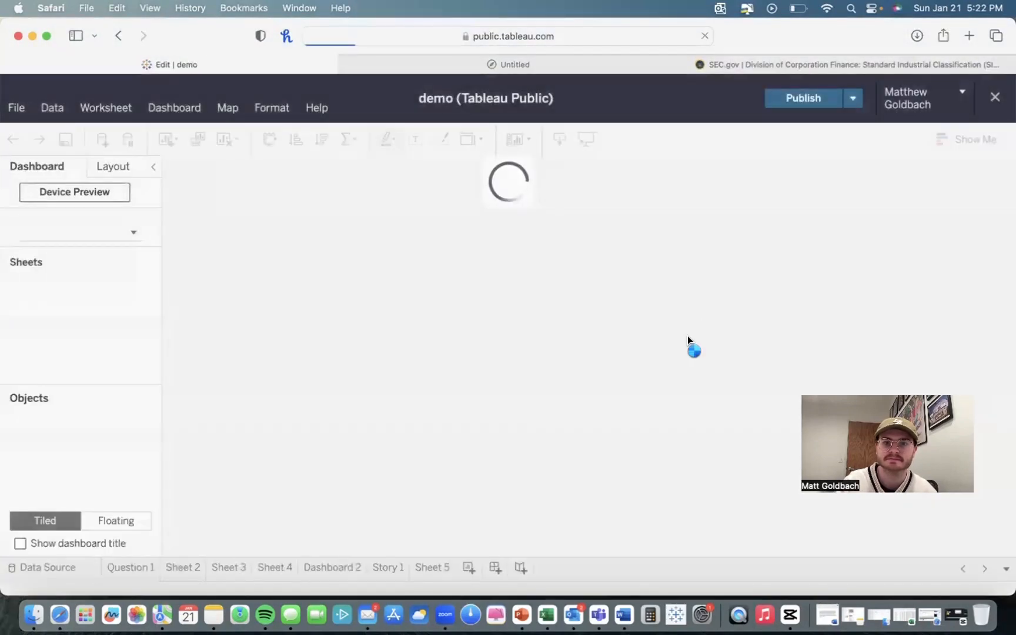
scroll(679, 353, "down", 5)
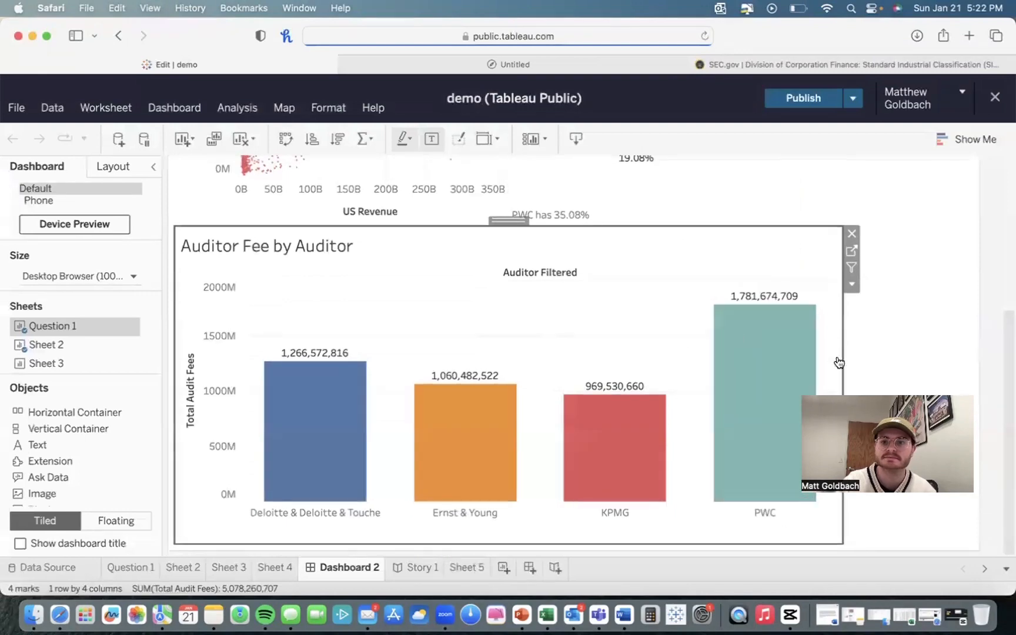
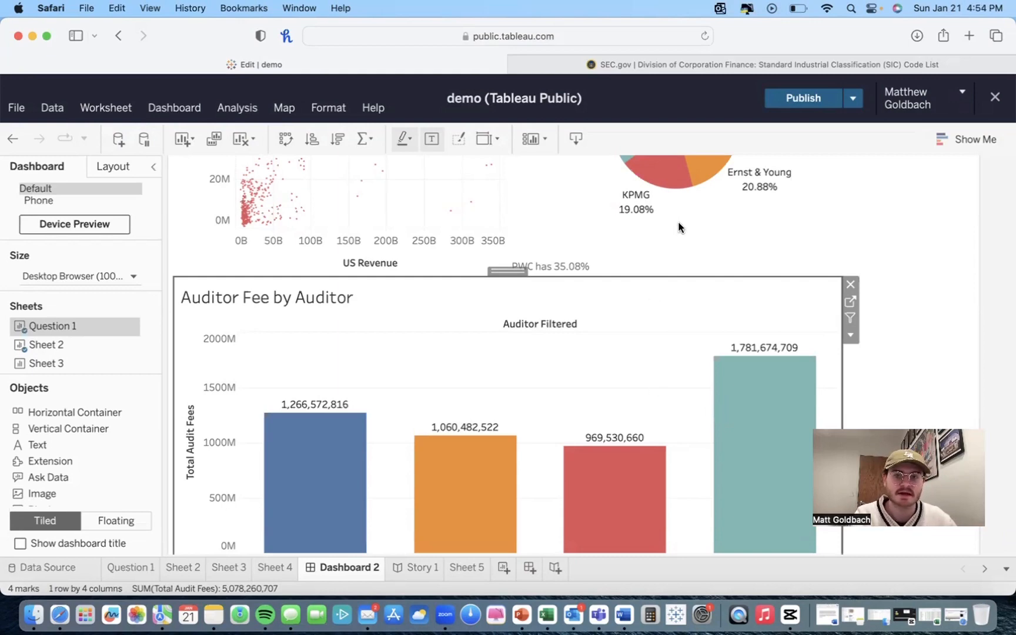
left_click(950, 143)
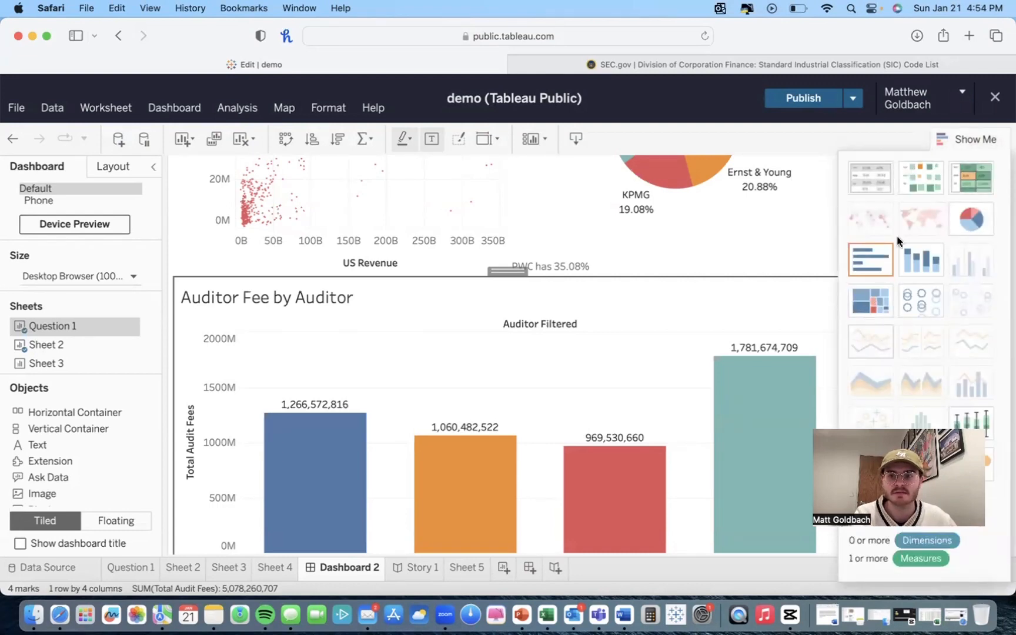
left_click(955, 138)
scroll(357, 345, "up", 5)
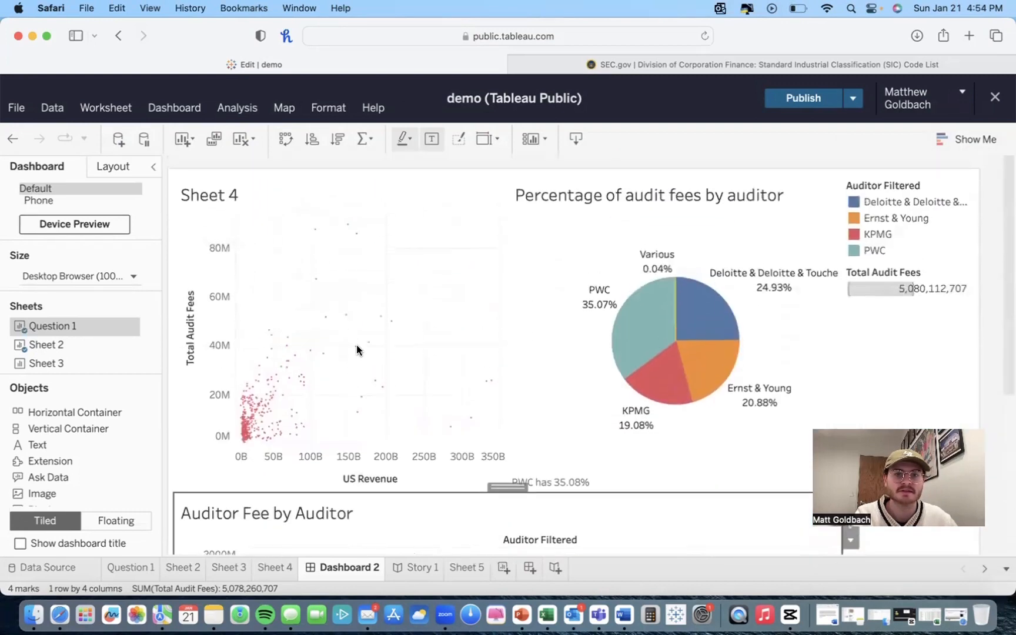